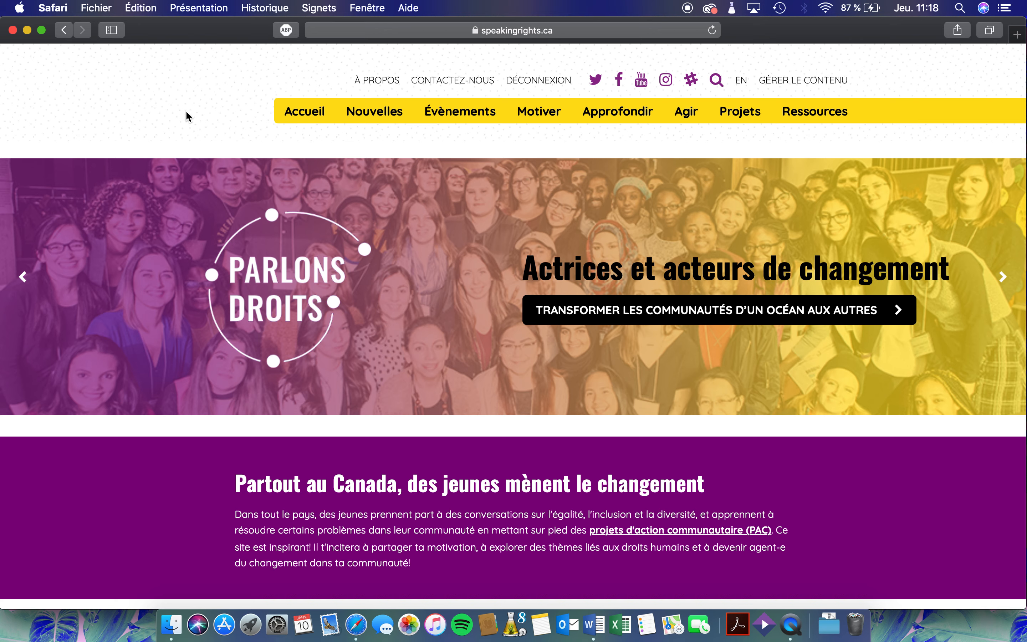
Open the Nouvelles page and look through the listed blog posts and the theme and tactic filters
{"action": "left_click", "coordinate": [382, 123]}
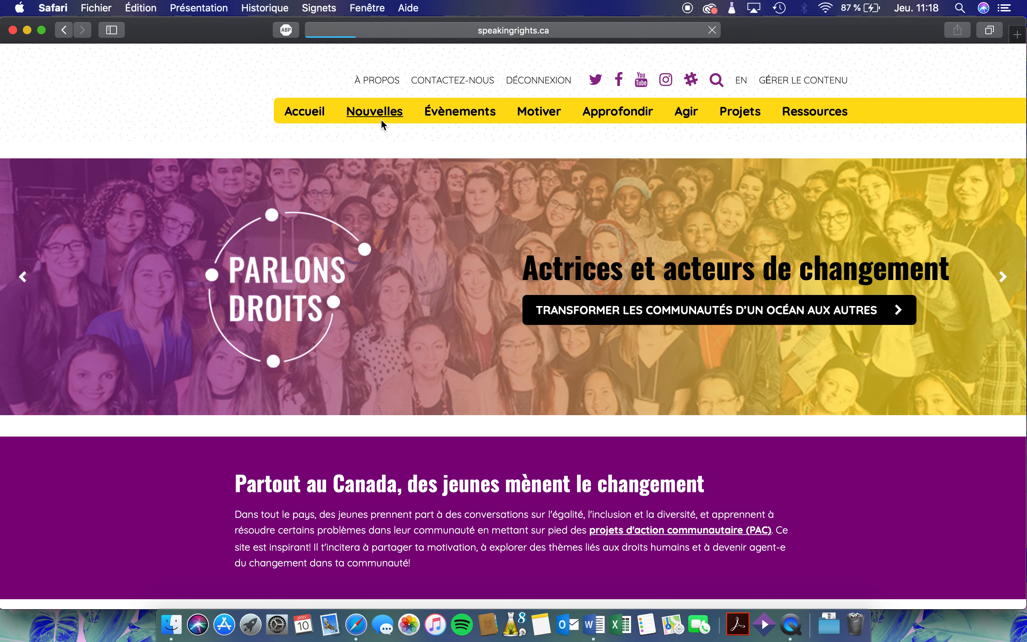
{"action": "scroll", "coordinate": [394, 316], "scroll_direction": "down", "scroll_amount": 15}
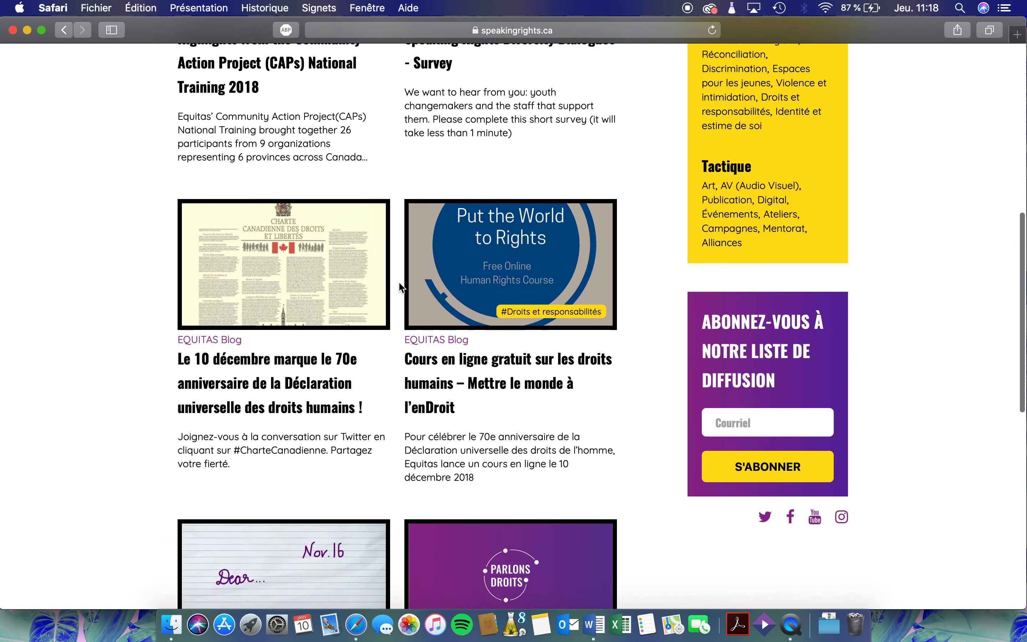
{"action": "scroll", "coordinate": [399, 287], "scroll_direction": "up", "scroll_amount": 15}
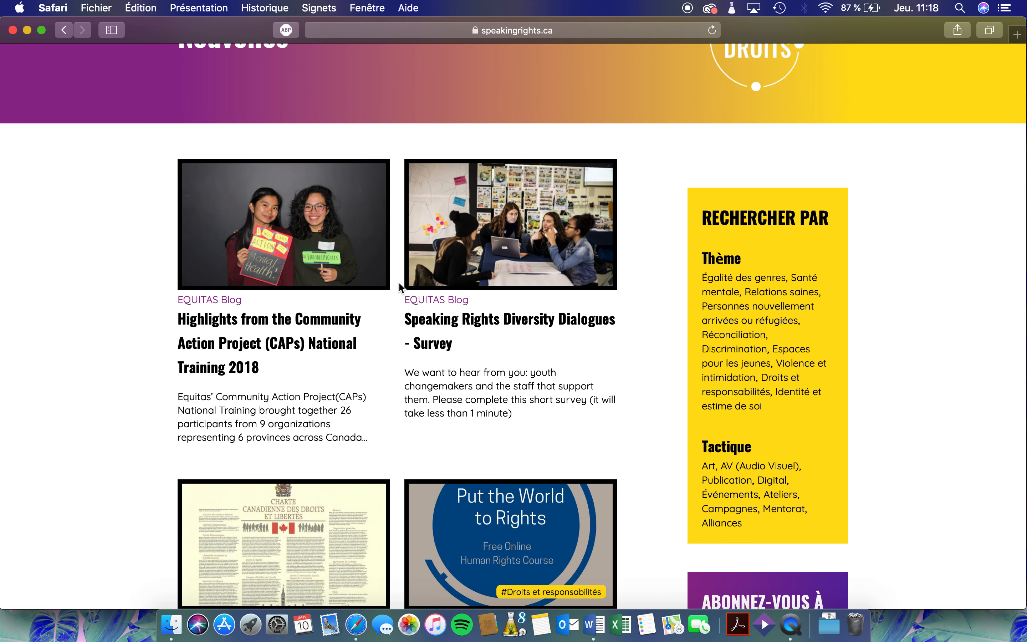
{"action": "scroll", "coordinate": [398, 281], "scroll_direction": "up", "scroll_amount": 5}
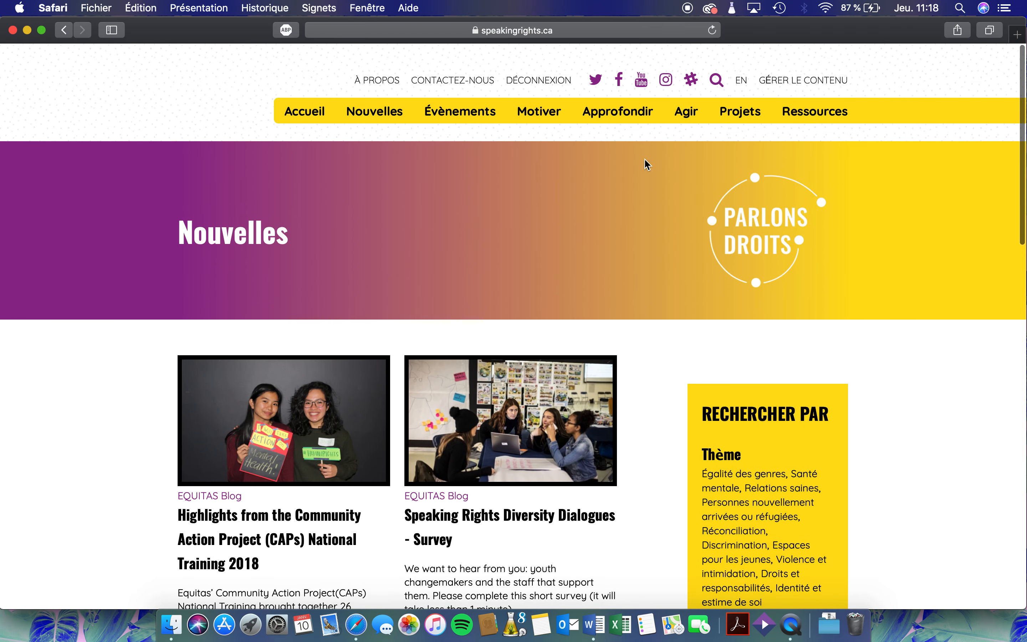
{"action": "scroll", "coordinate": [480, 381], "scroll_direction": "down", "scroll_amount": 2}
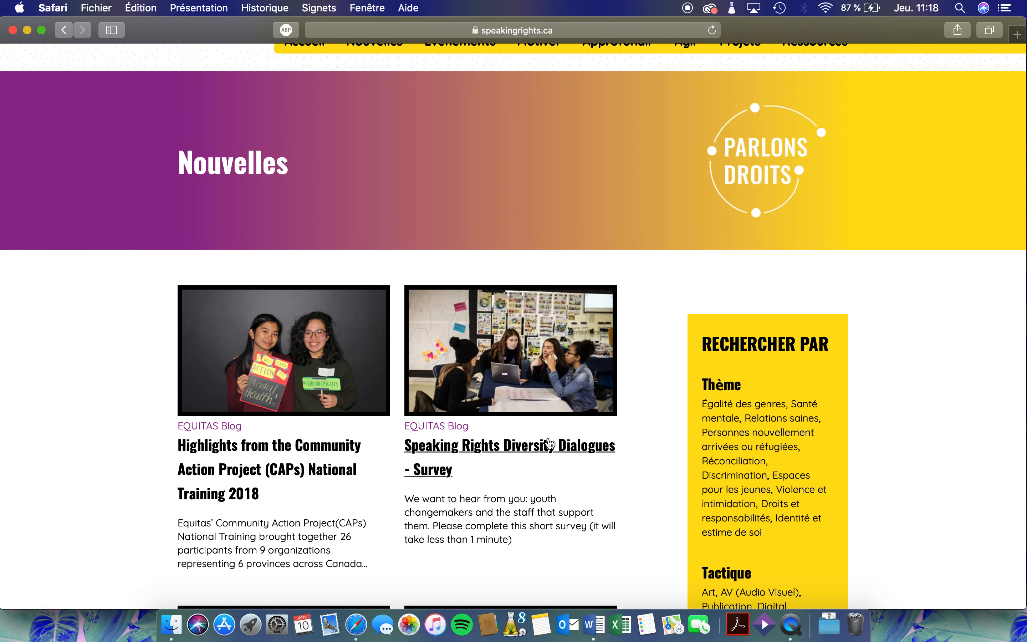
{"action": "scroll", "coordinate": [549, 443], "scroll_direction": "down", "scroll_amount": 8}
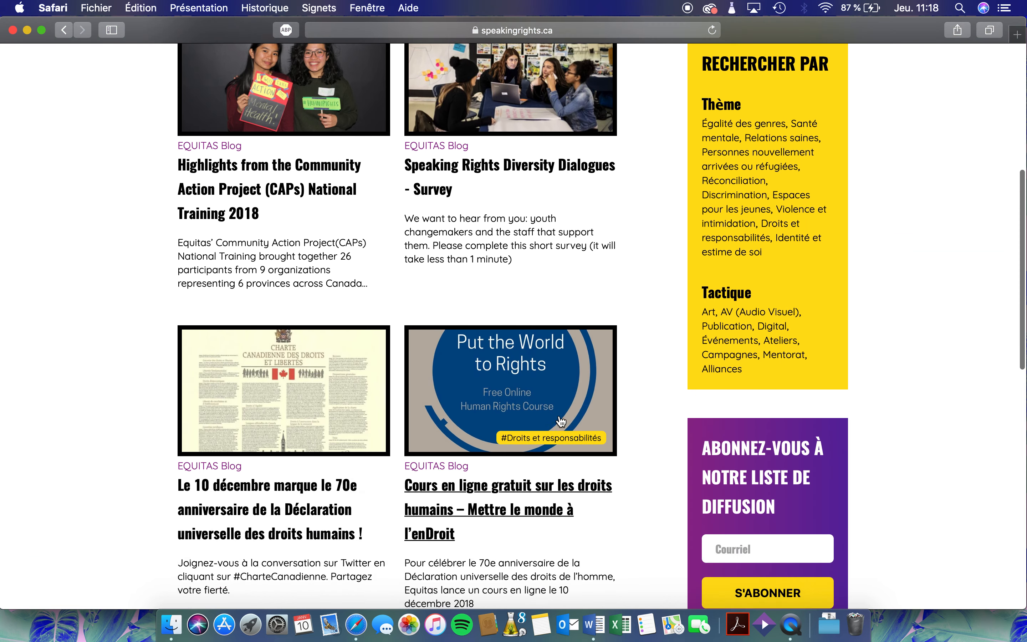
{"action": "scroll", "coordinate": [561, 421], "scroll_direction": "down", "scroll_amount": 1}
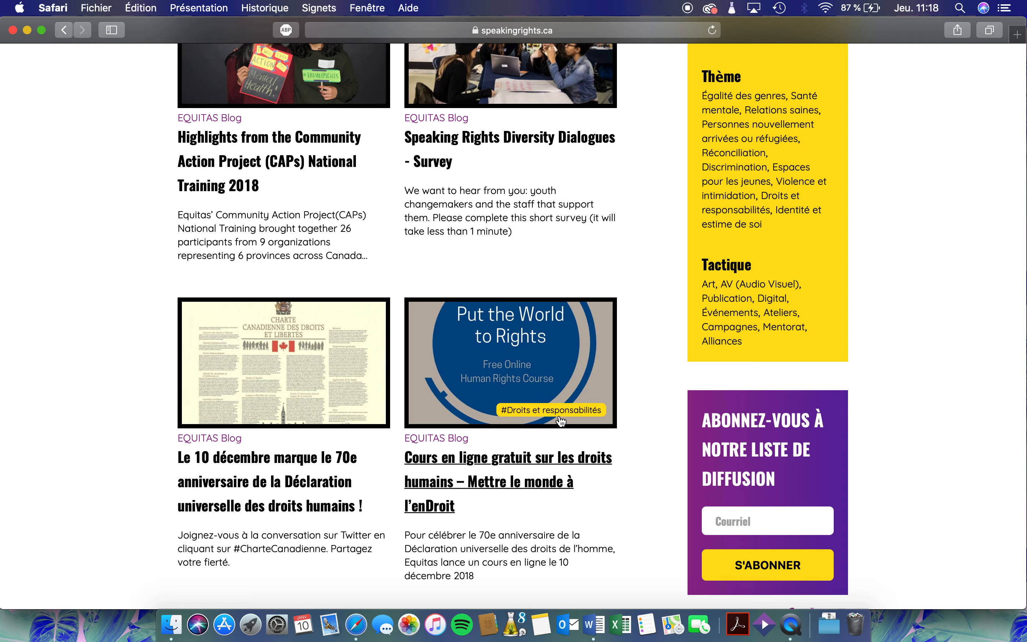
{"action": "scroll", "coordinate": [561, 422], "scroll_direction": "down", "scroll_amount": 12}
Go to the following page of news posts and open the article "Journée nationale des peuples autochtones - 21 juin"
{"action": "left_click", "coordinate": [584, 505]}
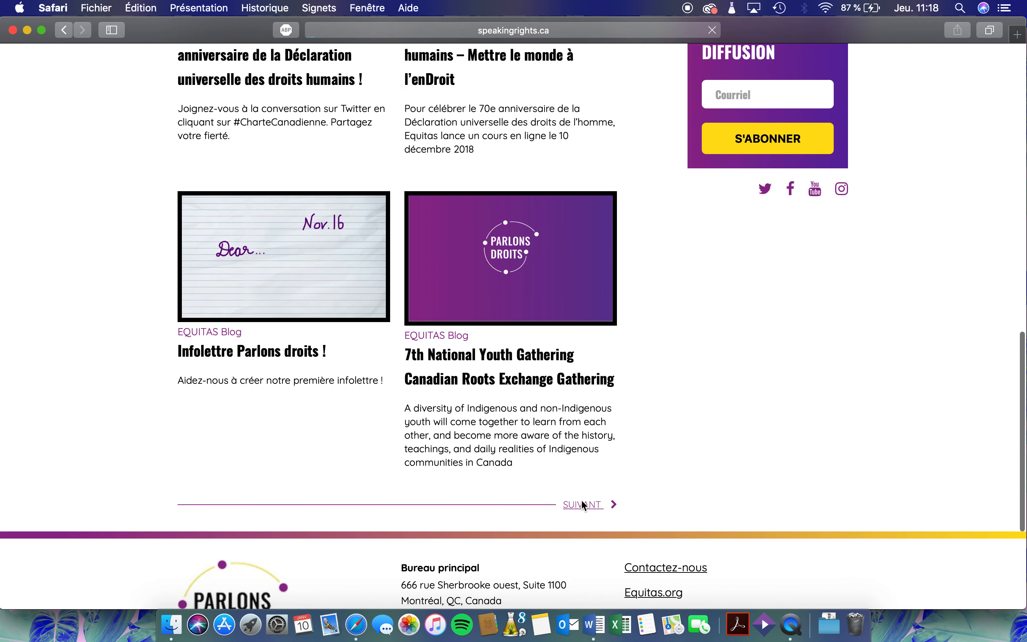
{"action": "scroll", "coordinate": [585, 321], "scroll_direction": "down", "scroll_amount": 3}
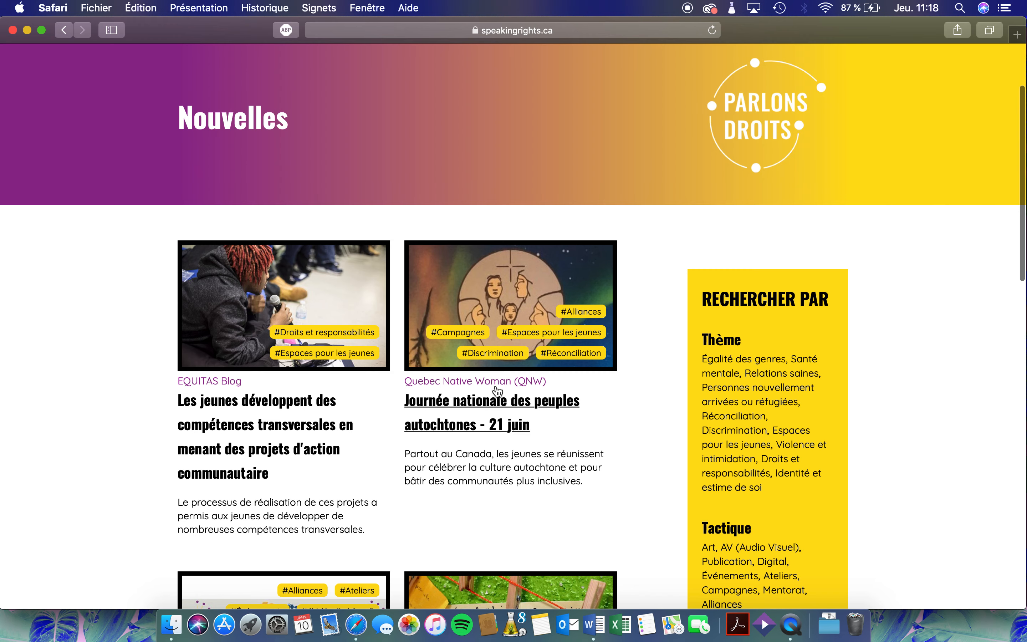
{"action": "left_click", "coordinate": [525, 428]}
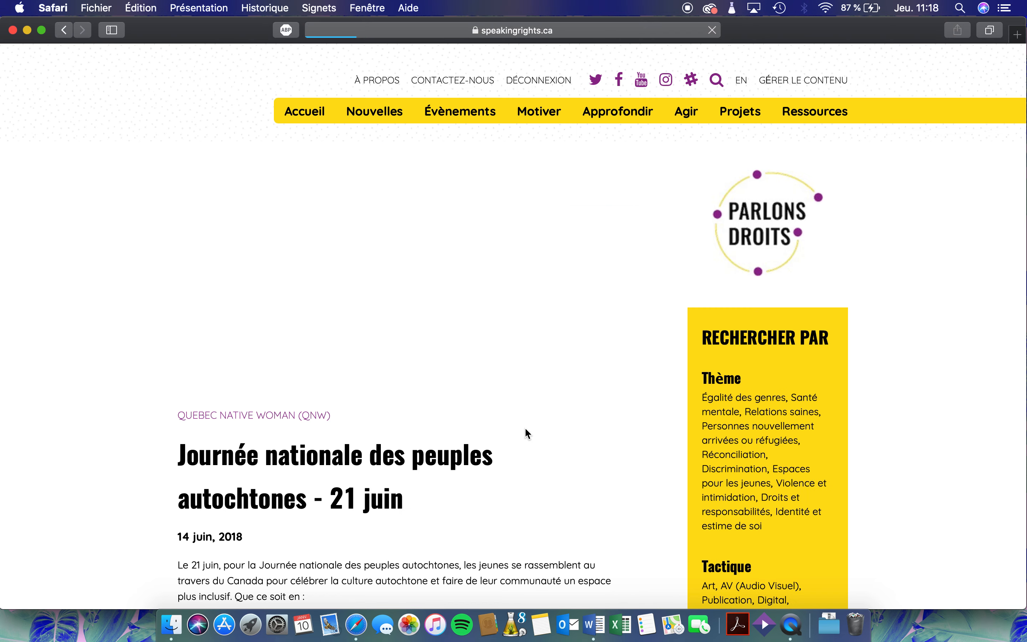
Examine how the article is built: its title, main image, body text, additional images and the link below the image
{"action": "scroll", "coordinate": [524, 428], "scroll_direction": "down", "scroll_amount": 3}
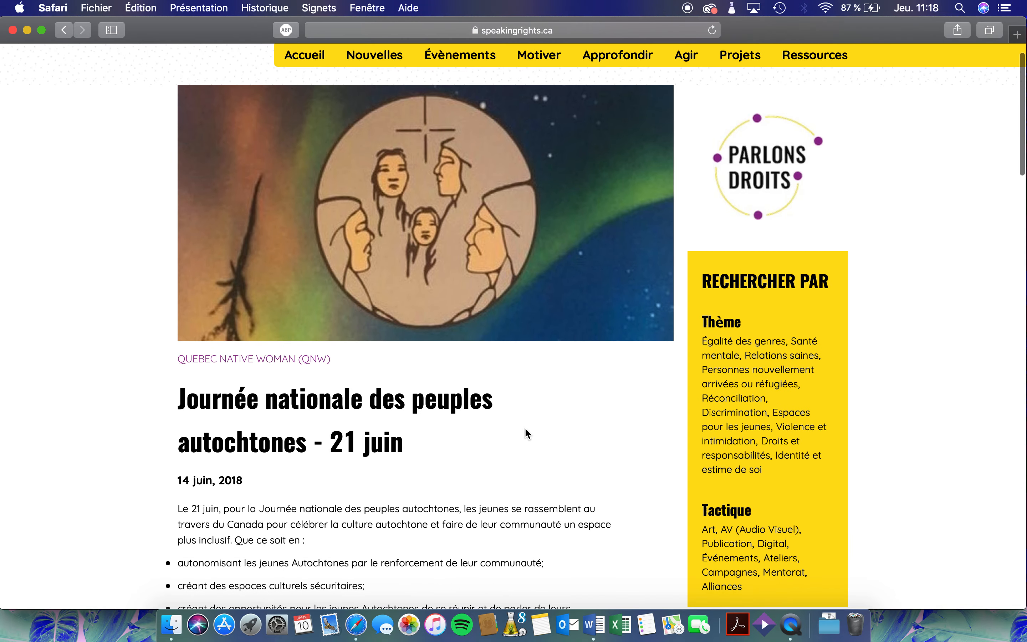
{"action": "left_click_drag", "start_coordinate": [176, 388], "coordinate": [346, 423]}
{"action": "left_click", "coordinate": [452, 452]}
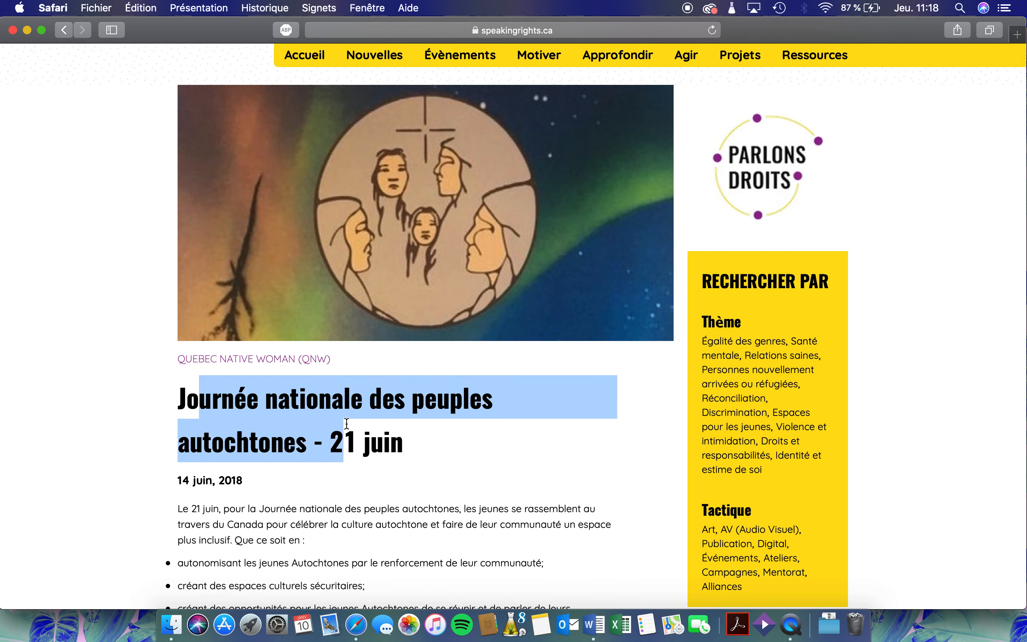
{"action": "left_click", "coordinate": [375, 402]}
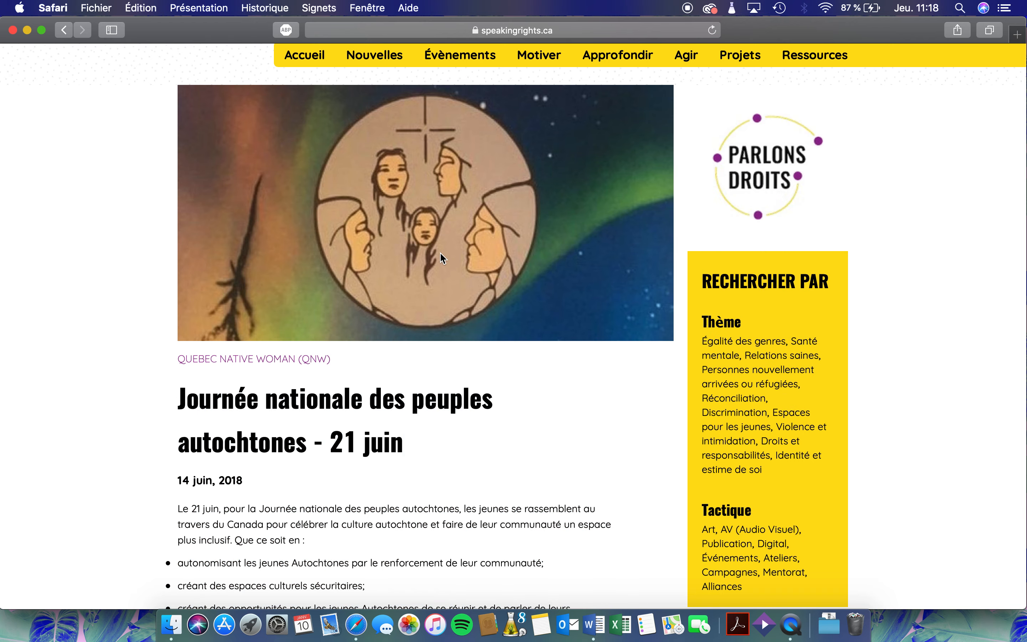
{"action": "scroll", "coordinate": [439, 252], "scroll_direction": "down", "scroll_amount": 5}
{"action": "mouse_move", "coordinate": [270, 327]}
{"action": "left_mouse_down"}
{"action": "mouse_move", "coordinate": [193, 319]}
{"action": "mouse_move", "coordinate": [336, 473]}
{"action": "left_mouse_up"}
{"action": "scroll", "coordinate": [193, 319], "scroll_direction": "down", "scroll_amount": 2}
{"action": "scroll", "coordinate": [336, 475], "scroll_direction": "down", "scroll_amount": 10}
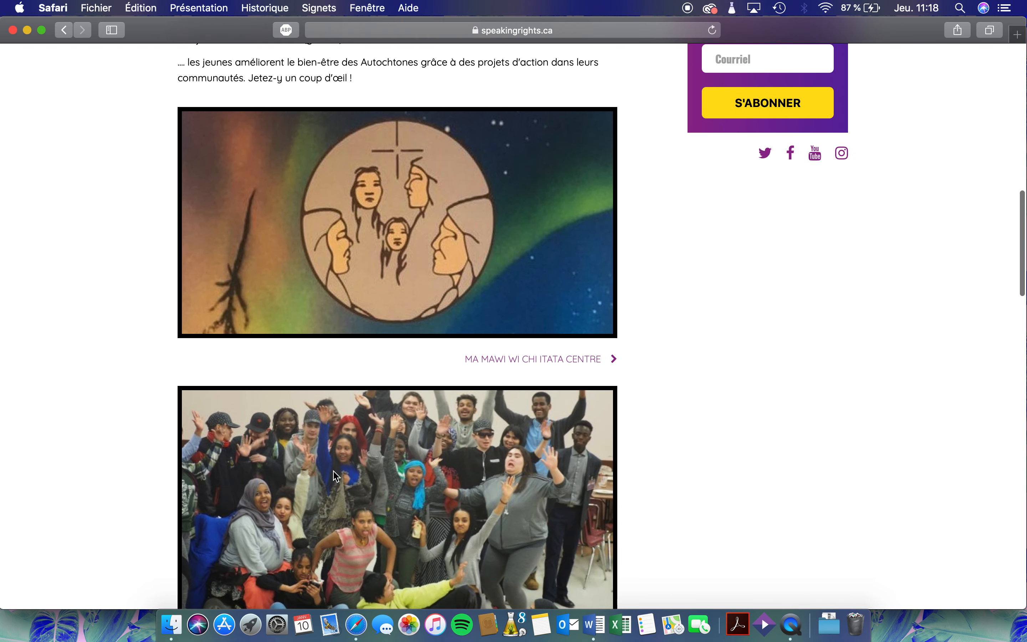
{"action": "scroll", "coordinate": [335, 475], "scroll_direction": "up", "scroll_amount": 6}
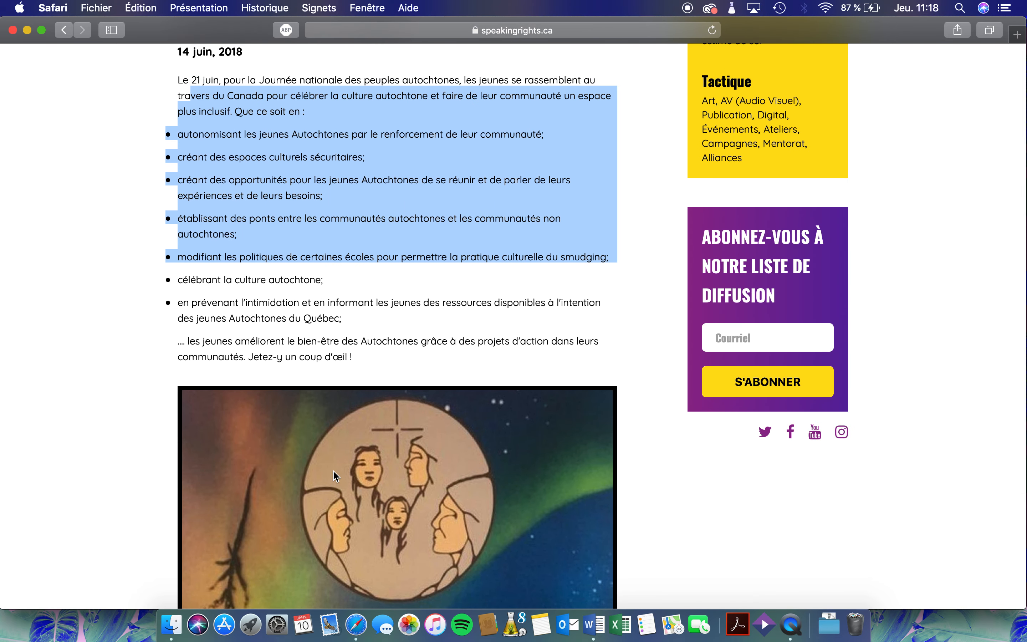
{"action": "scroll", "coordinate": [333, 470], "scroll_direction": "down", "scroll_amount": 2}
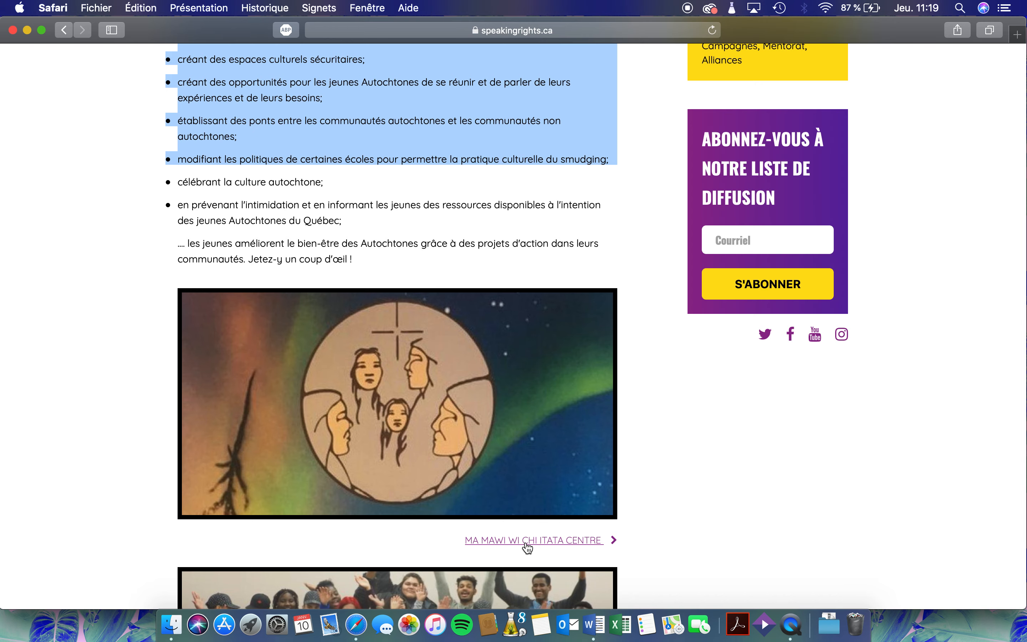
{"action": "scroll", "coordinate": [527, 547], "scroll_direction": "up", "scroll_amount": 10}
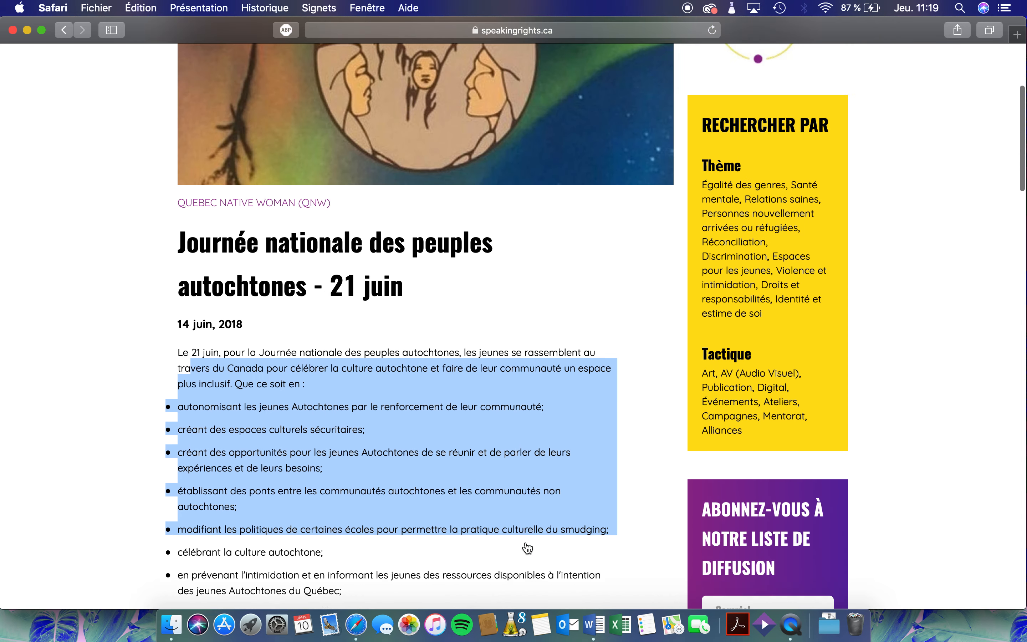
{"action": "scroll", "coordinate": [603, 414], "scroll_direction": "down", "scroll_amount": 8}
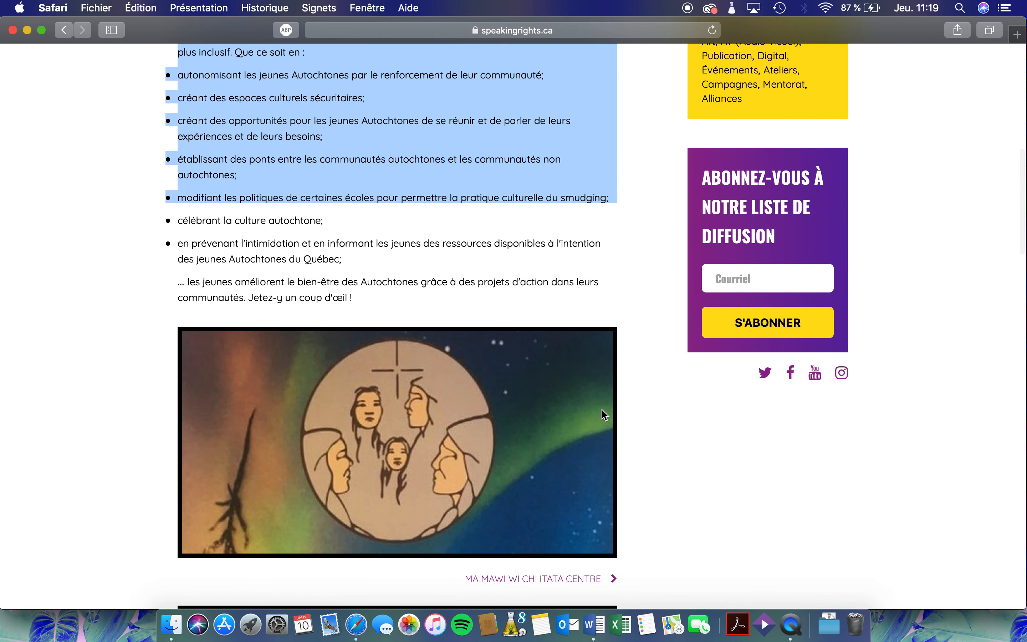
{"action": "scroll", "coordinate": [600, 427], "scroll_direction": "up", "scroll_amount": 3}
{"action": "scroll", "coordinate": [599, 423], "scroll_direction": "up", "scroll_amount": 10}
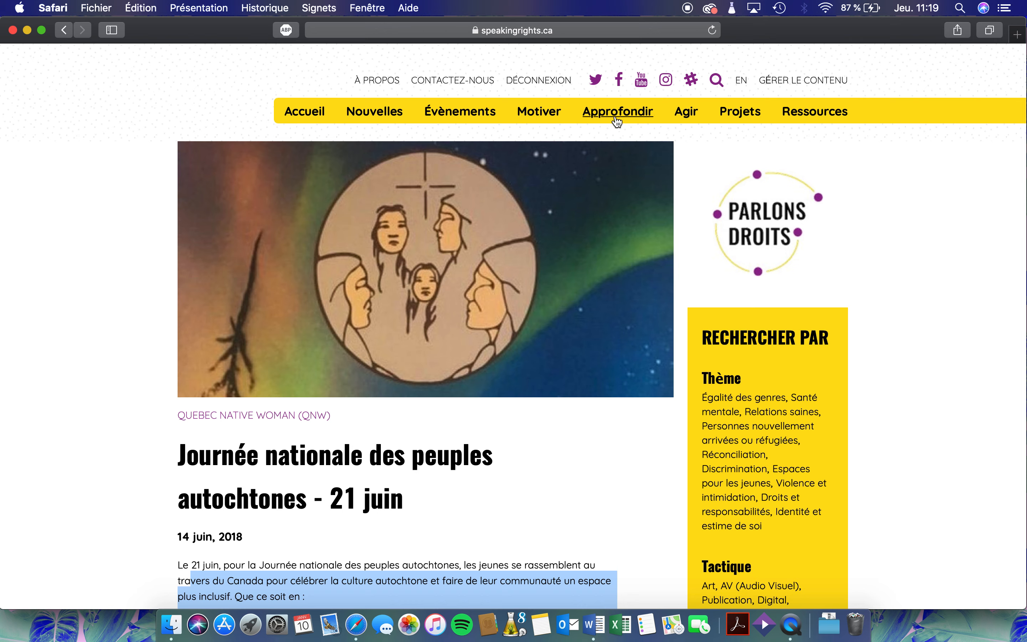
Open the site's content management, create a new entry in the Blogs channel, and title it "Blog 1"
{"action": "left_click", "coordinate": [802, 82]}
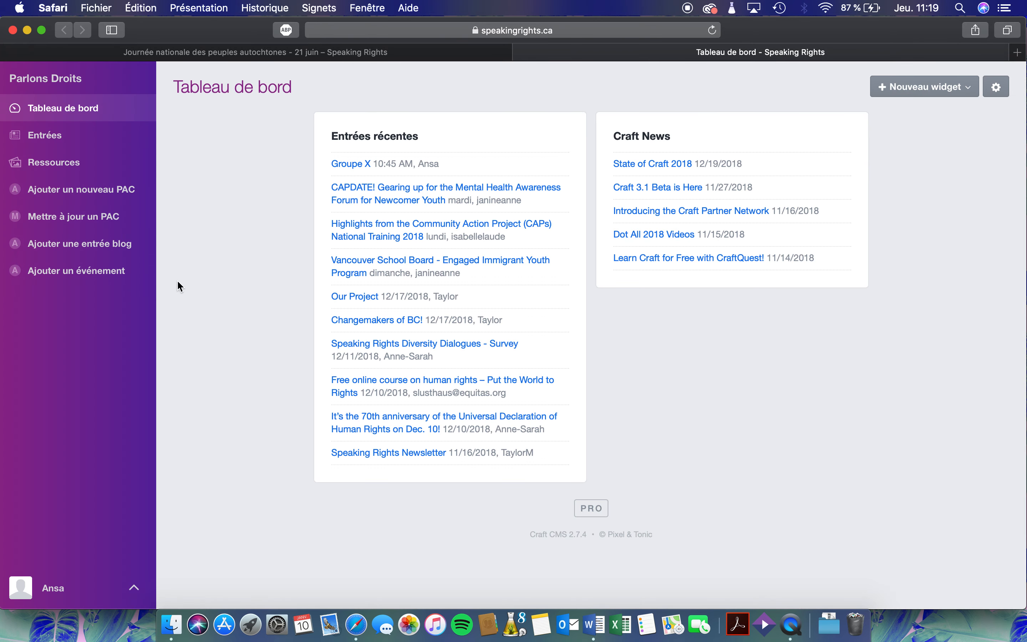
{"action": "left_click", "coordinate": [91, 142]}
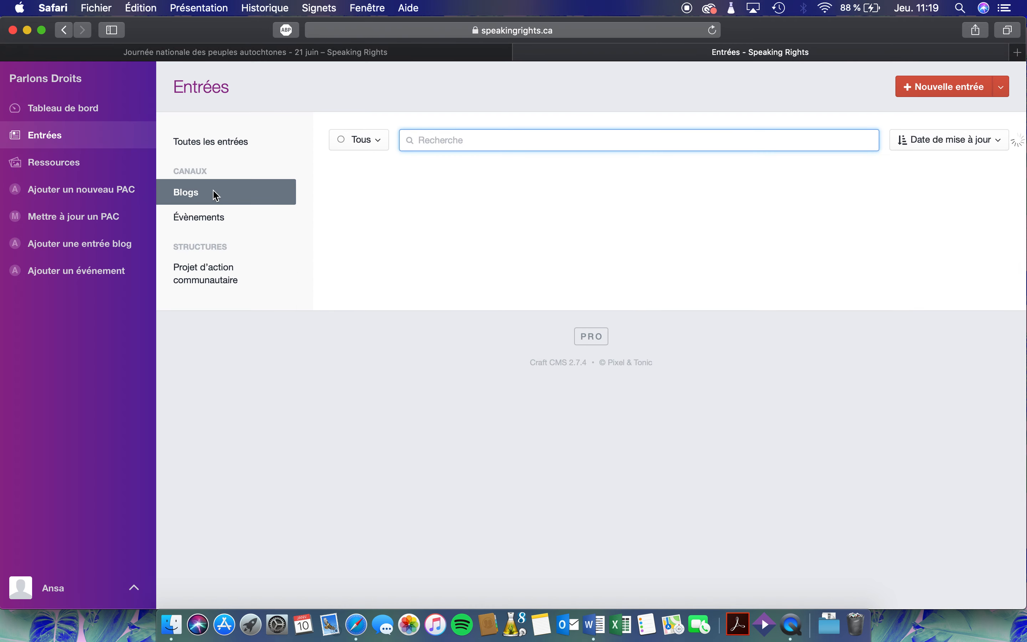
{"action": "left_click", "coordinate": [197, 194]}
{"action": "left_click", "coordinate": [913, 88]}
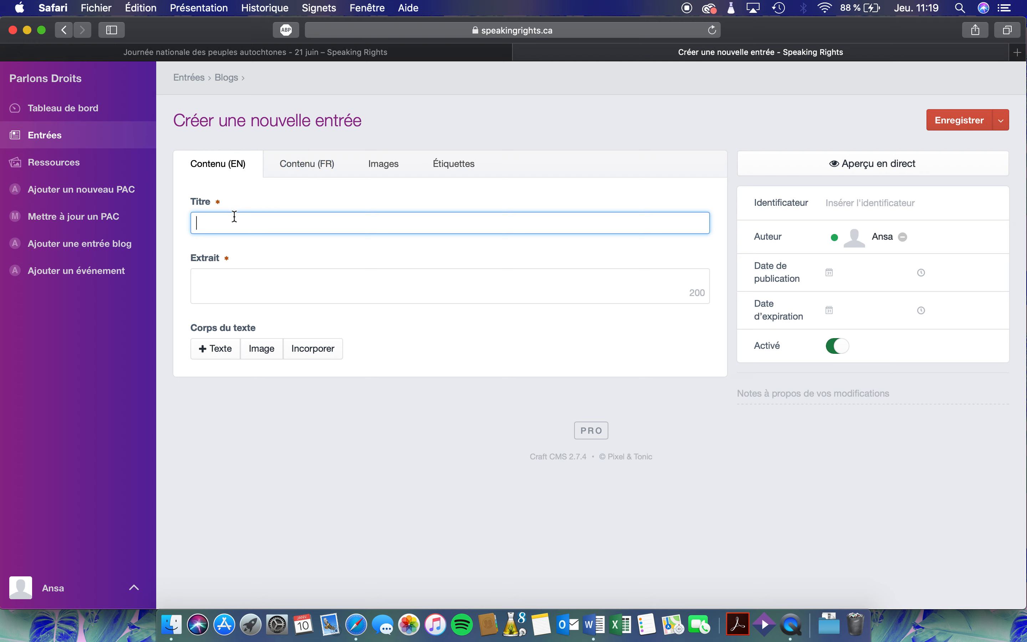
{"action": "type", "text": "Blog 1"}
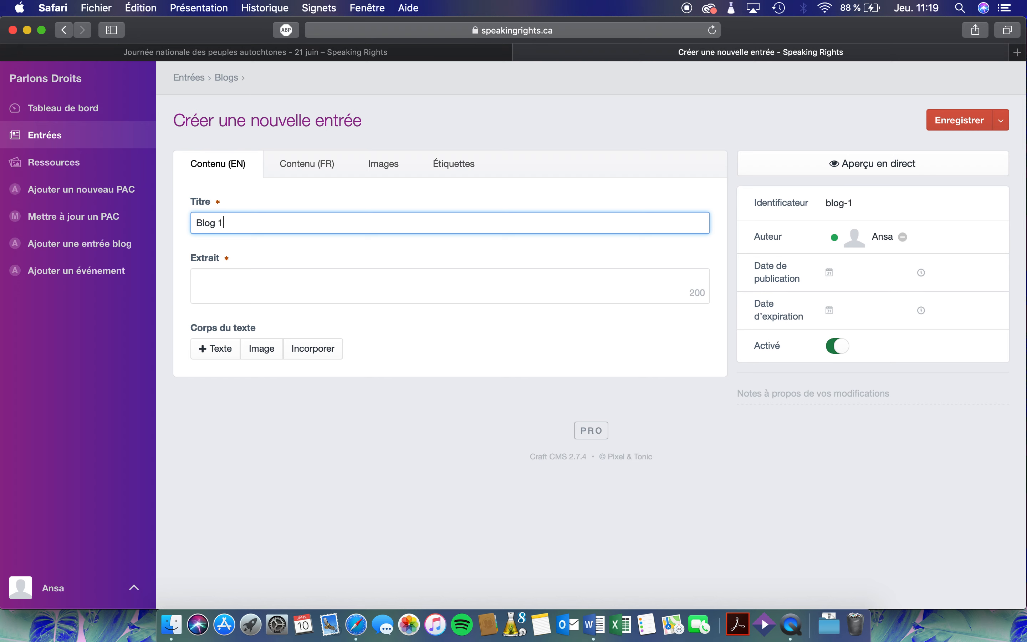
Check the summary under the first post on the Nouvelles page, and enter "COurt résumé" as the new entry's English excerpt
{"action": "left_click", "coordinate": [235, 284]}
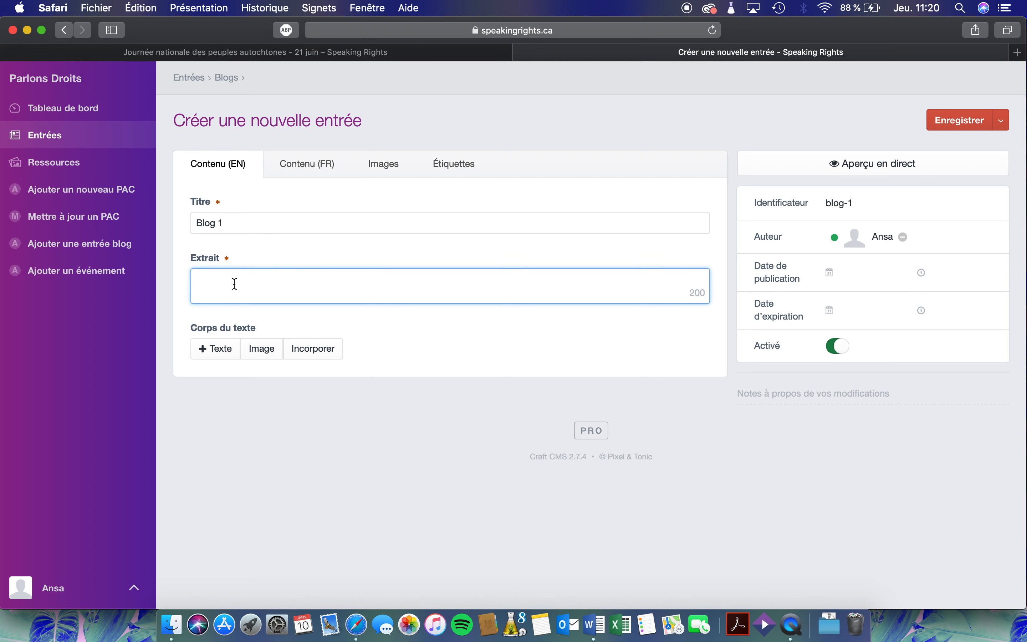
{"action": "left_click", "coordinate": [281, 53]}
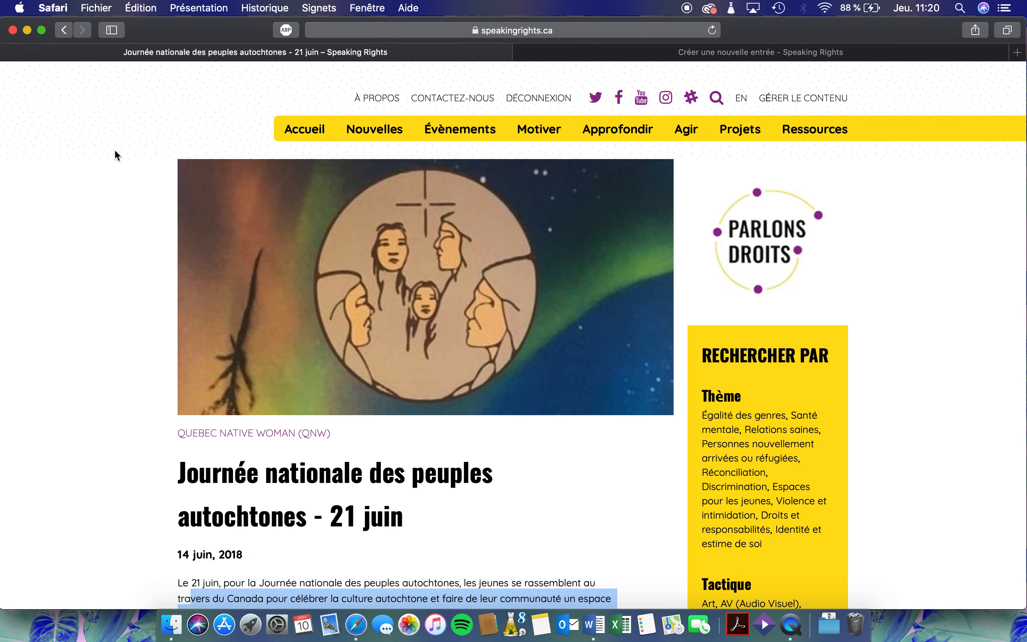
{"action": "left_click", "coordinate": [363, 133]}
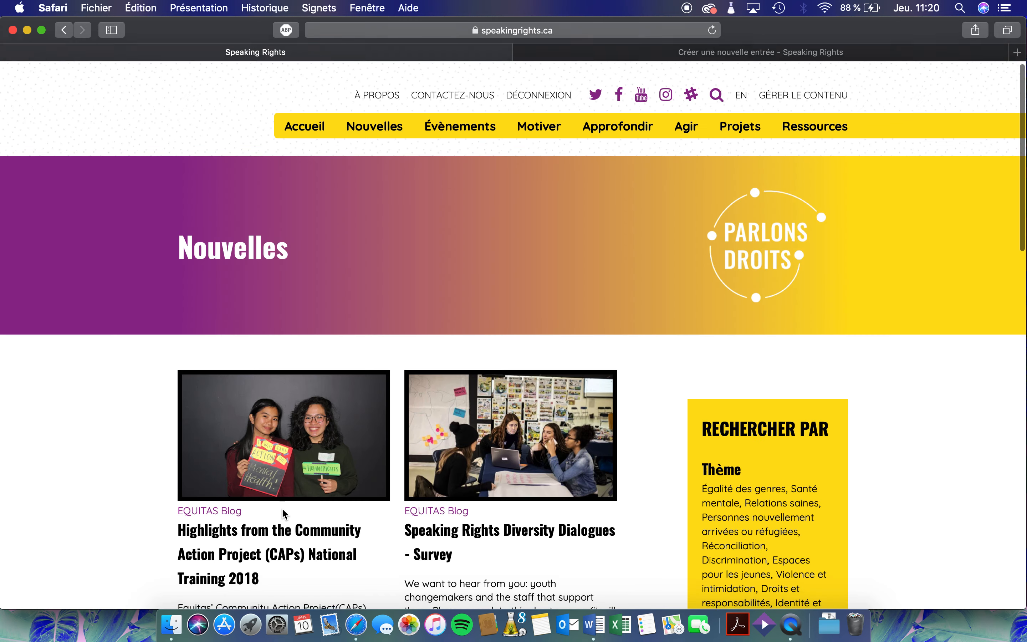
{"action": "scroll", "coordinate": [282, 507], "scroll_direction": "down", "scroll_amount": 5}
{"action": "left_click_drag", "start_coordinate": [189, 358], "coordinate": [343, 404]}
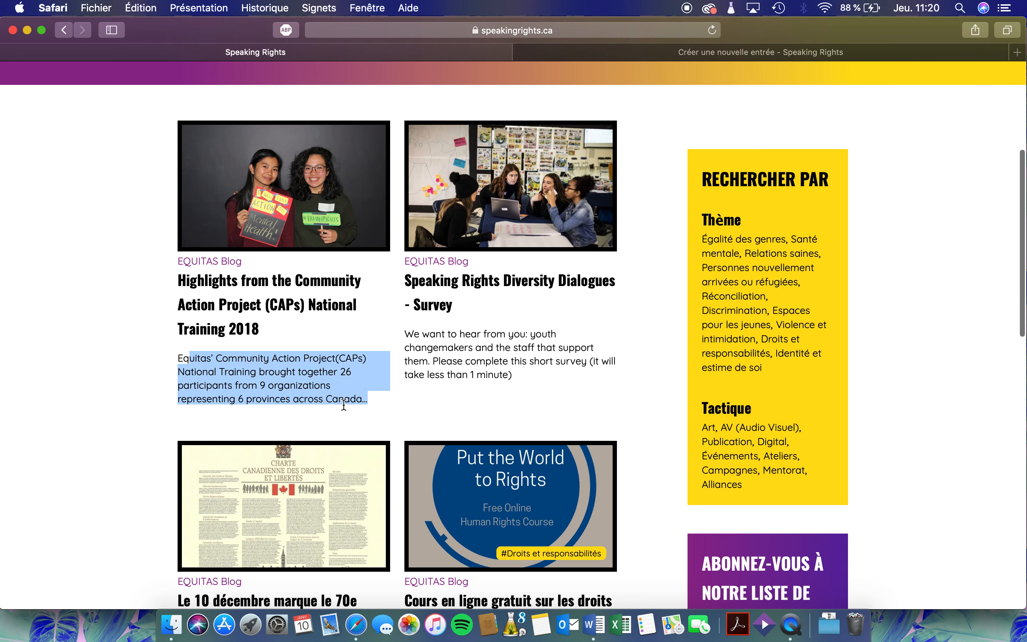
{"action": "left_click", "coordinate": [743, 55]}
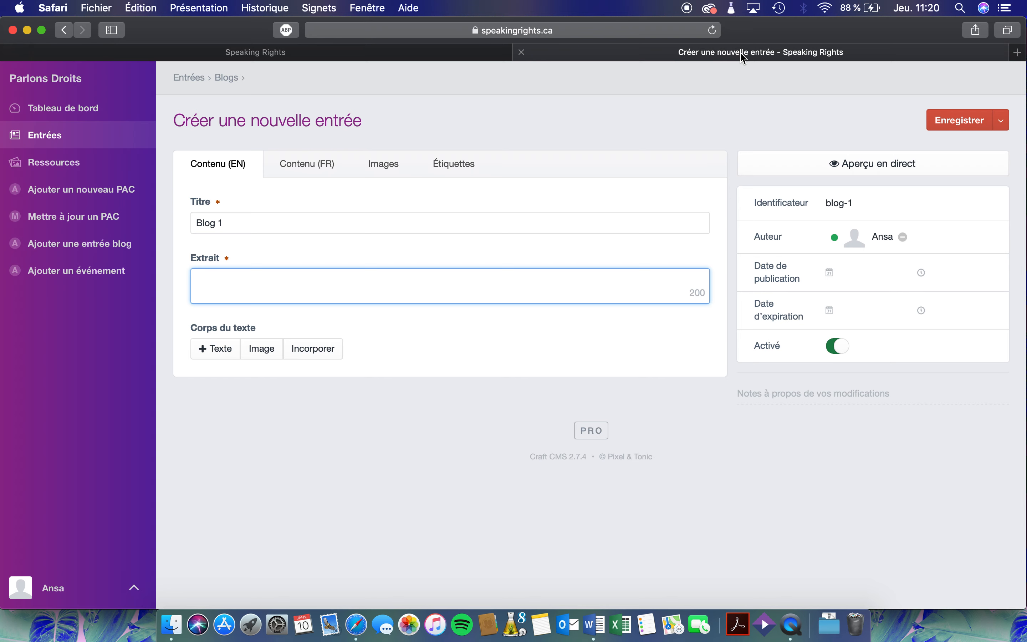
{"action": "type", "text": "COurt résumé"}
Examine the French title and excerpt fields of the entry and compare them with the English content fields
{"action": "left_click", "coordinate": [315, 169]}
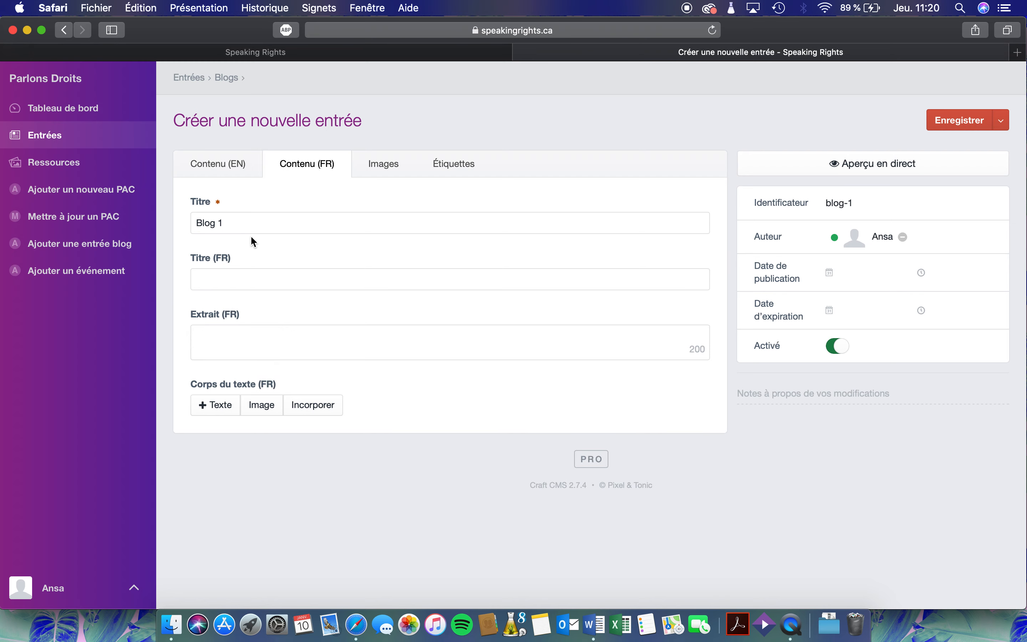
{"action": "left_click", "coordinate": [227, 287]}
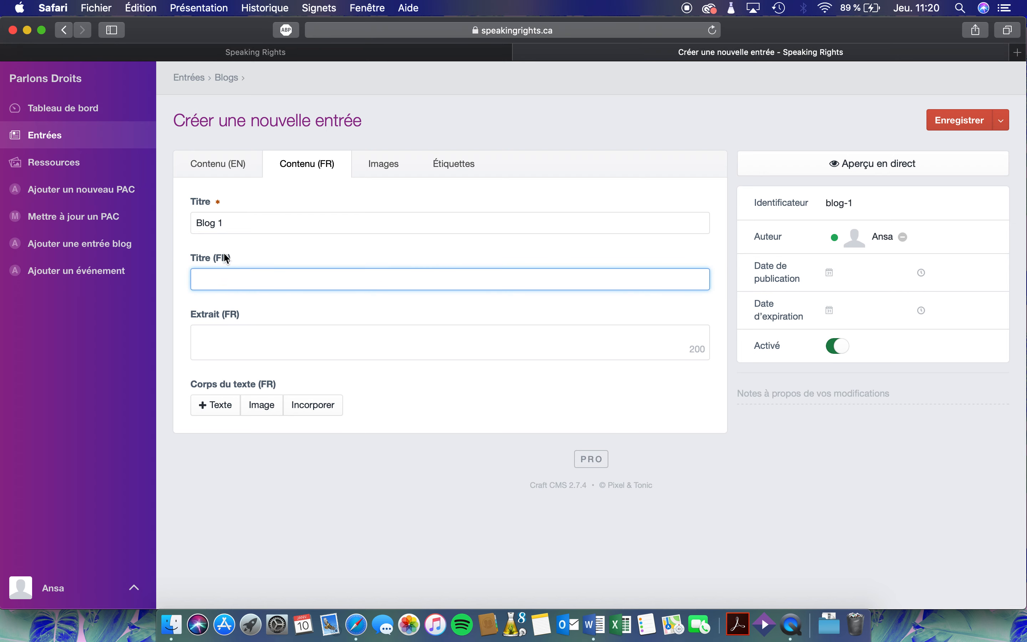
{"action": "left_click", "coordinate": [236, 218]}
{"action": "left_click", "coordinate": [240, 282]}
{"action": "left_click", "coordinate": [255, 340]}
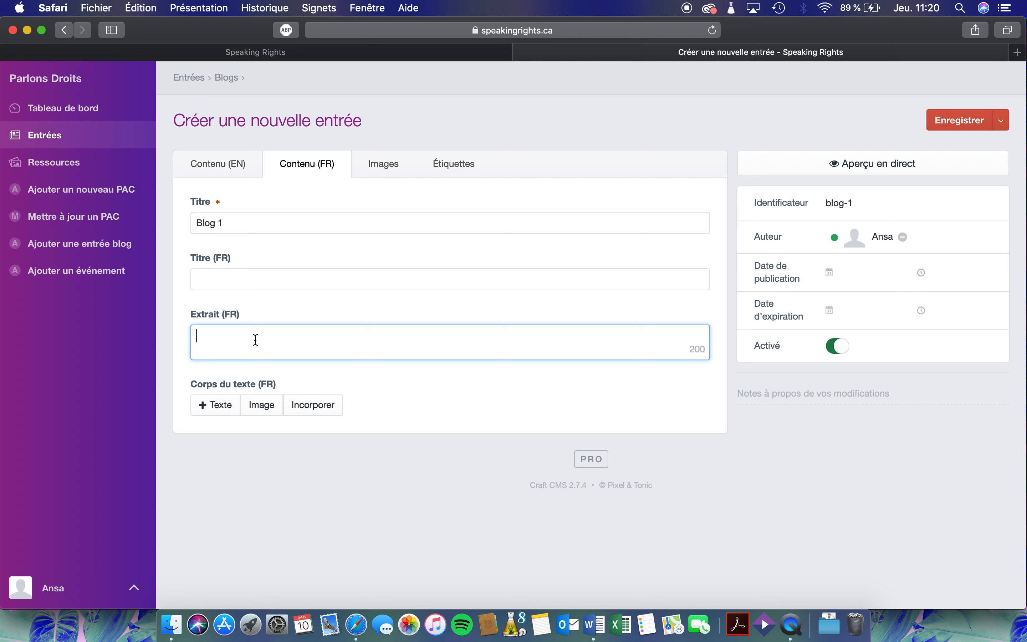
{"action": "left_click", "coordinate": [227, 164]}
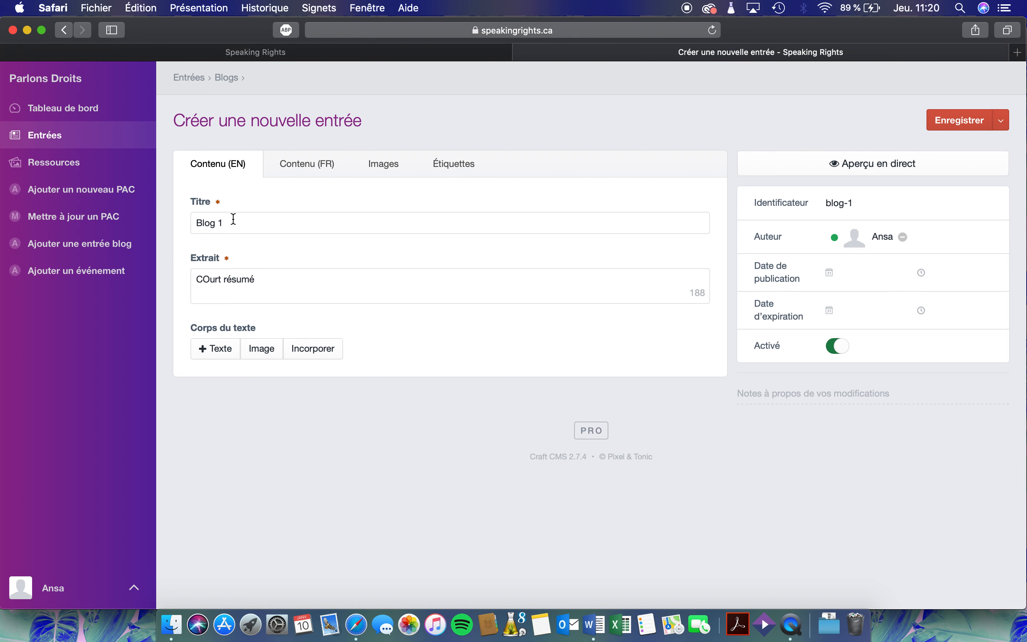
{"action": "left_click", "coordinate": [291, 165]}
{"action": "left_click", "coordinate": [232, 342]}
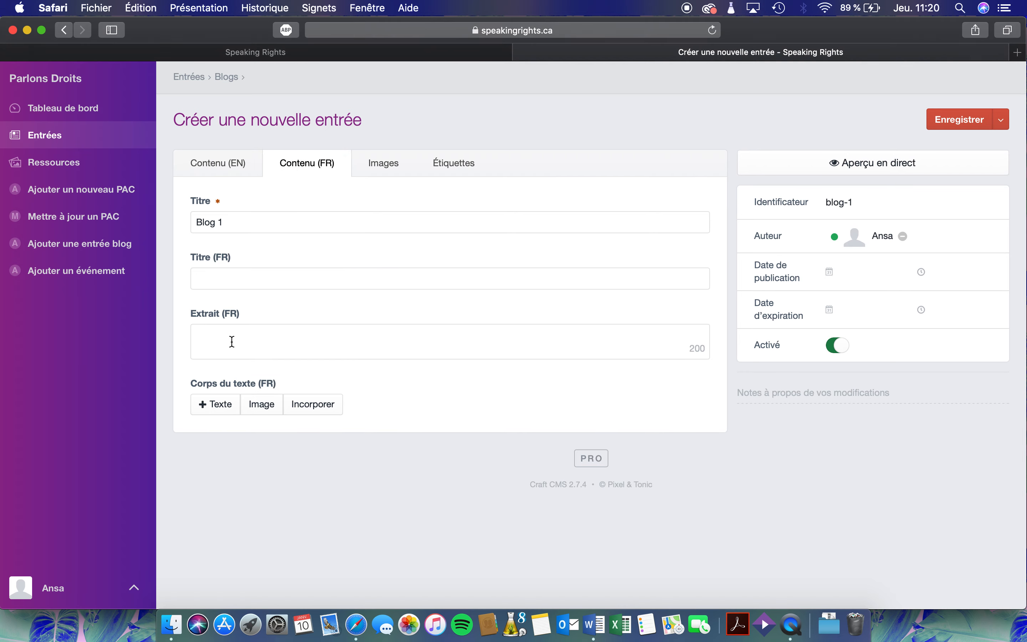
Add a text block to the French body text, with "Sous-titre" on the first line and "texte texte texte" on the second
{"action": "left_click", "coordinate": [217, 405]}
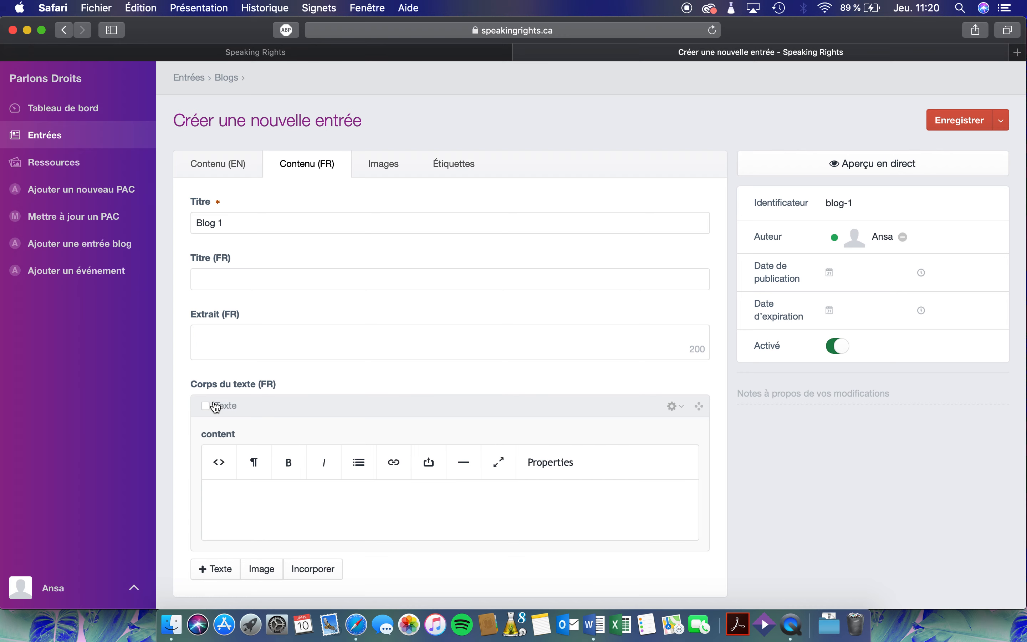
{"action": "scroll", "coordinate": [216, 407], "scroll_direction": "down", "scroll_amount": 2}
{"action": "left_click", "coordinate": [235, 427]}
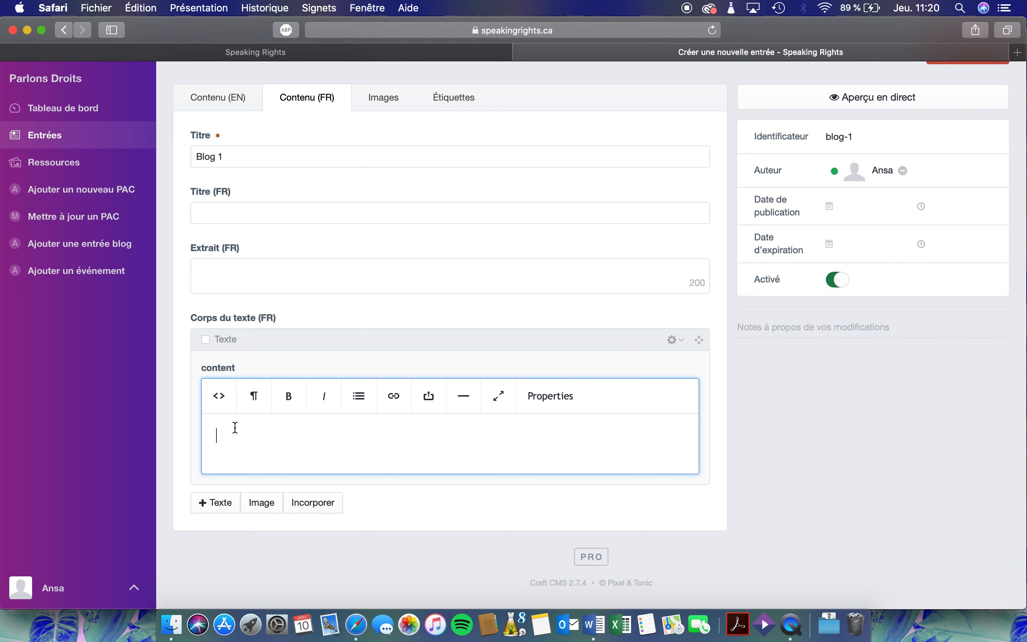
{"action": "type", "text": "Sous-to"}
{"action": "key", "text": "BackSpace"}
{"action": "type", "text": "itre"}
{"action": "key", "text": "Return"}
{"action": "type", "text": "tex"}
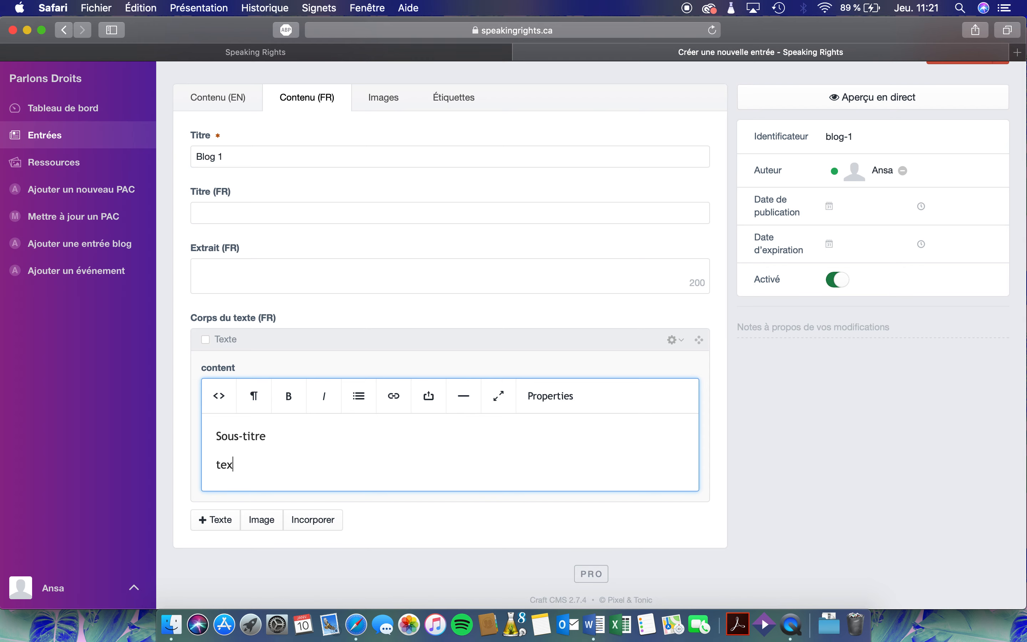
{"action": "type", "text": "te texte texte"}
Try Heading 1 on the "Sous-titre" line of the French body text and set it to Heading 2 instead
{"action": "left_click_drag", "start_coordinate": [279, 443], "coordinate": [210, 436]}
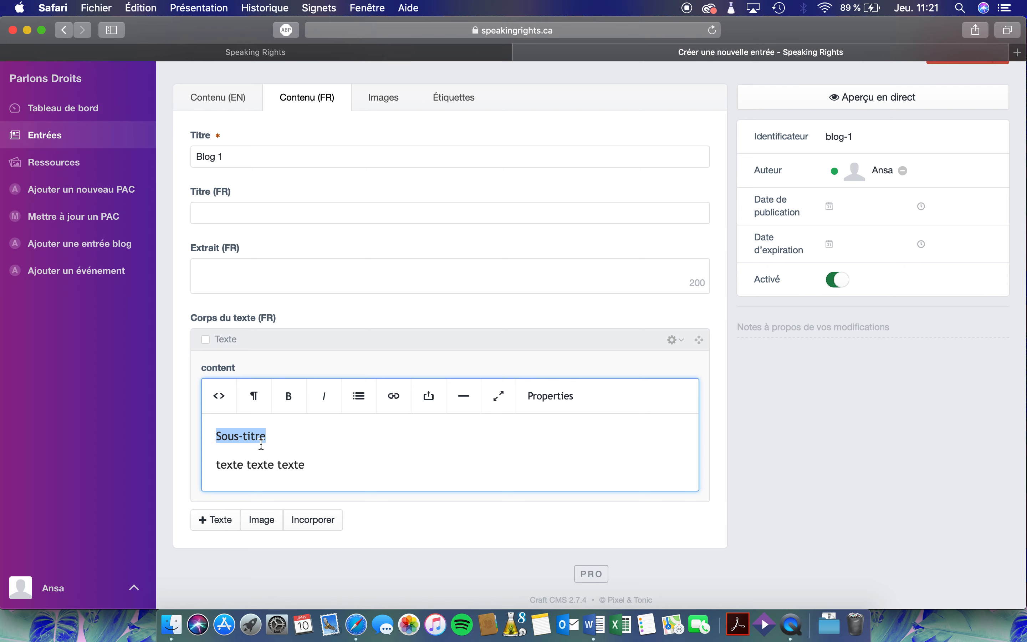
{"action": "left_click", "coordinate": [254, 396]}
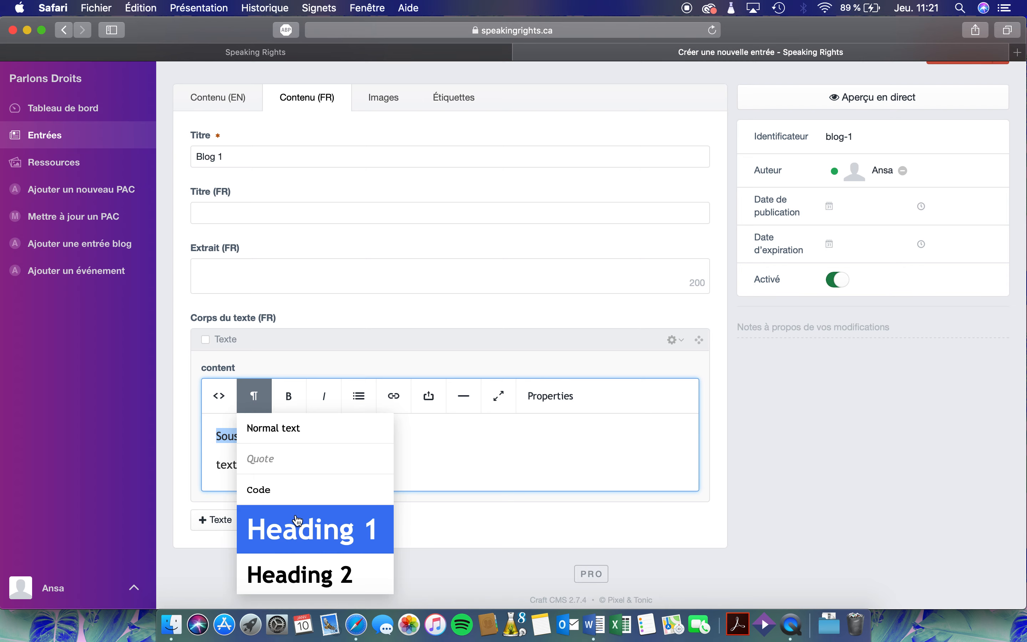
{"action": "scroll", "coordinate": [326, 568], "scroll_direction": "down", "scroll_amount": 2}
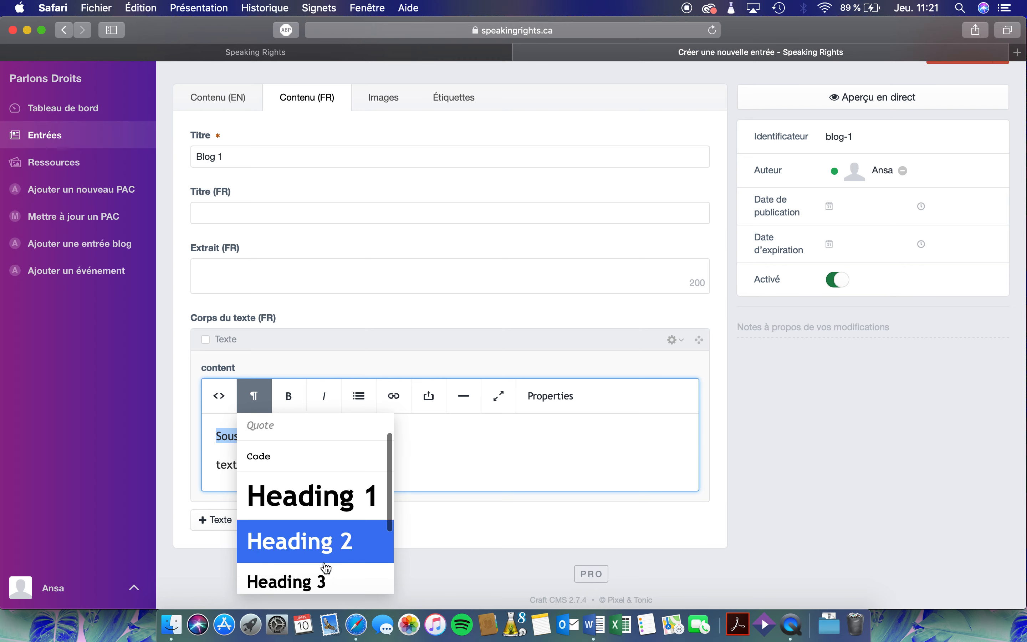
{"action": "left_click", "coordinate": [341, 483]}
{"action": "double_click", "coordinate": [348, 447]}
{"action": "left_click_drag", "start_coordinate": [348, 447], "coordinate": [213, 447]}
{"action": "left_click", "coordinate": [254, 396]}
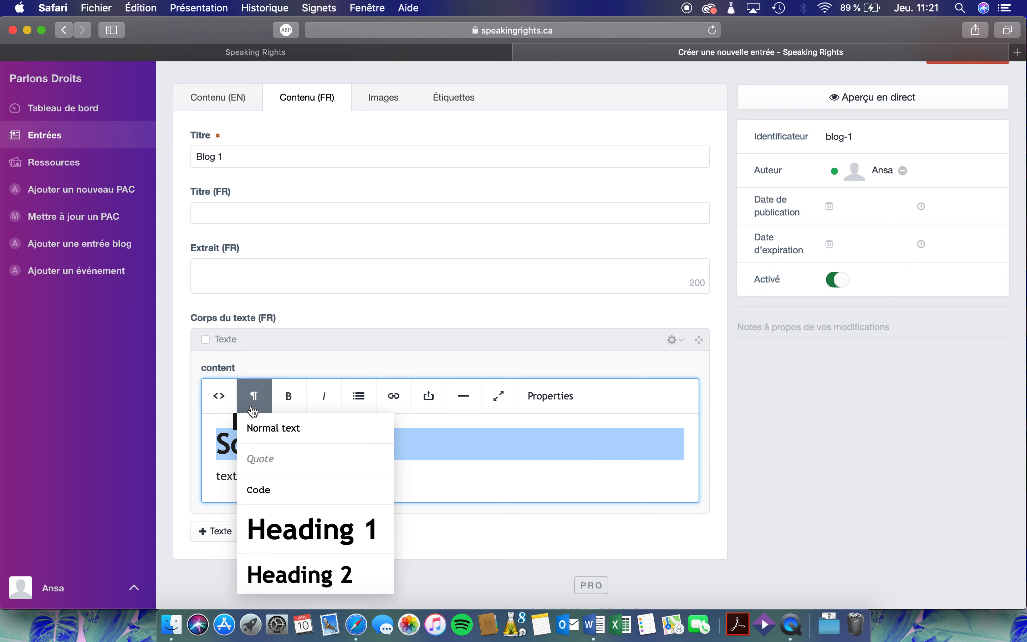
{"action": "left_click", "coordinate": [316, 584]}
{"action": "left_click", "coordinate": [324, 493]}
Reset the "texte texte texte" line to normal text and try the Quote format on it
{"action": "left_click_drag", "start_coordinate": [413, 467], "coordinate": [218, 483]}
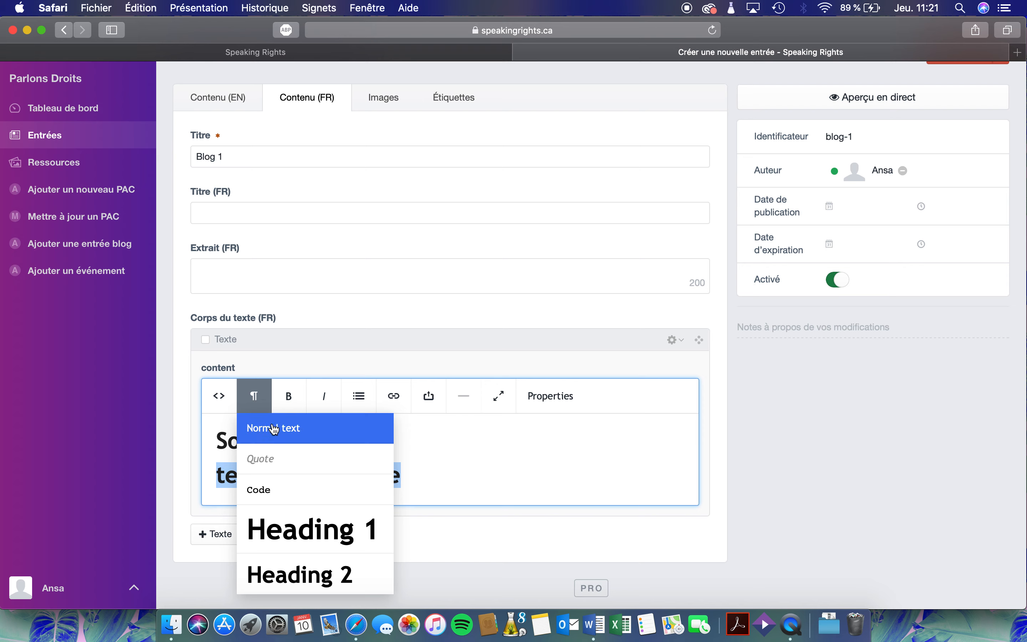
{"action": "left_click", "coordinate": [271, 428]}
{"action": "left_click", "coordinate": [263, 399]}
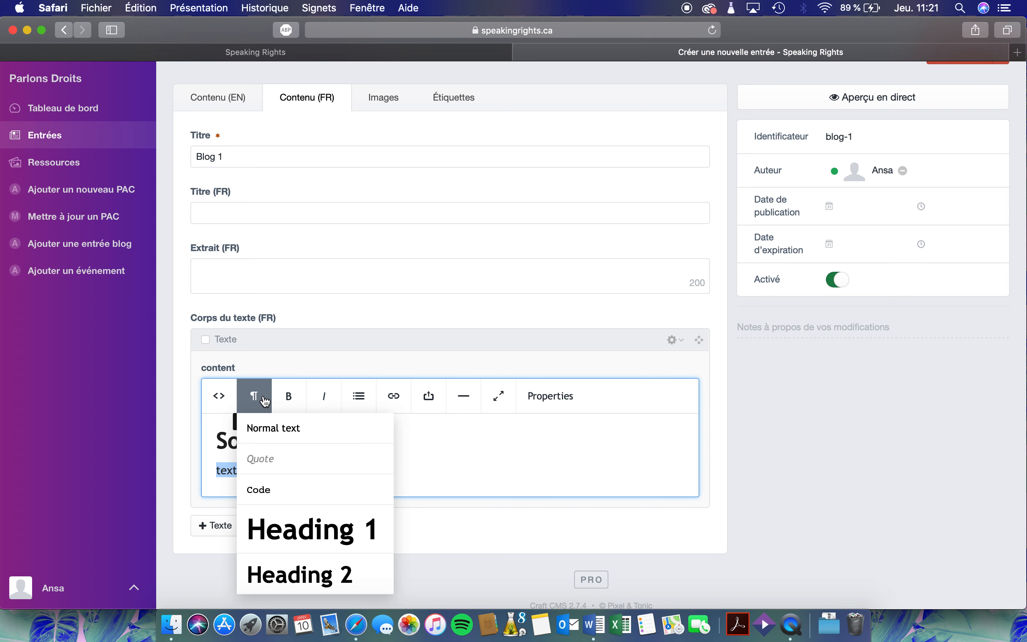
{"action": "left_click", "coordinate": [279, 459]}
Add a new line reading "Xitation" below "texte texte texte" and format it as a quote
{"action": "left_click", "coordinate": [330, 478]}
{"action": "left_click_drag", "start_coordinate": [339, 473], "coordinate": [398, 480]}
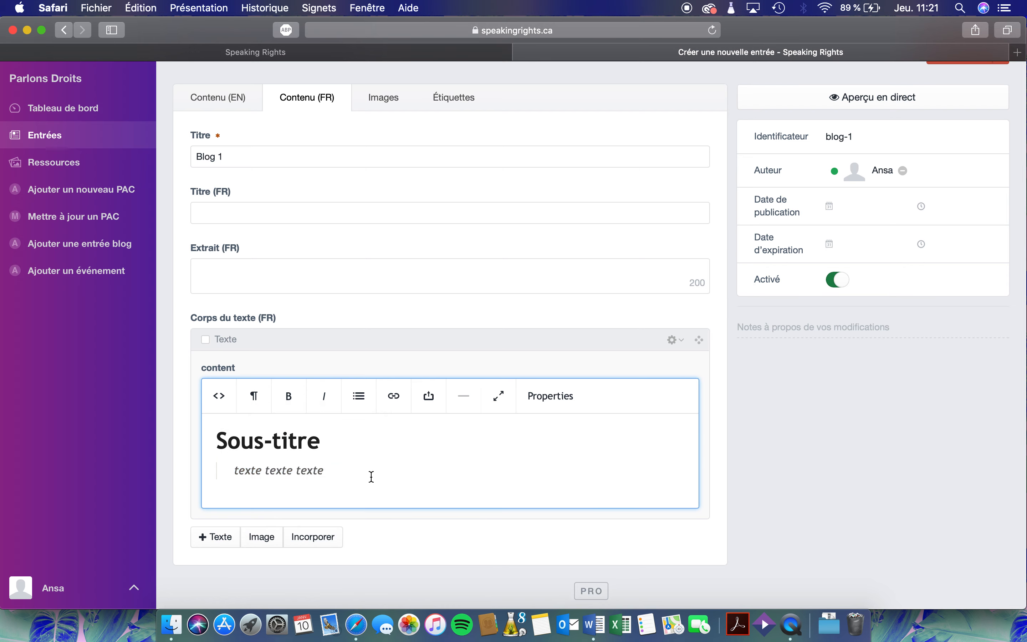
{"action": "left_click", "coordinate": [256, 397]}
{"action": "left_click", "coordinate": [271, 425]}
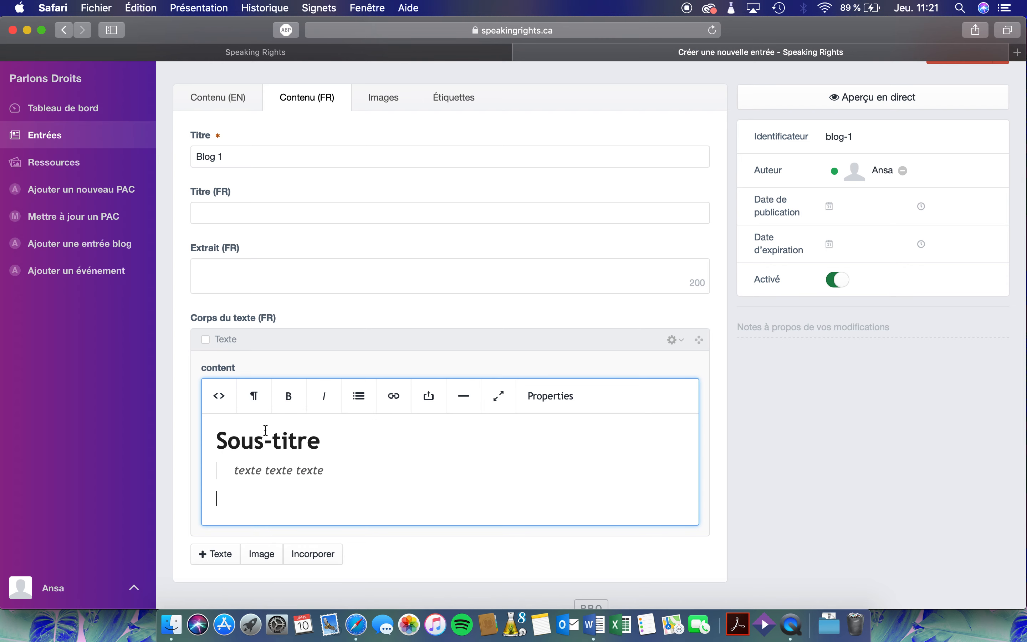
{"action": "type", "text": "Xitation"}
{"action": "left_click_drag", "start_coordinate": [281, 497], "coordinate": [183, 498]}
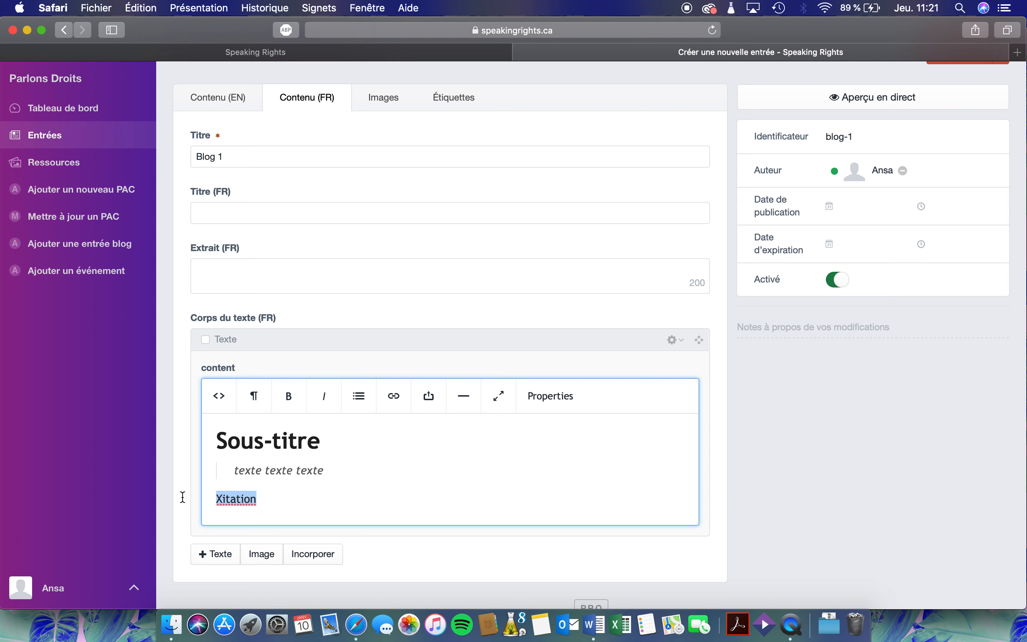
{"action": "left_click", "coordinate": [254, 395]}
{"action": "left_click", "coordinate": [273, 465]}
Return the "texte texte texte" line to normal text and correct the quote line's wording to "Citation"
{"action": "left_click_drag", "start_coordinate": [324, 469], "coordinate": [215, 470]}
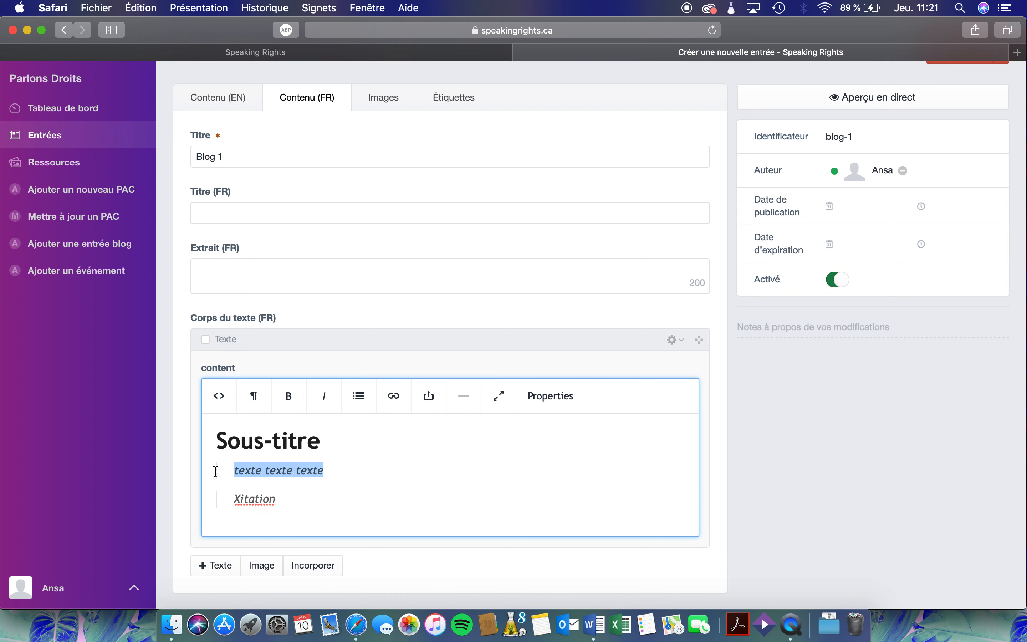
{"action": "left_click", "coordinate": [254, 396]}
{"action": "left_click", "coordinate": [262, 430]}
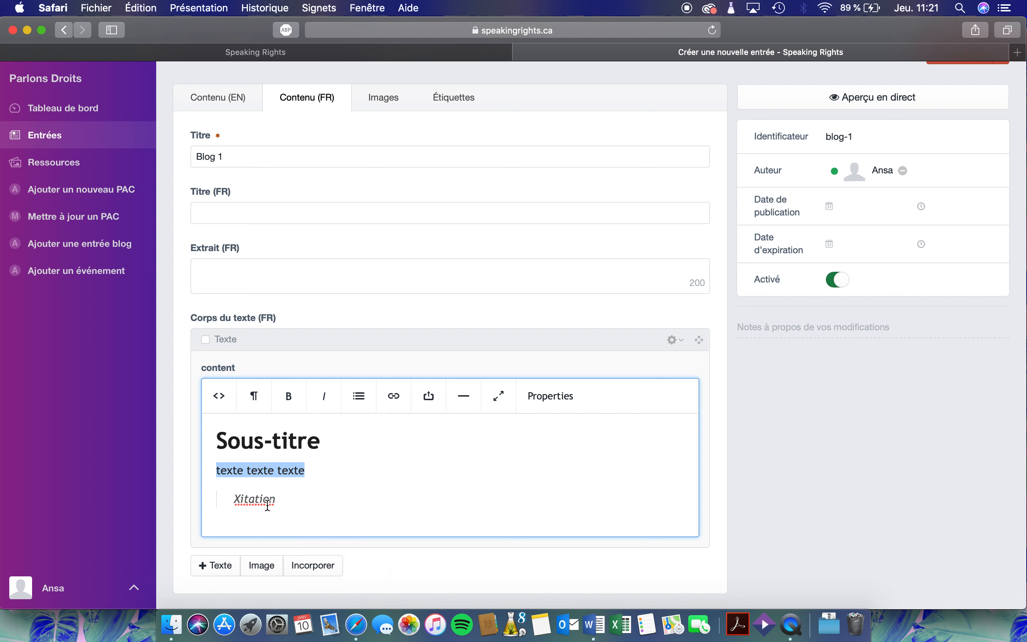
{"action": "left_click", "coordinate": [241, 499]}
{"action": "key", "text": "BackSpace"}
{"action": "type", "text": "C"}
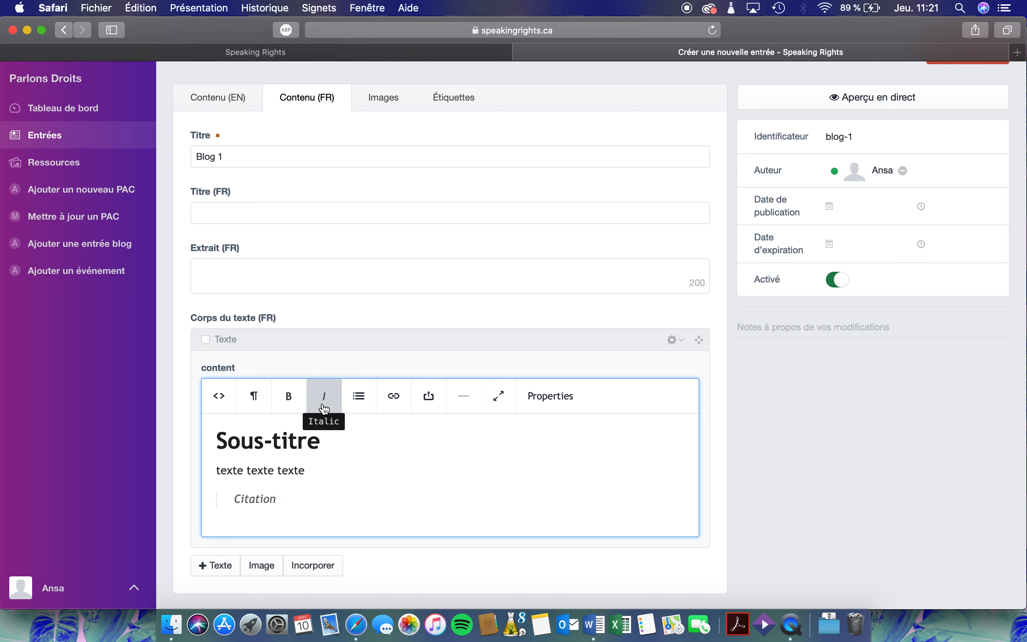
{"action": "left_click", "coordinate": [358, 398]}
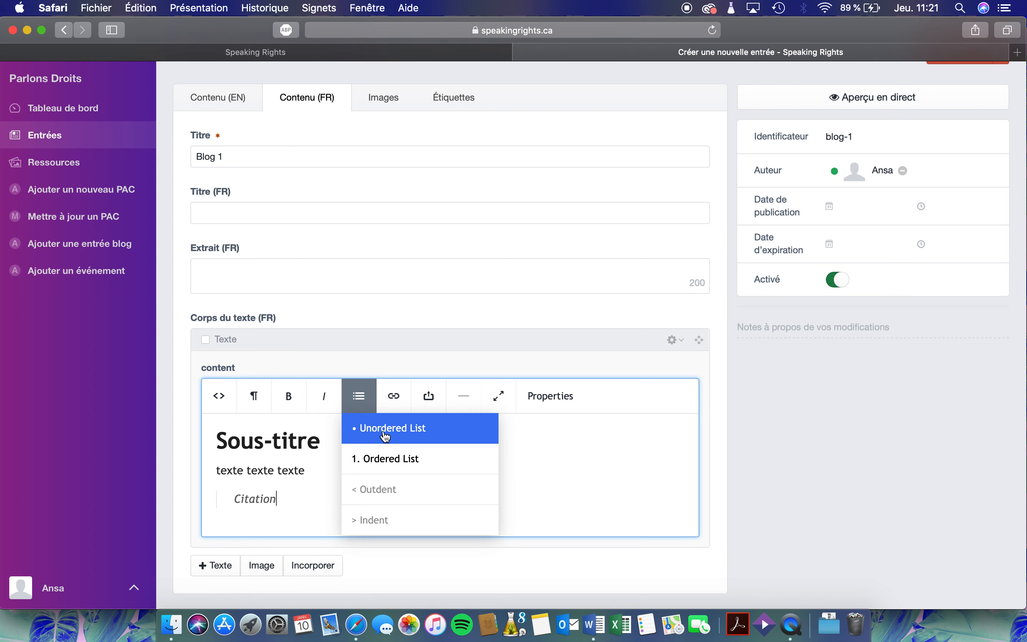
{"action": "left_click", "coordinate": [367, 394]}
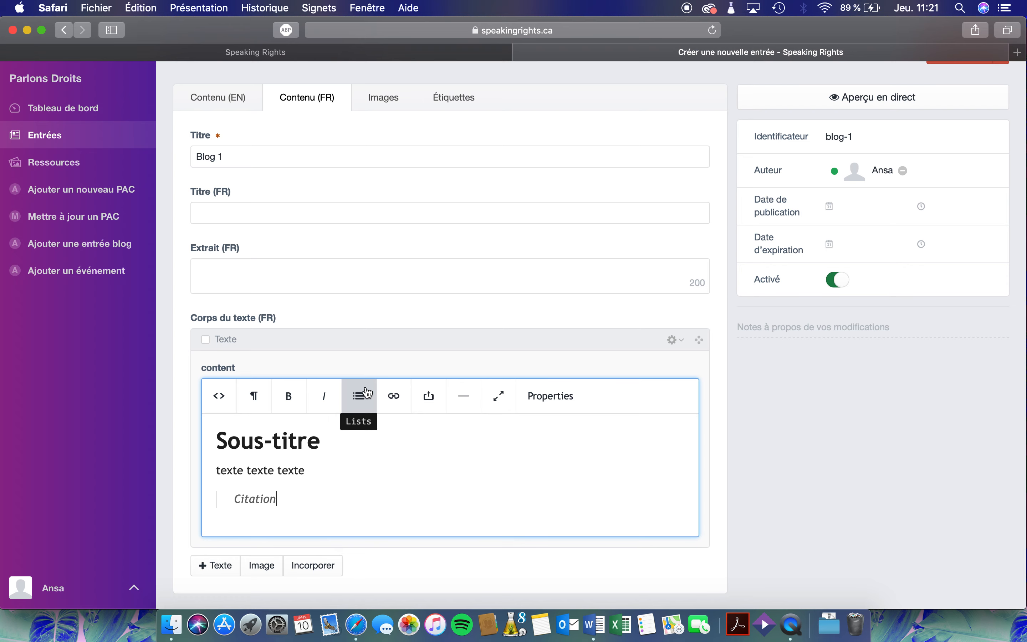
Insert a link to the "YMCA Regina" community action project entry on its own line below the quote, followed by an empty line
{"action": "key", "text": "Return"}
{"action": "left_click", "coordinate": [406, 406]}
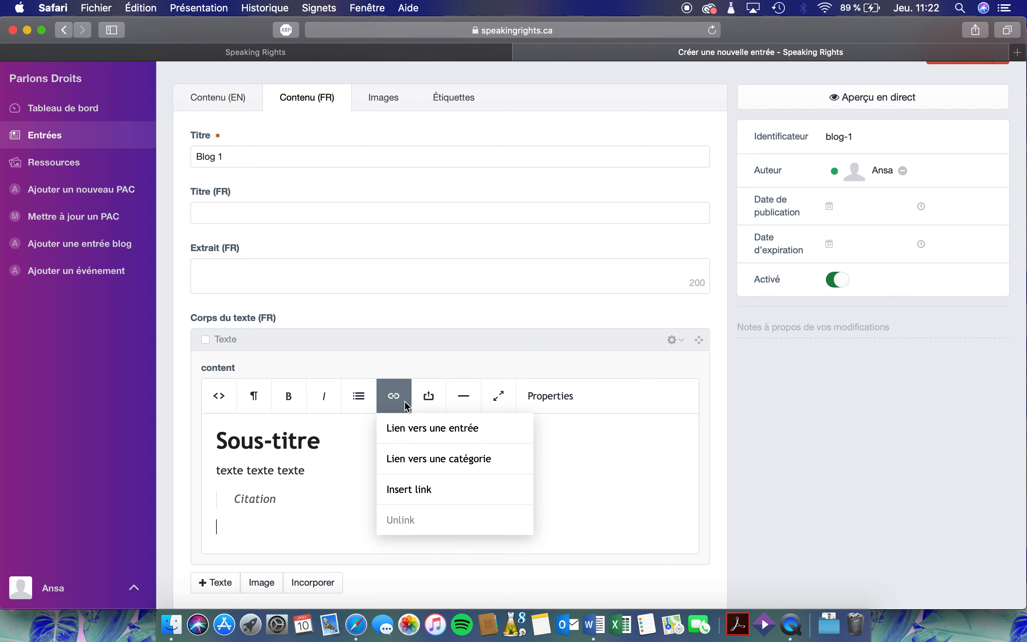
{"action": "left_click", "coordinate": [422, 429]}
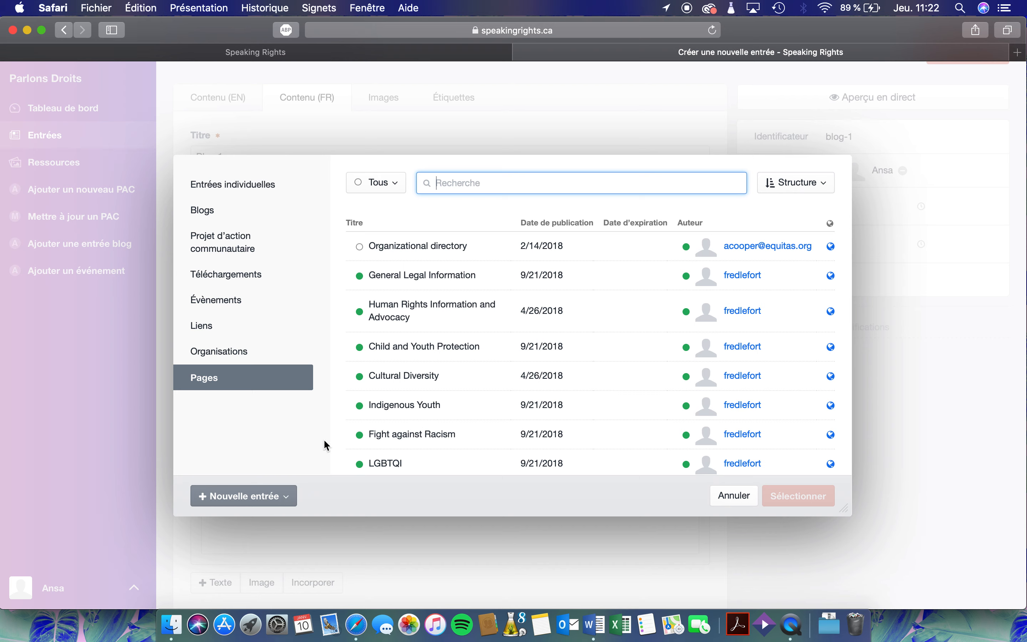
{"action": "left_click", "coordinate": [260, 251]}
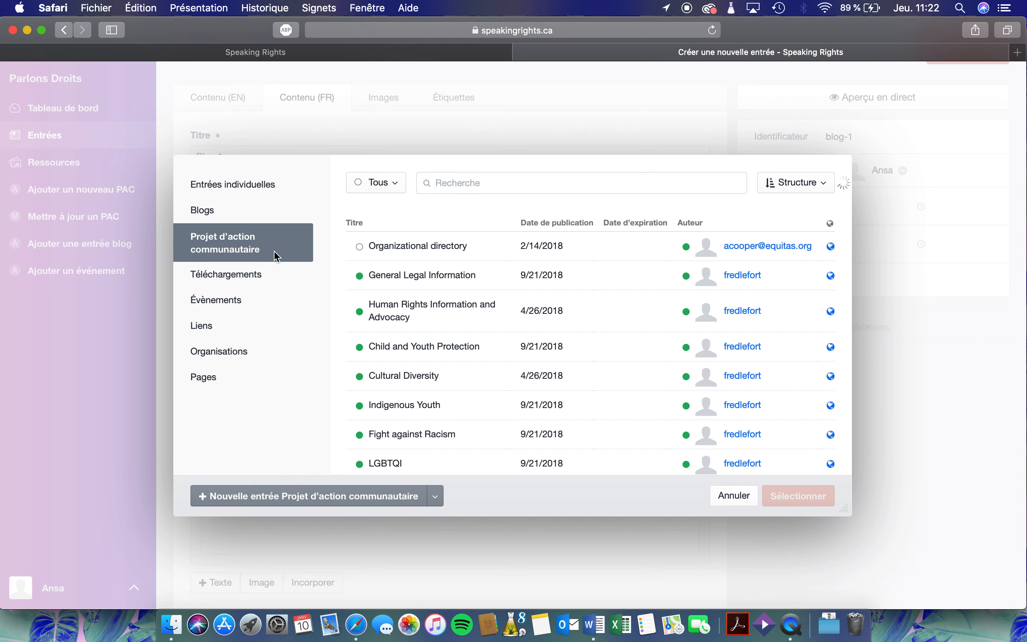
{"action": "scroll", "coordinate": [433, 410], "scroll_direction": "down", "scroll_amount": 10}
{"action": "scroll", "coordinate": [433, 410], "scroll_direction": "down", "scroll_amount": 1}
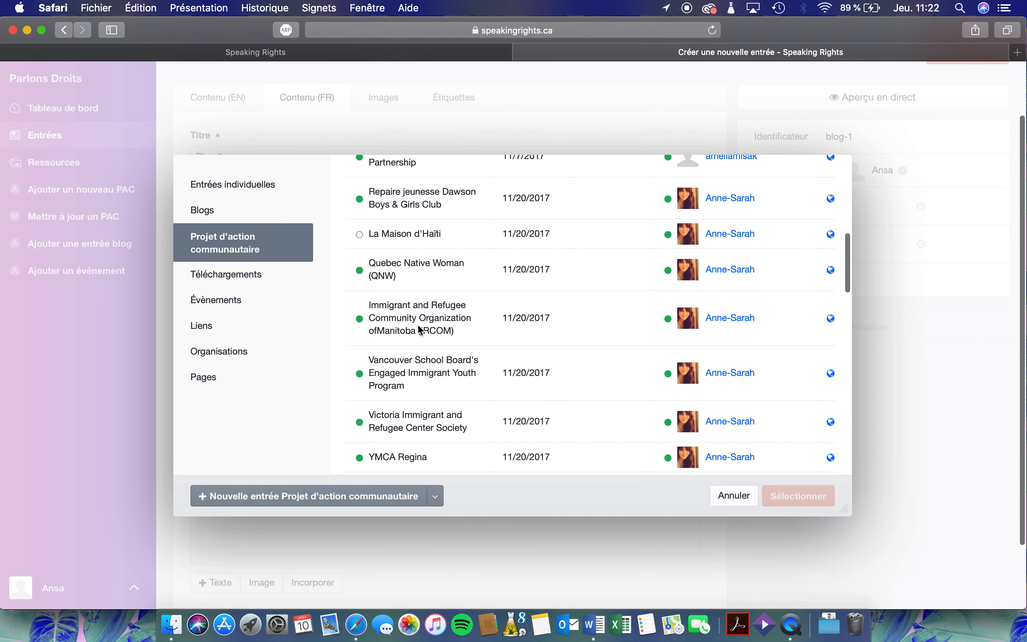
{"action": "scroll", "coordinate": [420, 382], "scroll_direction": "down", "scroll_amount": 5}
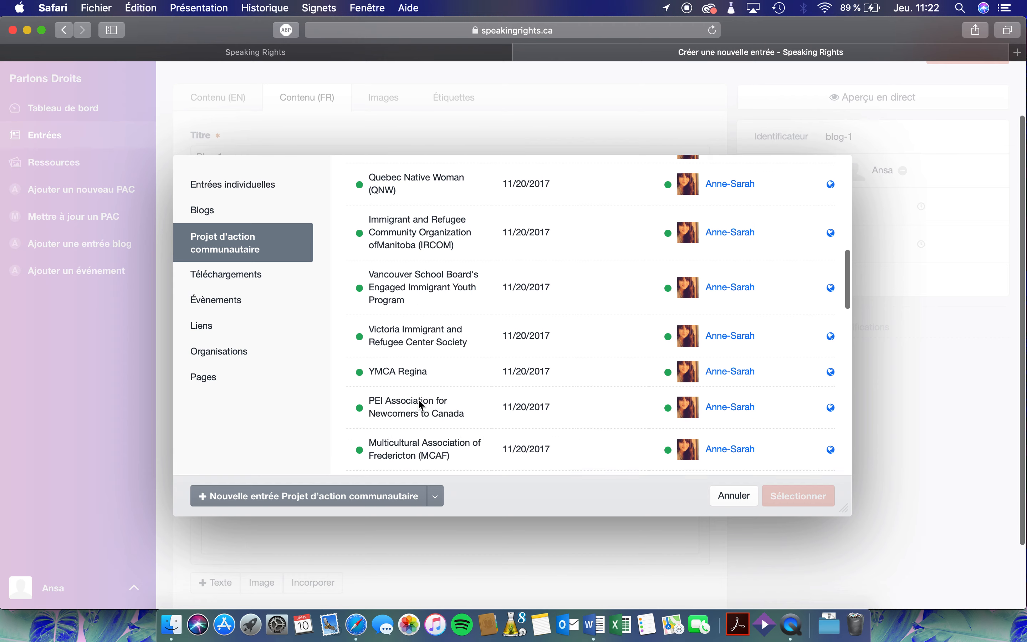
{"action": "left_click", "coordinate": [411, 366]}
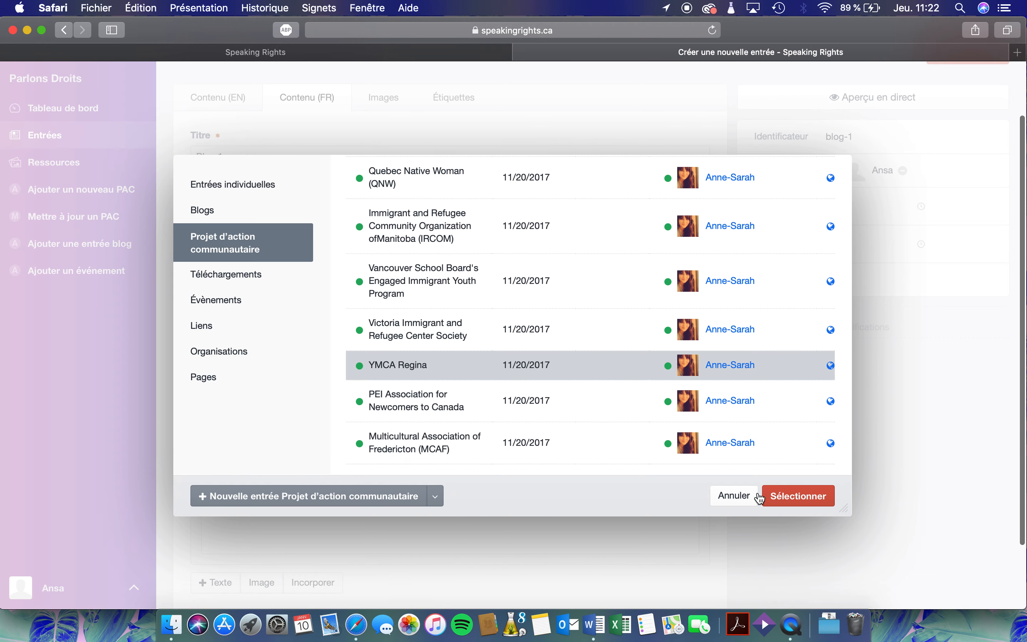
{"action": "left_click", "coordinate": [819, 505]}
{"action": "scroll", "coordinate": [490, 477], "scroll_direction": "down", "scroll_amount": 3}
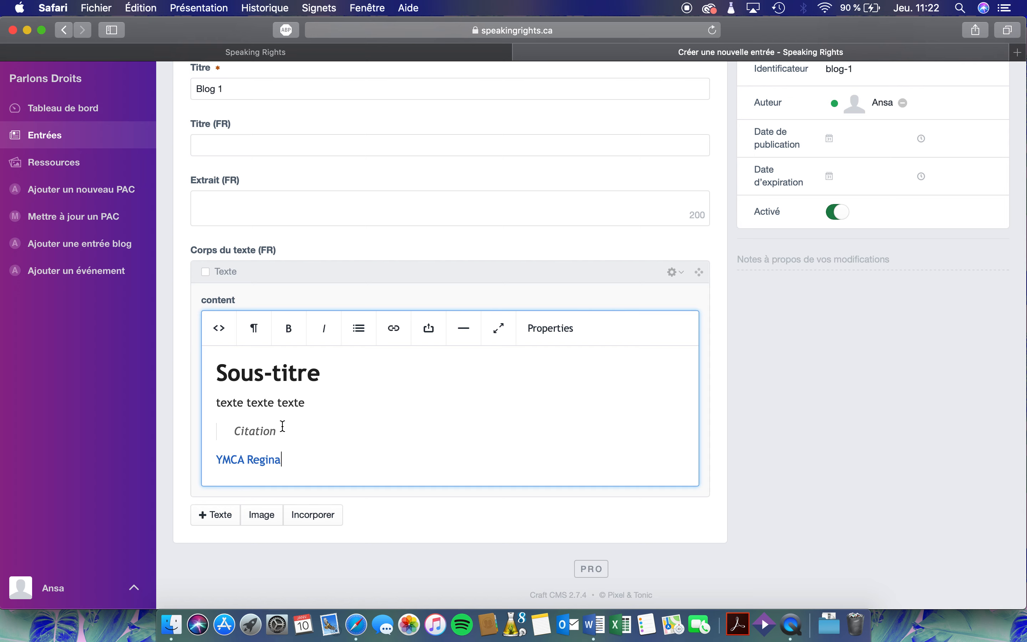
{"action": "key", "text": "Return"}
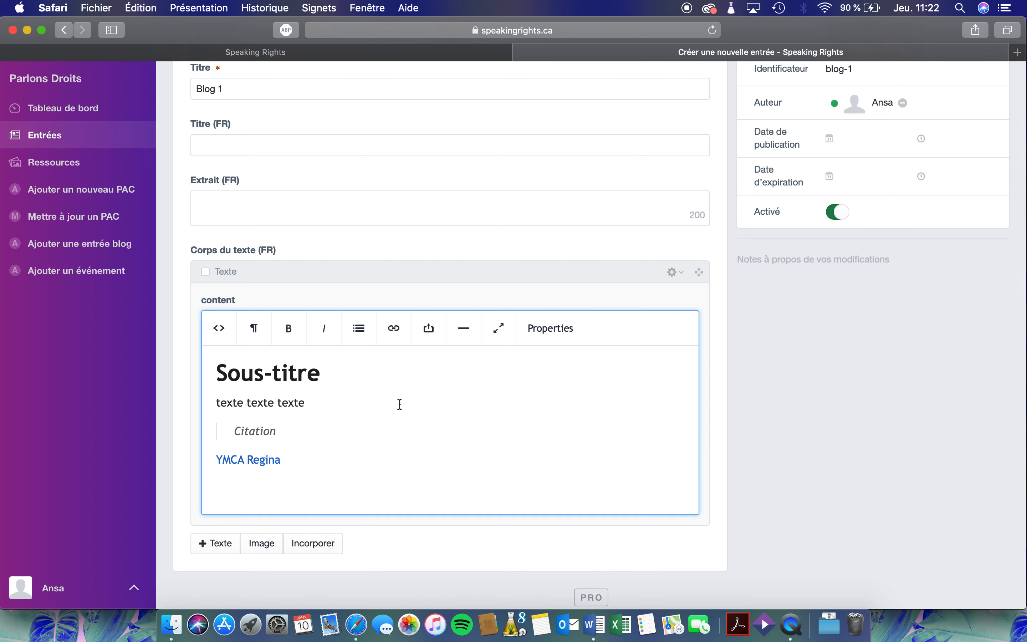
Examine the province categories available for a category link, and leave without inserting one
{"action": "left_click", "coordinate": [393, 328]}
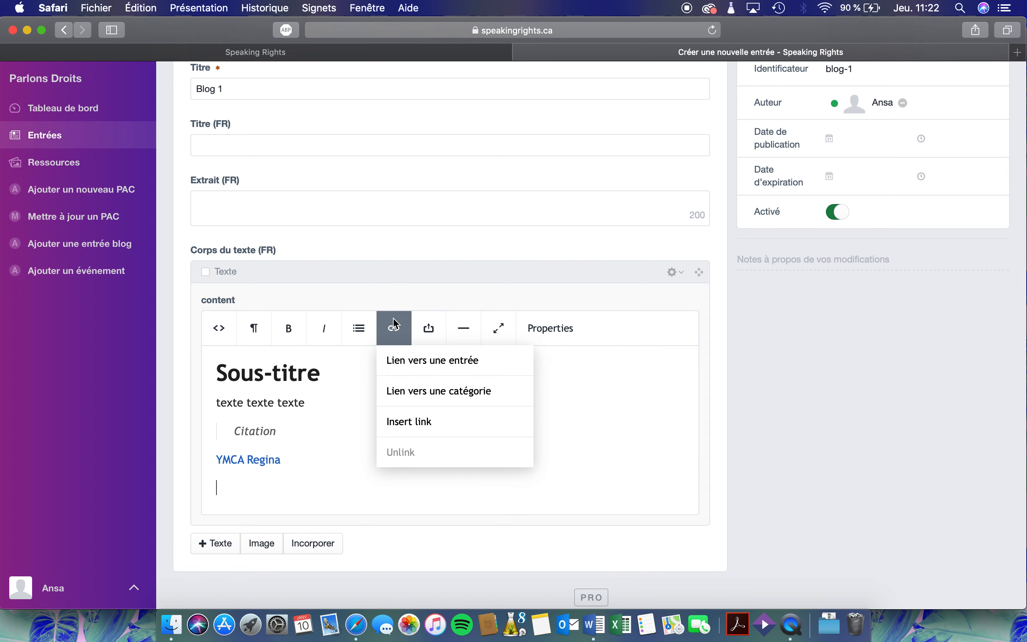
{"action": "left_click", "coordinate": [413, 392]}
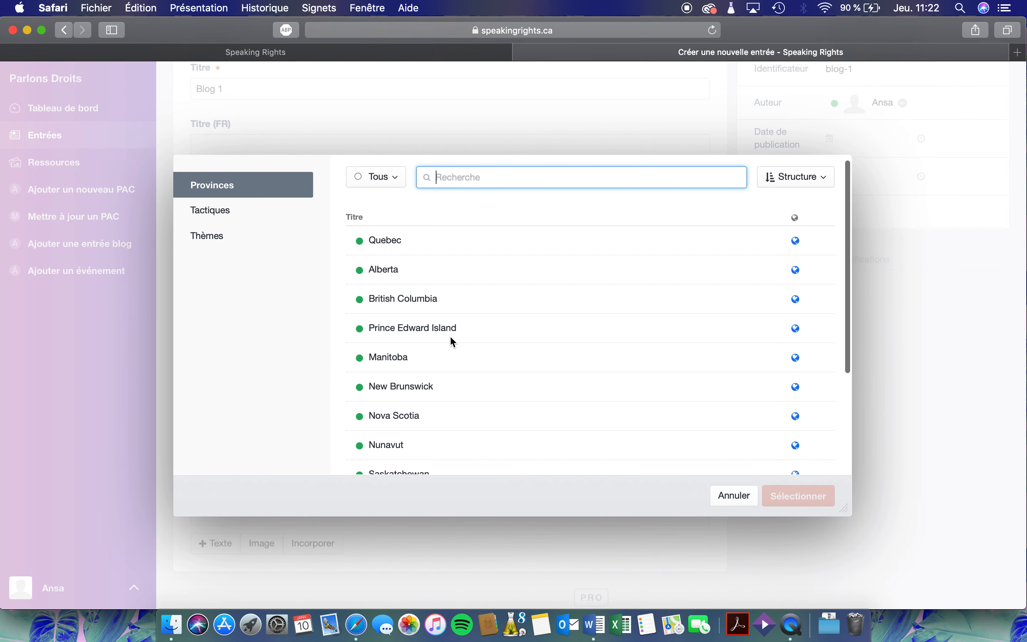
{"action": "scroll", "coordinate": [449, 335], "scroll_direction": "down", "scroll_amount": 5}
{"action": "scroll", "coordinate": [455, 337], "scroll_direction": "up", "scroll_amount": 5}
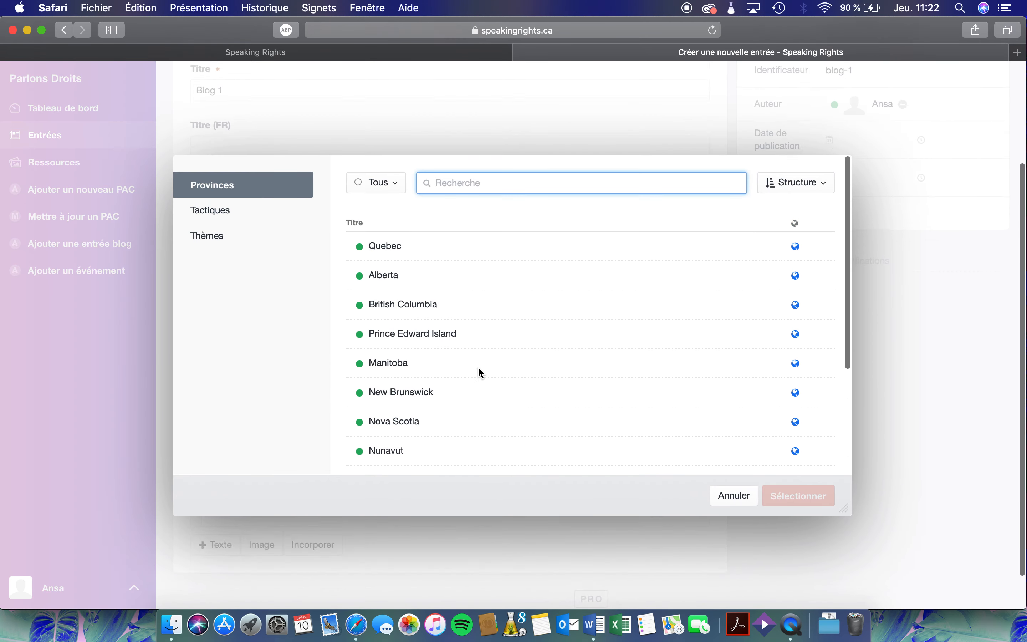
{"action": "left_click", "coordinate": [727, 502]}
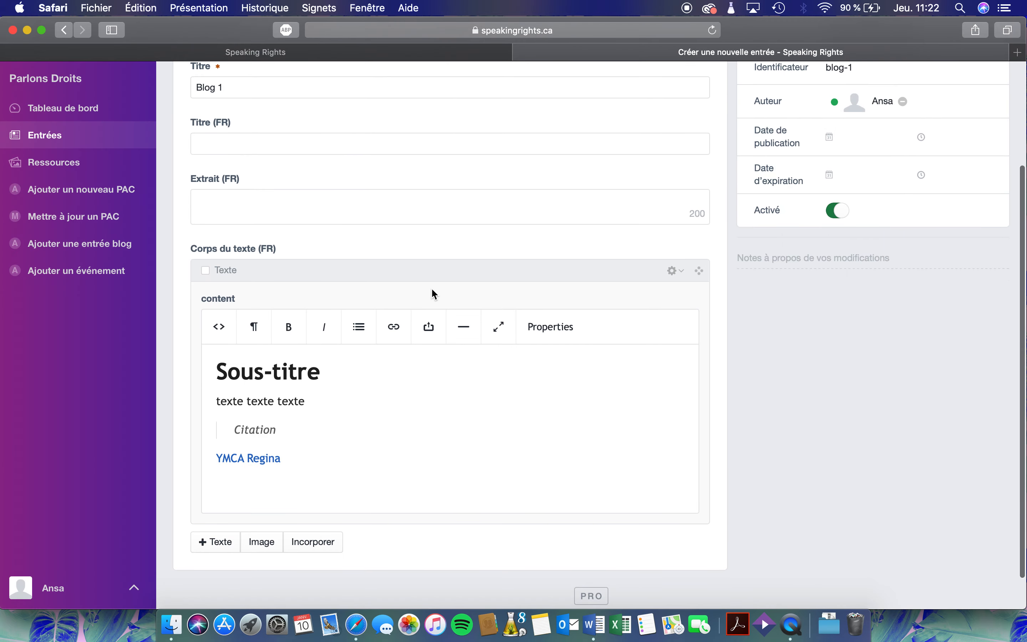
{"action": "left_click", "coordinate": [393, 327]}
{"action": "left_click", "coordinate": [433, 422]}
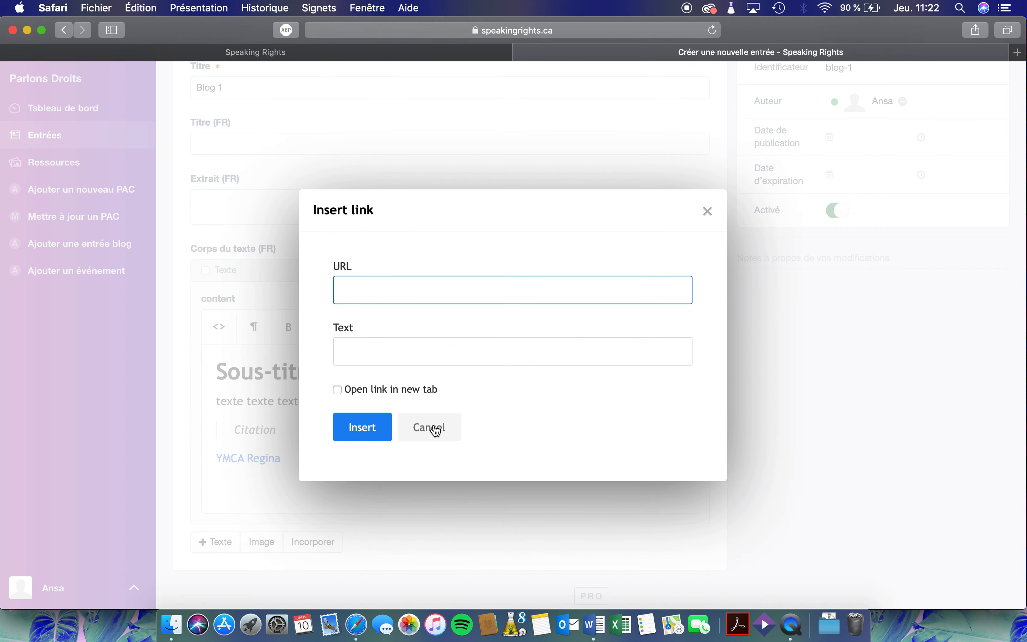
{"action": "type", "text": "www.facebook.com"}
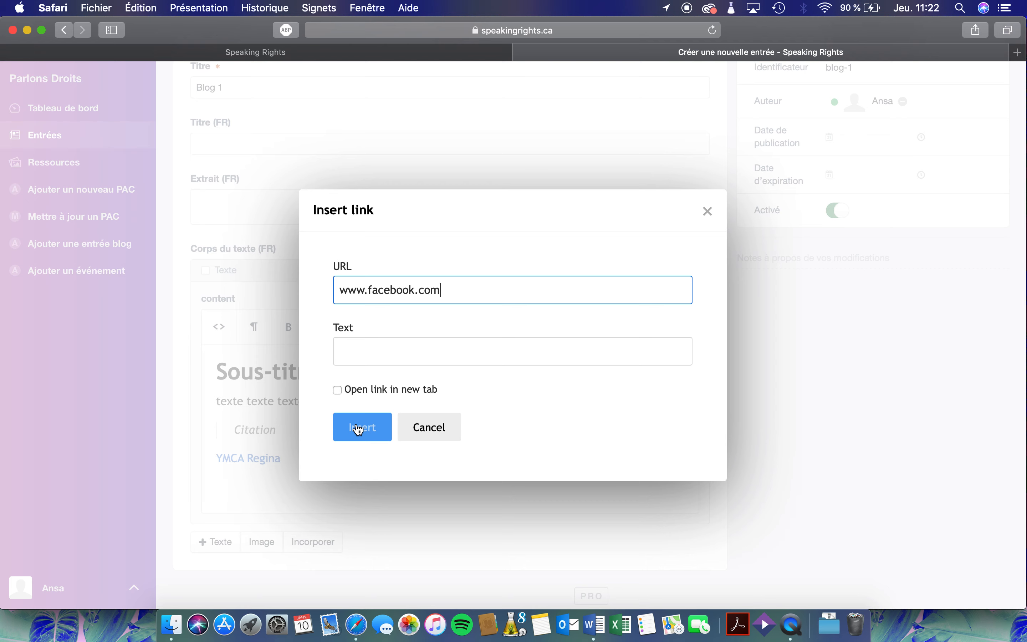
{"action": "left_click", "coordinate": [410, 350]}
{"action": "type", "text": "Facebook"}
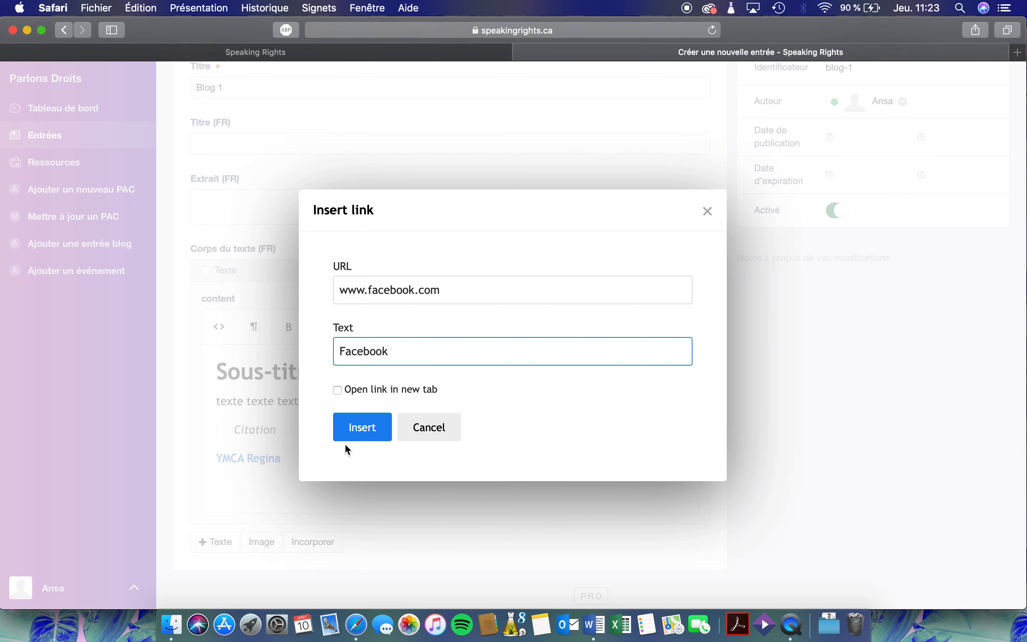
{"action": "left_click", "coordinate": [350, 435]}
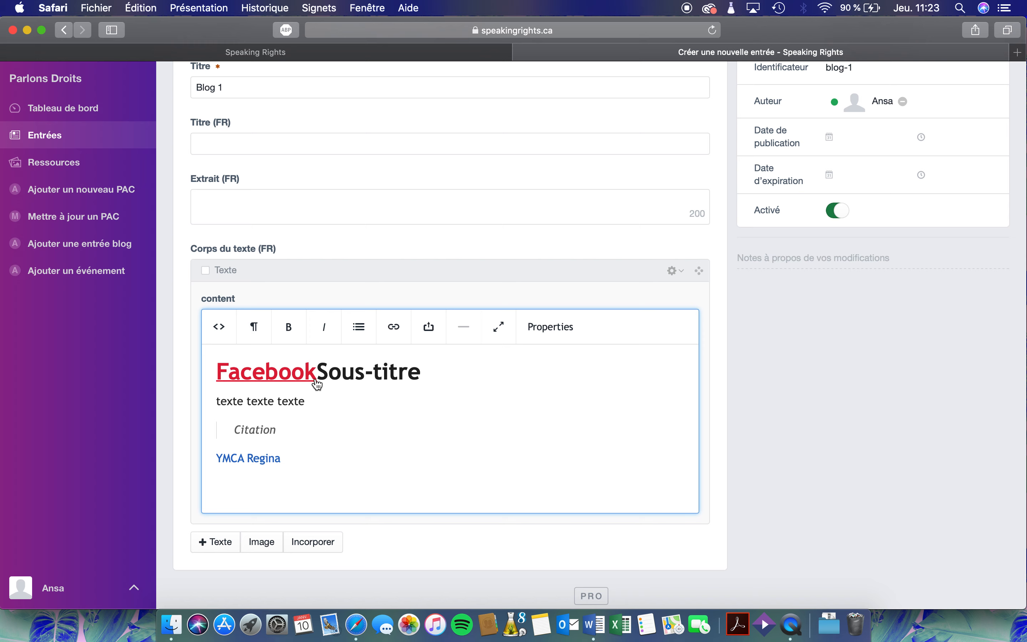
Move the "Facebook" link from in front of the subtitle to its own line directly below the "YMCA Regina" link
{"action": "left_click_drag", "start_coordinate": [320, 385], "coordinate": [211, 381]}
{"action": "key", "text": "super+x"}
{"action": "left_click", "coordinate": [245, 486]}
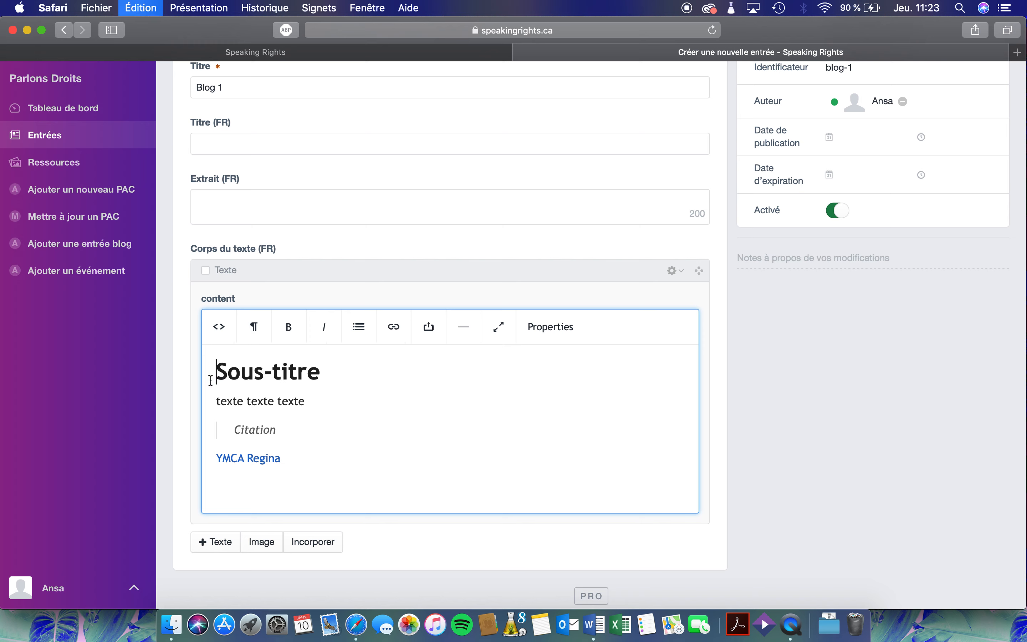
{"action": "key", "text": "Return"}
{"action": "key", "text": "super+v"}
{"action": "key", "text": "super+Left"}
{"action": "key", "text": "BackSpace"}
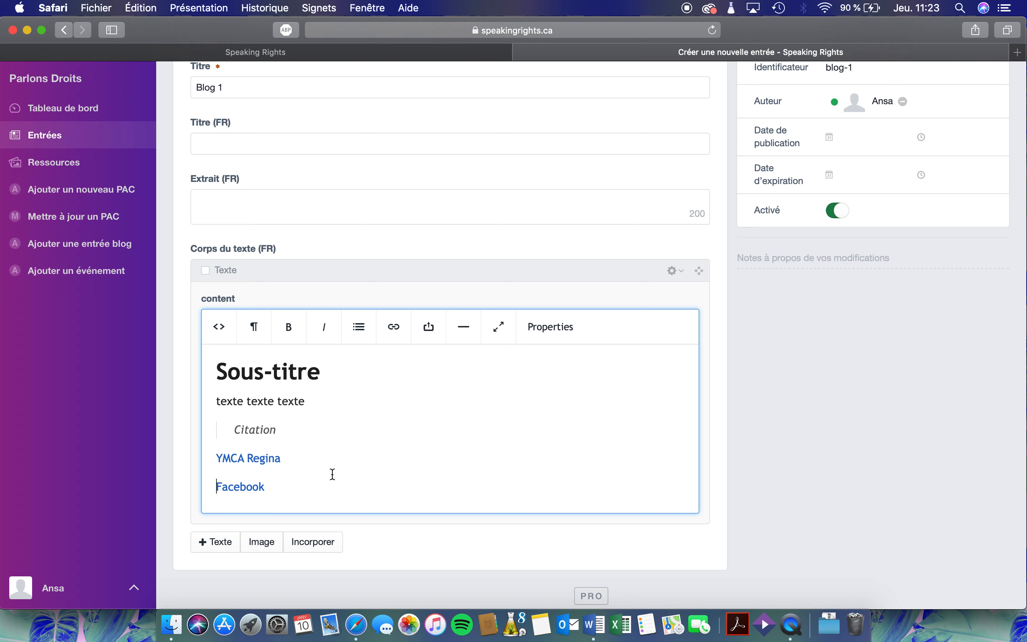
Open the asset picker for a file link in the French body text and examine the existing files and the local upload option
{"action": "left_click", "coordinate": [429, 328]}
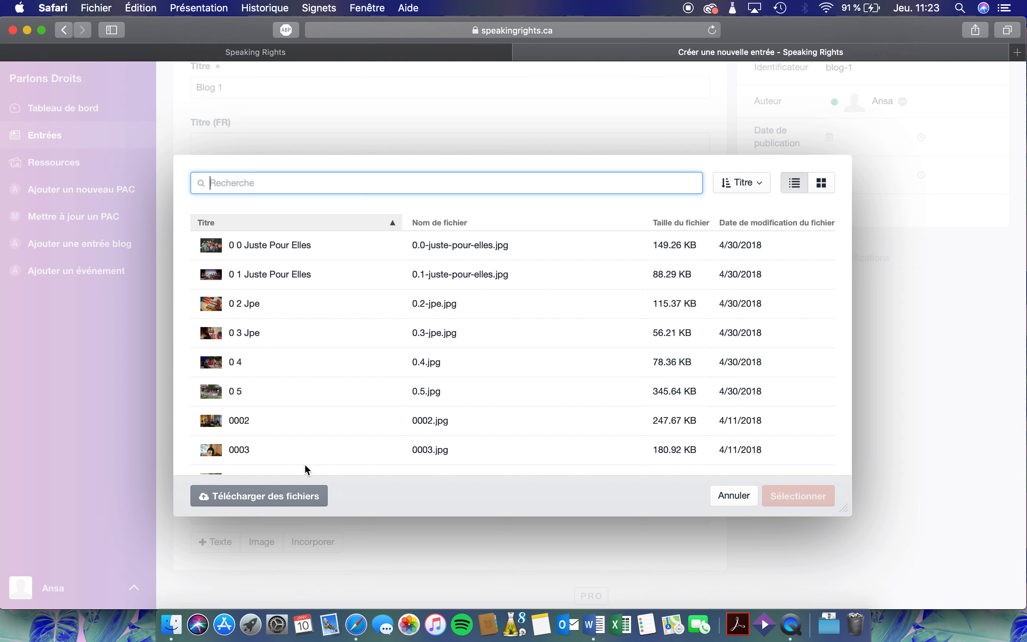
{"action": "scroll", "coordinate": [270, 308], "scroll_direction": "down", "scroll_amount": 5}
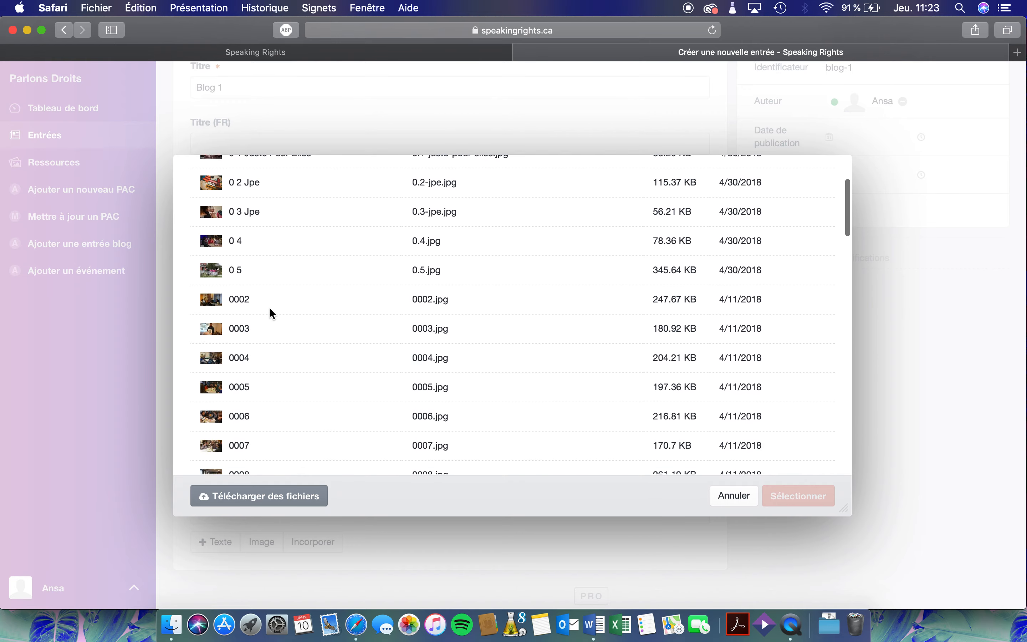
{"action": "left_click", "coordinate": [286, 496]}
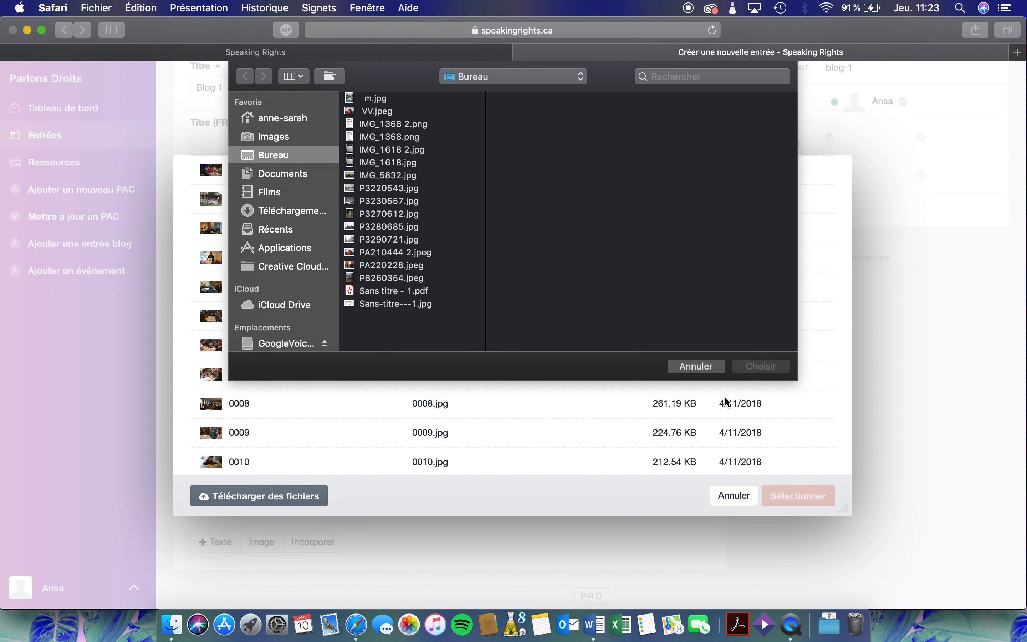
{"action": "left_click", "coordinate": [697, 366]}
{"action": "scroll", "coordinate": [449, 340], "scroll_direction": "down", "scroll_amount": 5}
{"action": "scroll", "coordinate": [448, 334], "scroll_direction": "down", "scroll_amount": 15}
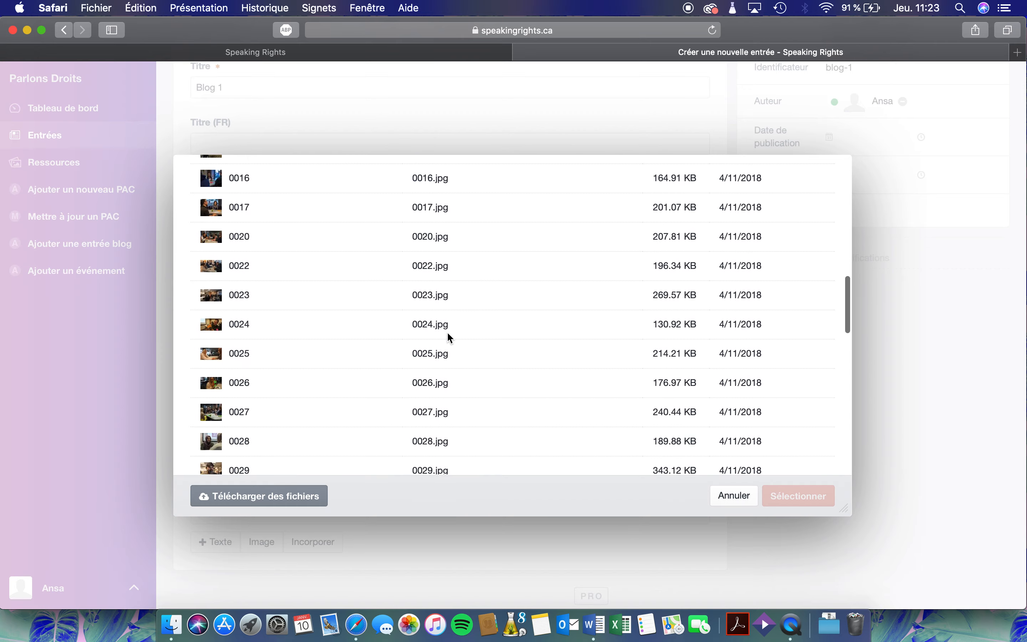
{"action": "scroll", "coordinate": [447, 330], "scroll_direction": "up", "scroll_amount": 20}
{"action": "scroll", "coordinate": [447, 330], "scroll_direction": "up", "scroll_amount": 5}
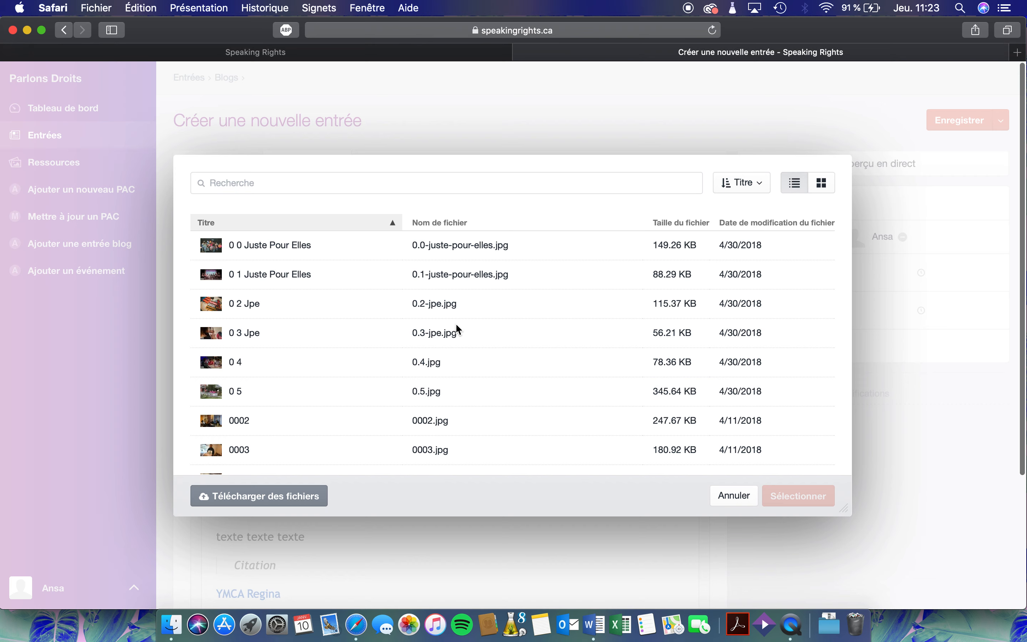
Insert a link to the "0 2 Jpe" image file on its own line above the "Facebook" link
{"action": "left_click", "coordinate": [450, 298]}
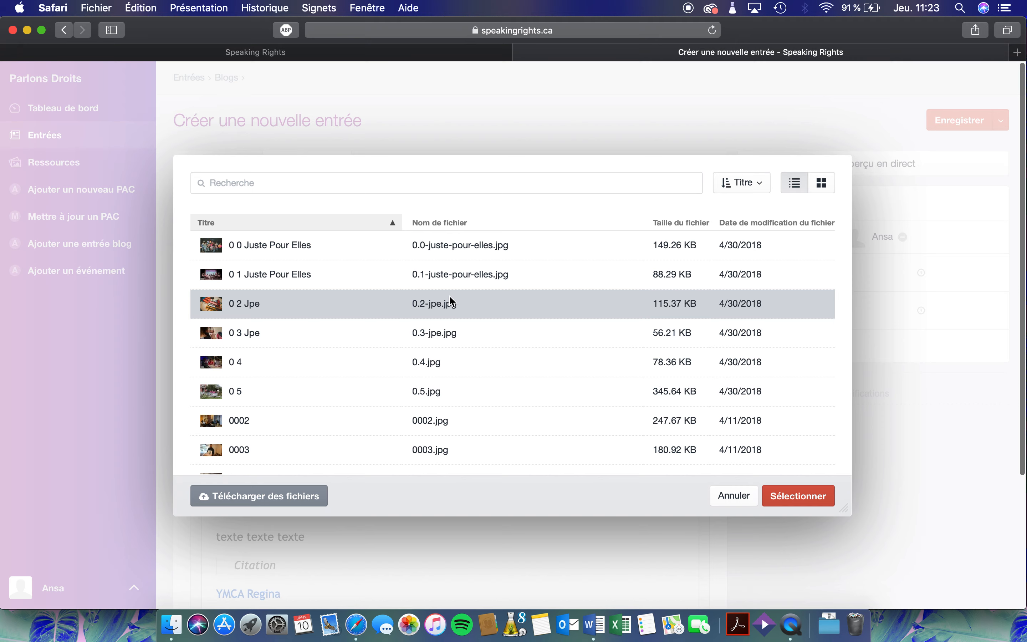
{"action": "scroll", "coordinate": [449, 295], "scroll_direction": "down", "scroll_amount": 10}
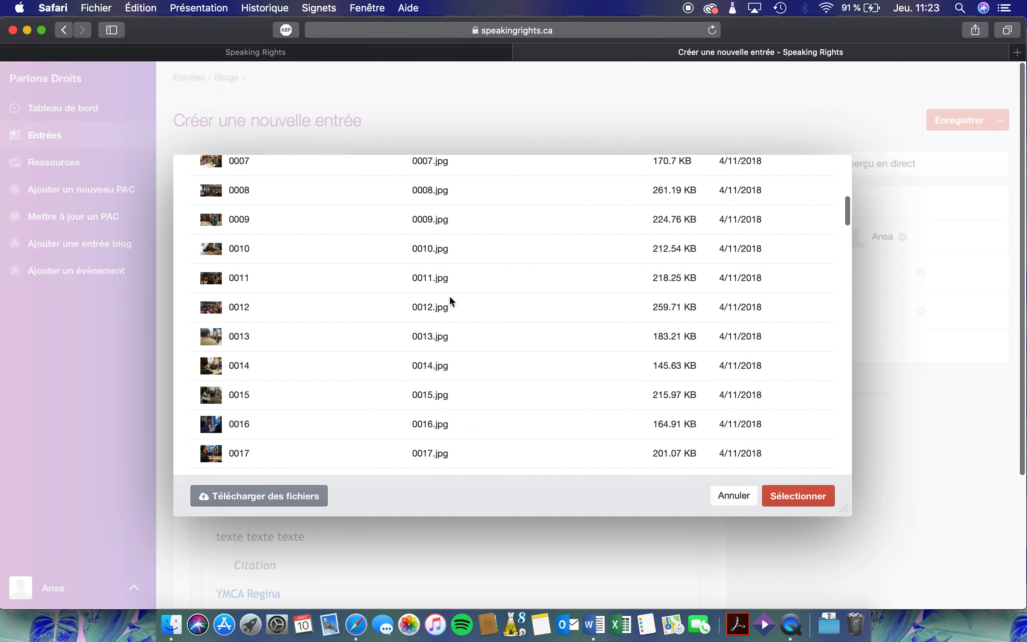
{"action": "scroll", "coordinate": [449, 295], "scroll_direction": "up", "scroll_amount": 12}
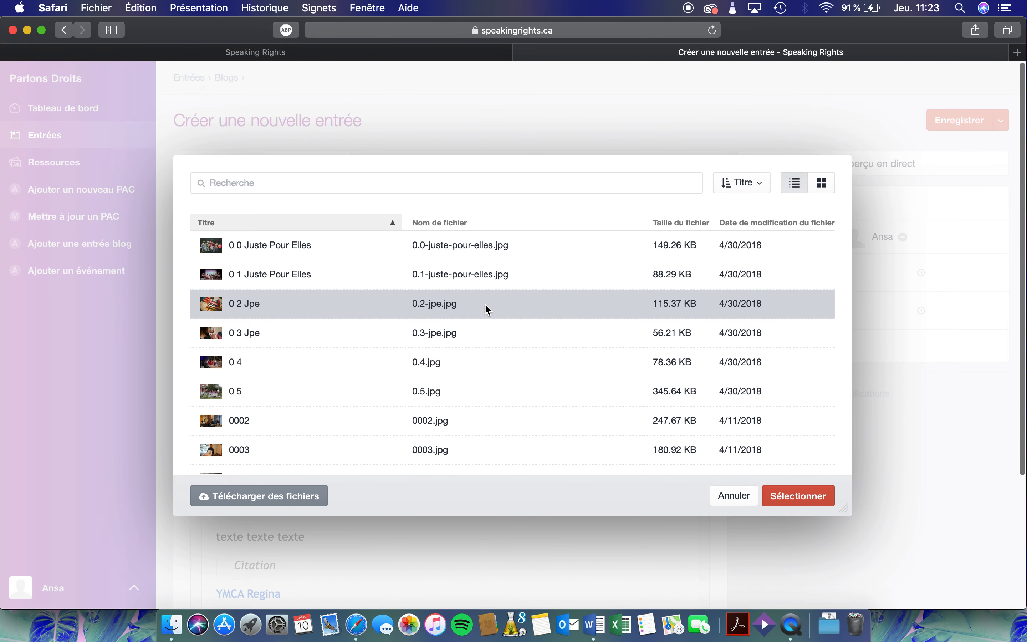
{"action": "left_click", "coordinate": [815, 502]}
{"action": "scroll", "coordinate": [453, 477], "scroll_direction": "down", "scroll_amount": 5}
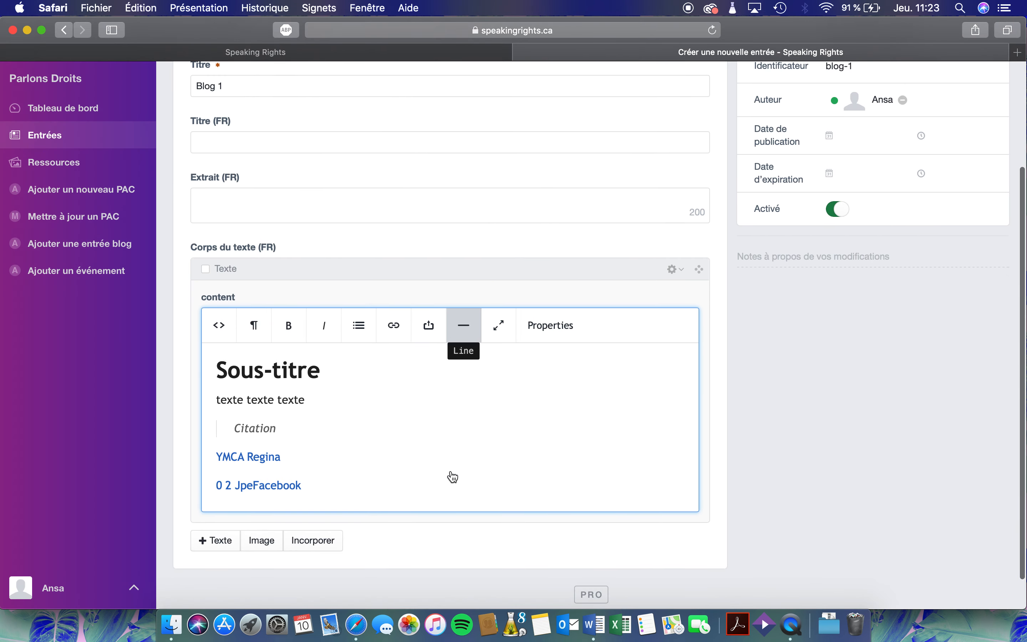
{"action": "key", "text": "Return"}
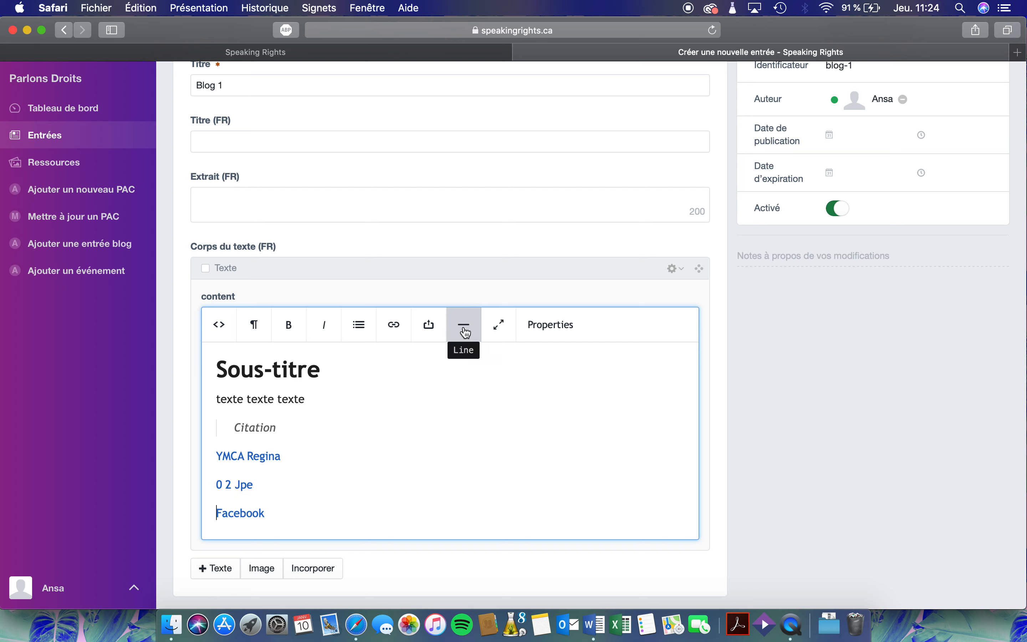
Add empty lines below the "Facebook" link and insert a horizontal line there
{"action": "left_click", "coordinate": [272, 524]}
{"action": "key", "text": "Return"}
{"action": "key", "text": "Return"}
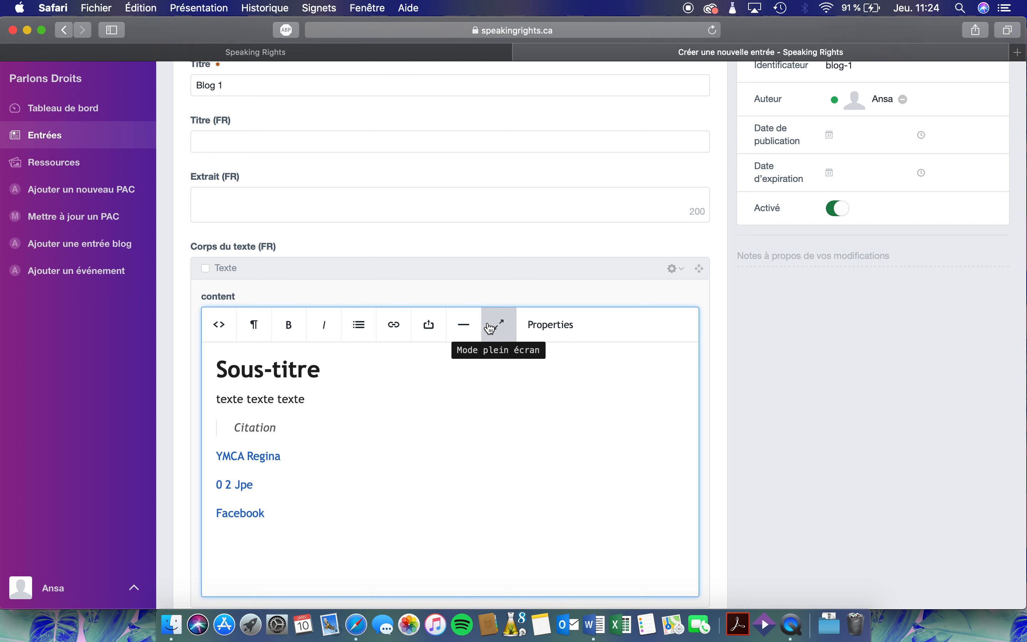
{"action": "left_click", "coordinate": [467, 327]}
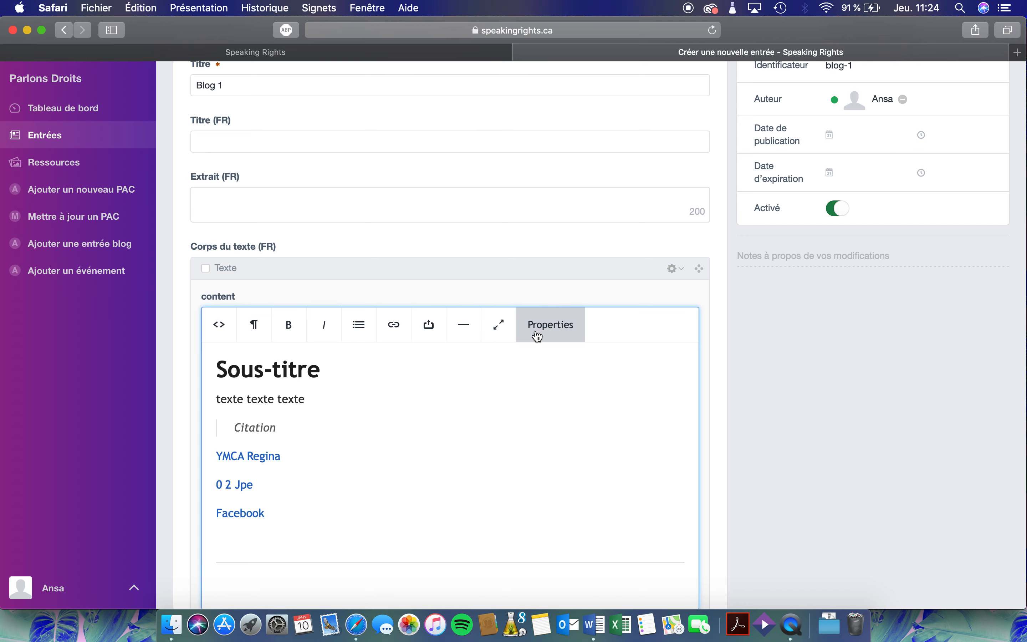
Add an image block below the French text block and browse the available image assets without selecting one
{"action": "scroll", "coordinate": [537, 335], "scroll_direction": "down", "scroll_amount": 3}
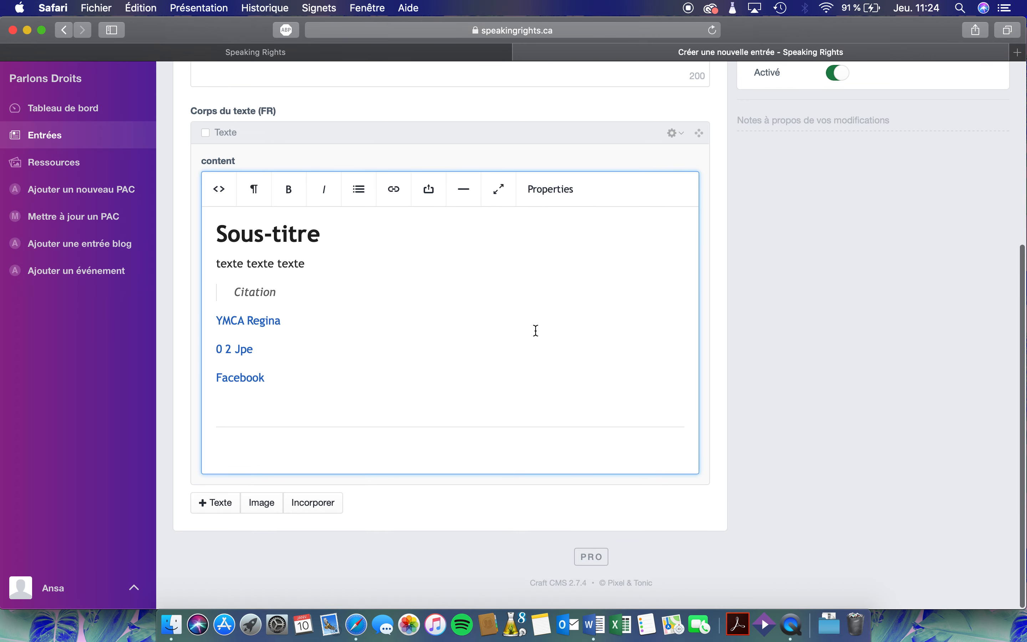
{"action": "left_click", "coordinate": [270, 504]}
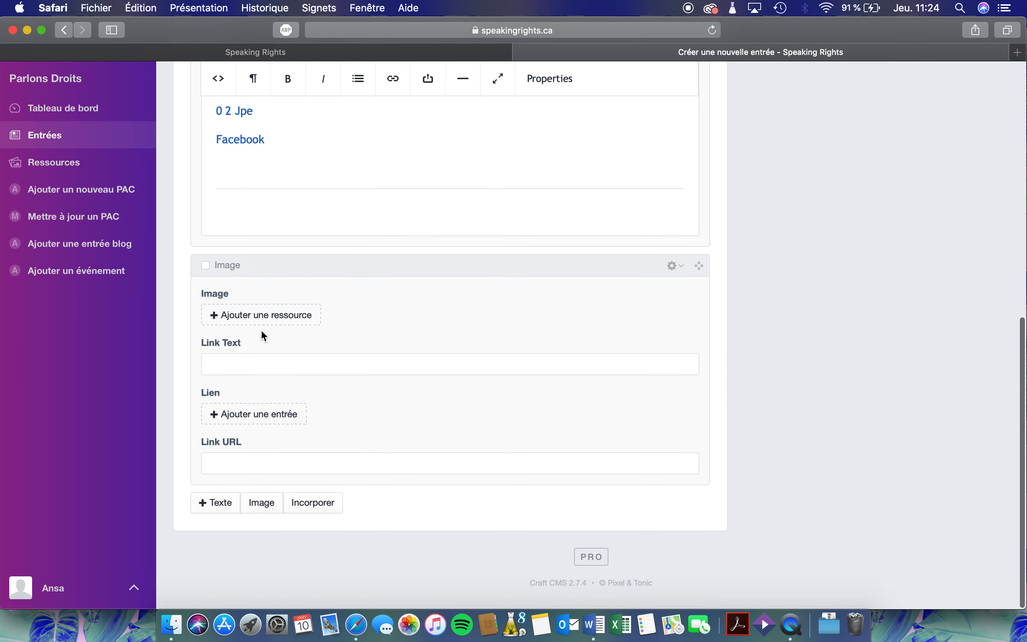
{"action": "left_click", "coordinate": [262, 316]}
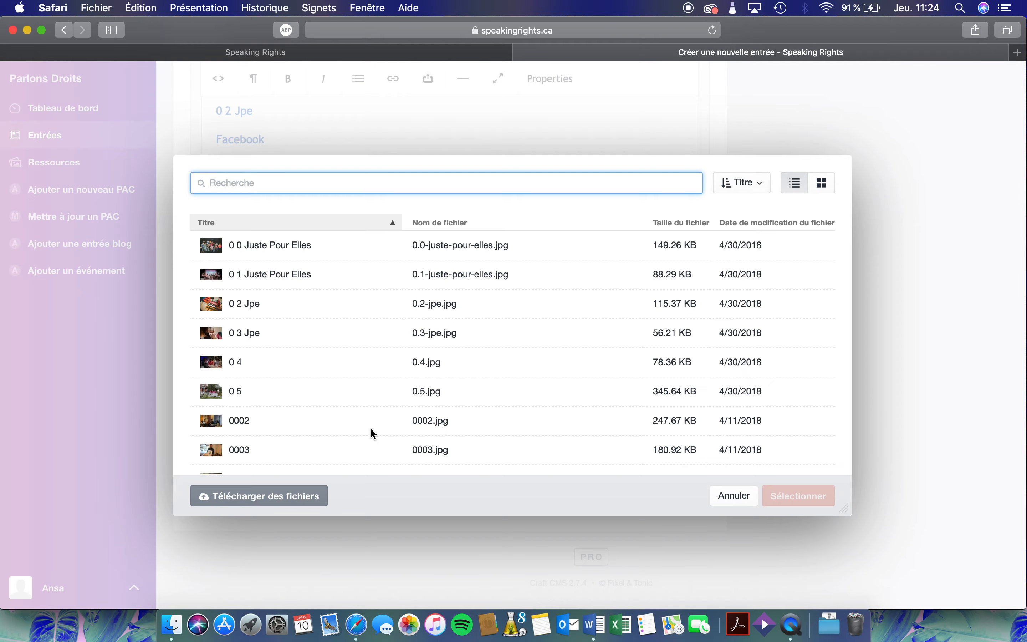
{"action": "scroll", "coordinate": [370, 427], "scroll_direction": "down", "scroll_amount": 10}
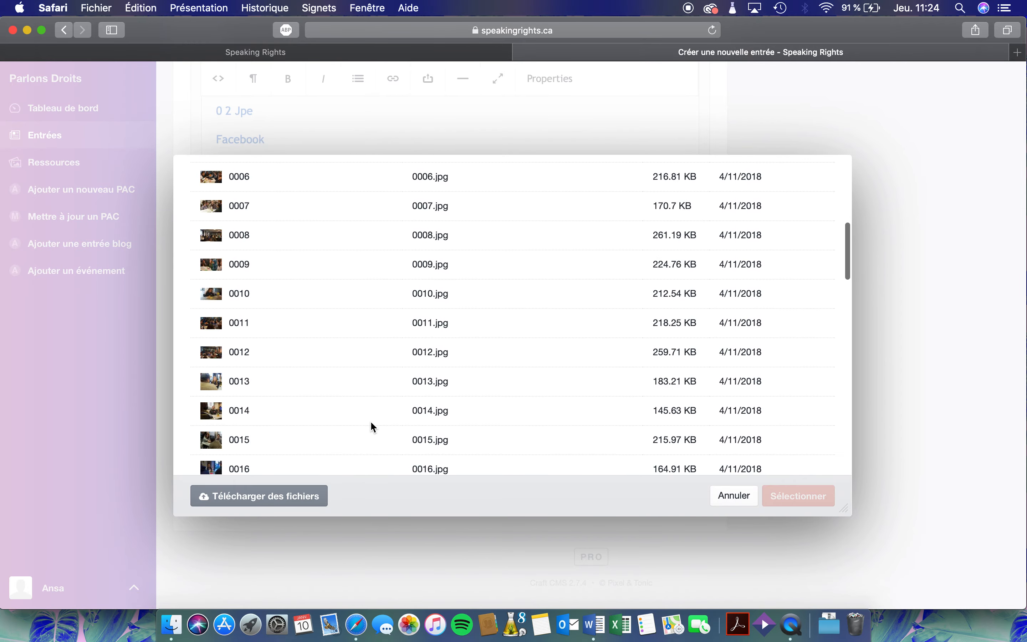
{"action": "scroll", "coordinate": [387, 249], "scroll_direction": "down", "scroll_amount": 15}
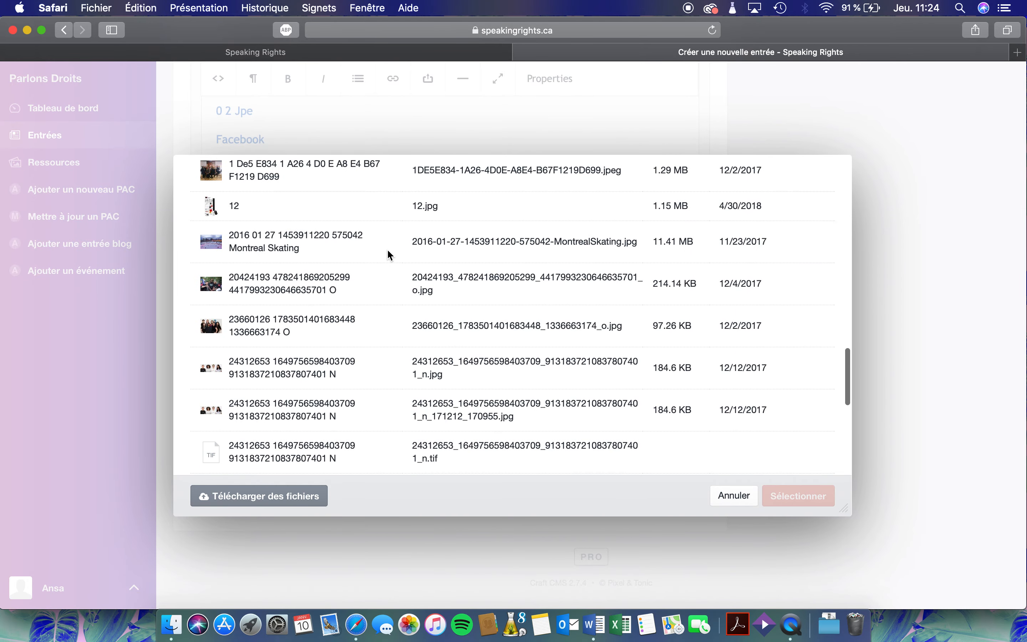
{"action": "scroll", "coordinate": [386, 254], "scroll_direction": "up", "scroll_amount": 20}
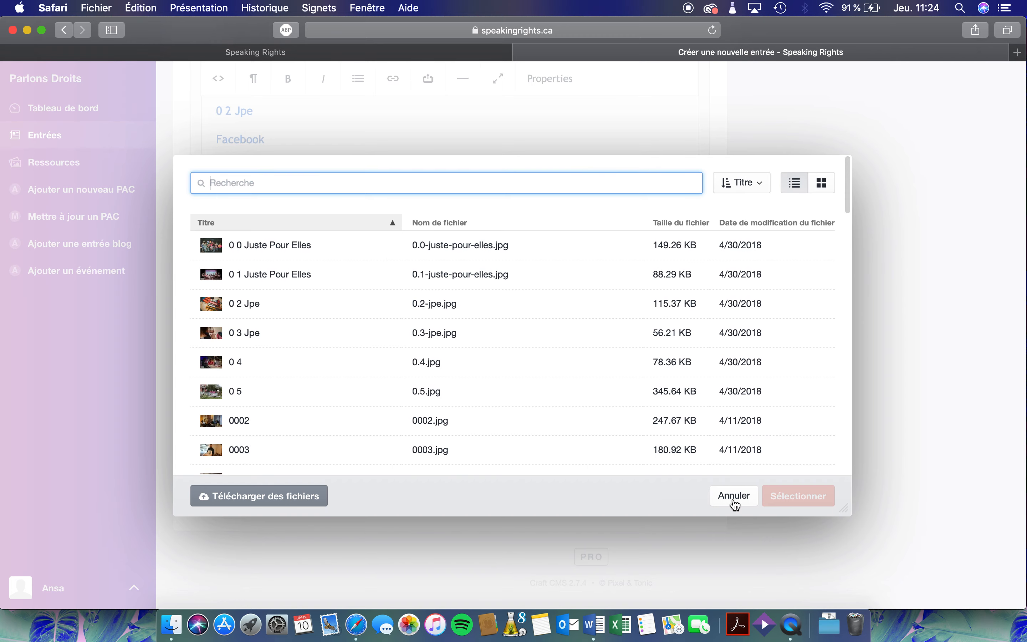
{"action": "left_click", "coordinate": [734, 500]}
{"action": "scroll", "coordinate": [367, 322], "scroll_direction": "up", "scroll_amount": 4}
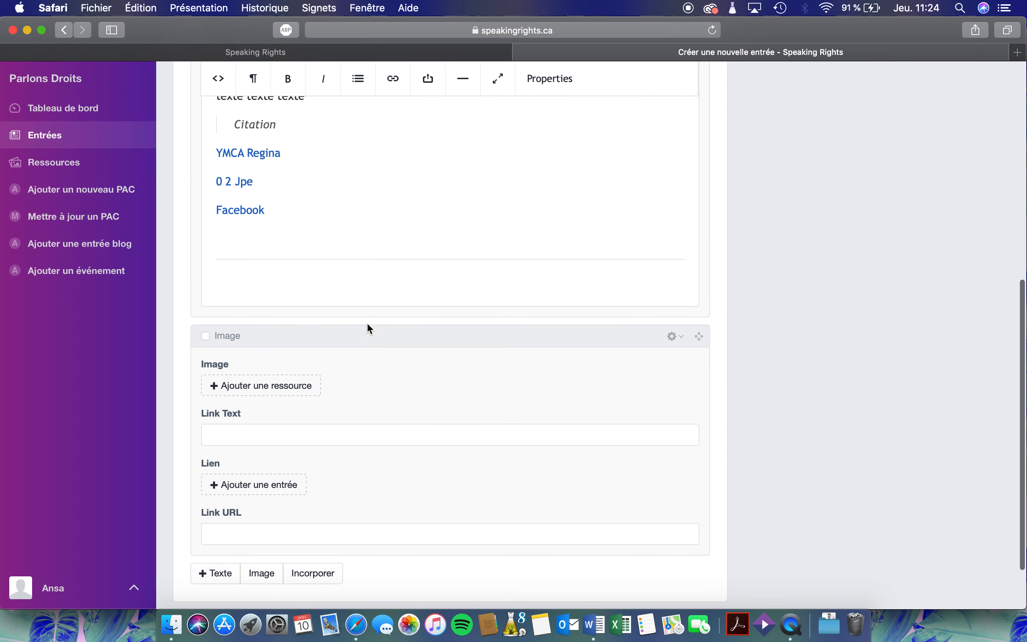
{"action": "scroll", "coordinate": [402, 268], "scroll_direction": "down", "scroll_amount": 4}
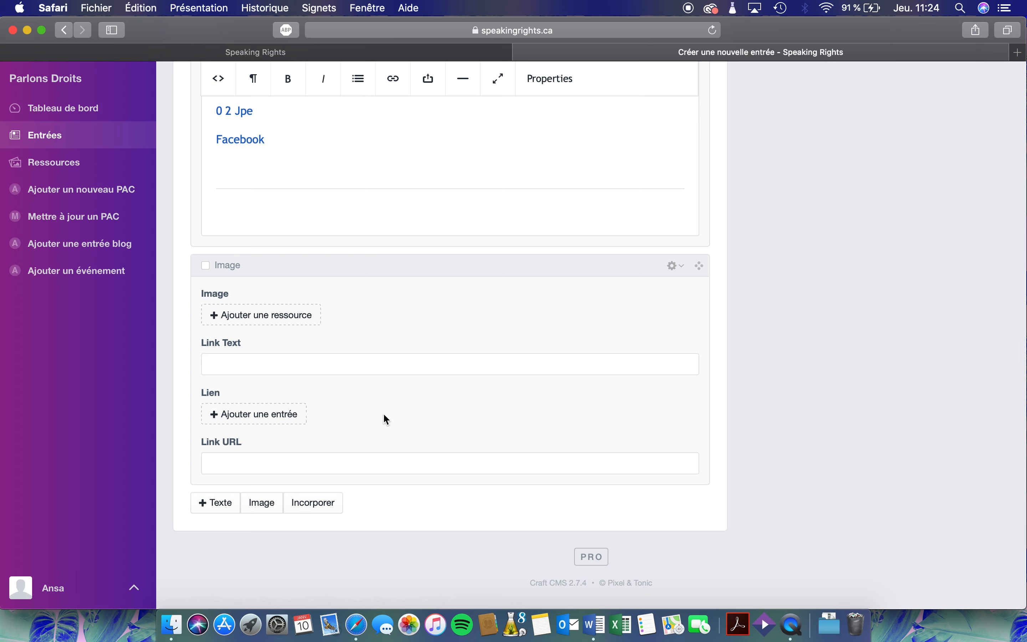
{"action": "left_click", "coordinate": [306, 361]}
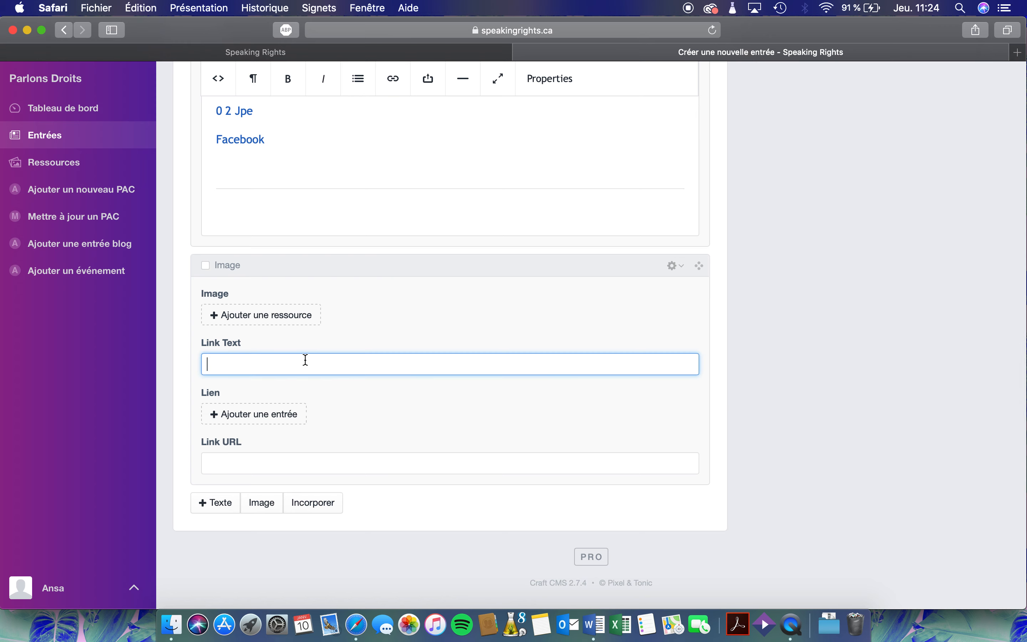
{"action": "type", "text": "Légeence"}
{"action": "left_click", "coordinate": [279, 420]}
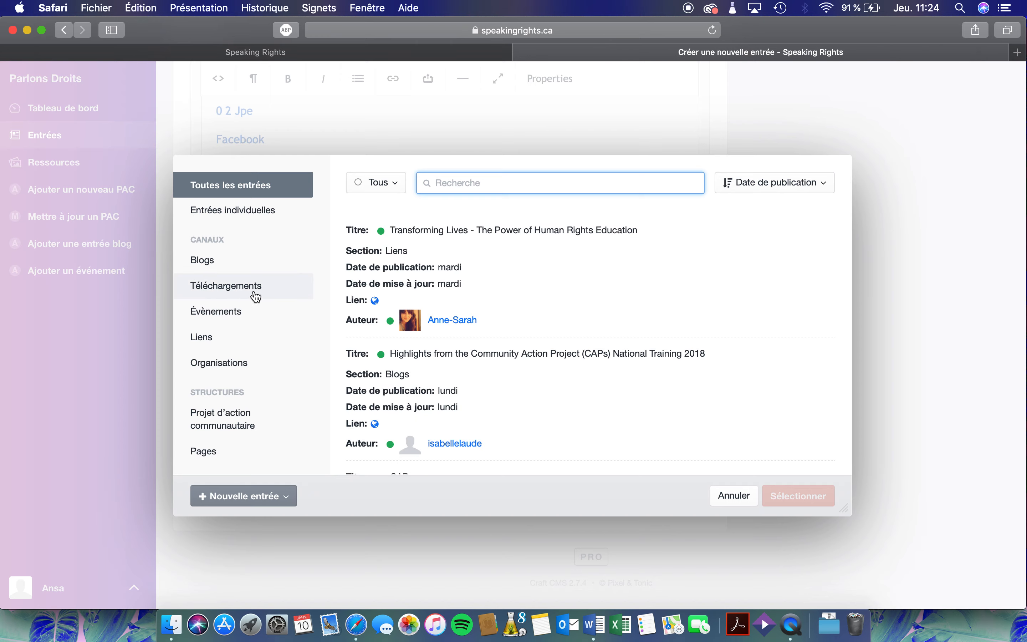
{"action": "scroll", "coordinate": [440, 357], "scroll_direction": "down", "scroll_amount": 5}
{"action": "scroll", "coordinate": [442, 358], "scroll_direction": "down", "scroll_amount": 3}
{"action": "left_click", "coordinate": [736, 495]}
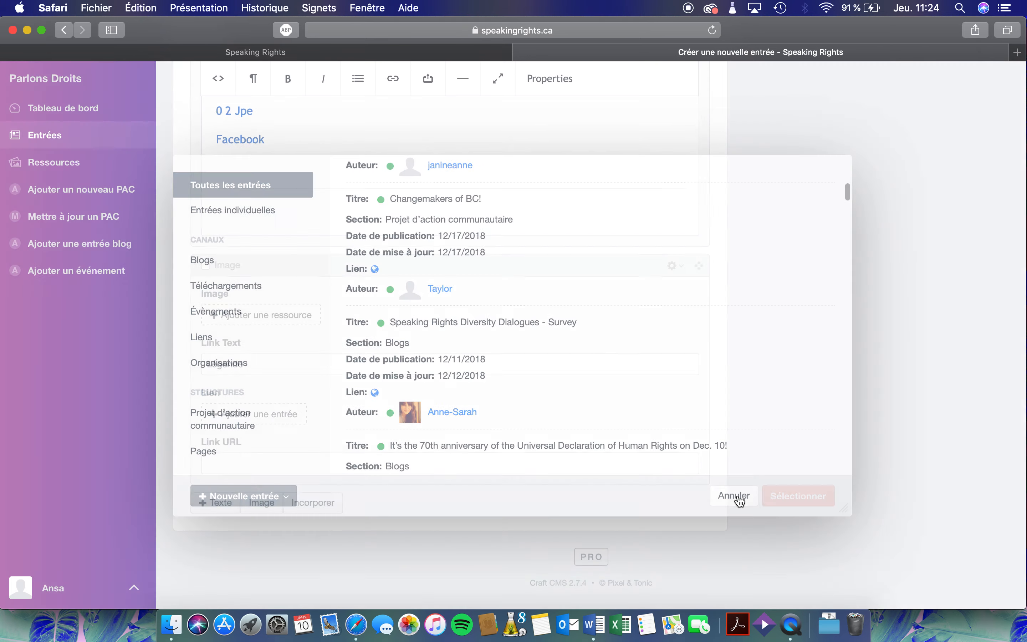
{"action": "left_click", "coordinate": [263, 460]}
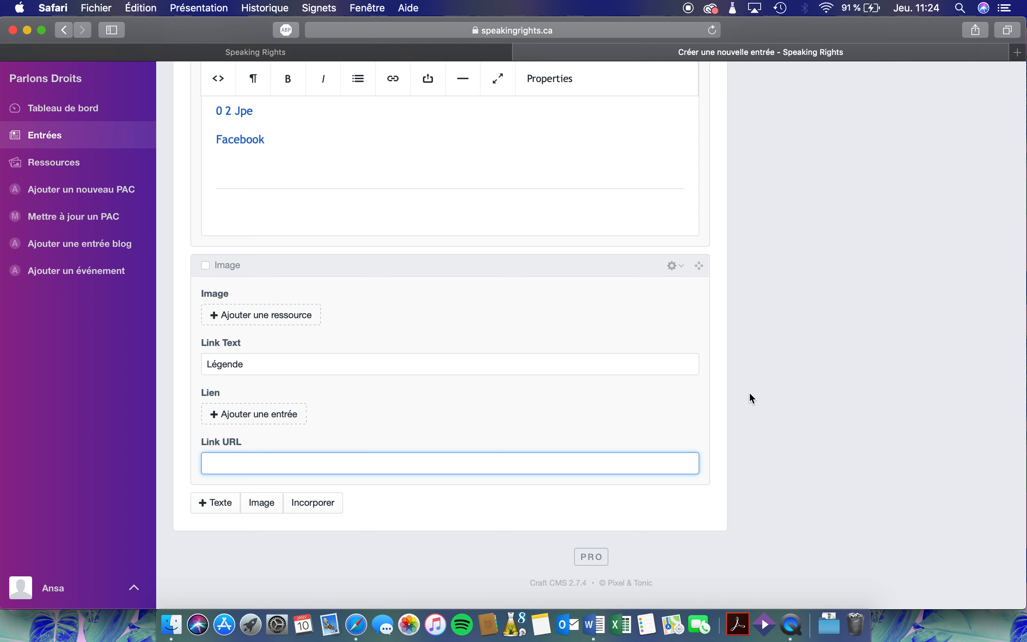
{"action": "type", "text": "www.facebook.com"}
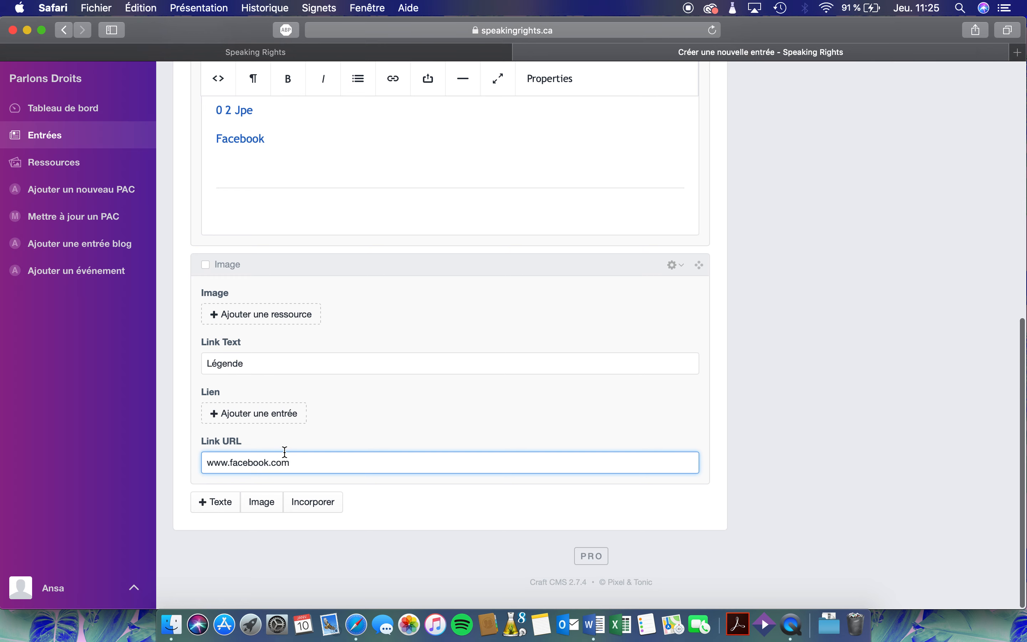
Add an embed (Incorporer) block below the image block and place the cursor in its text field
{"action": "left_click", "coordinate": [315, 503]}
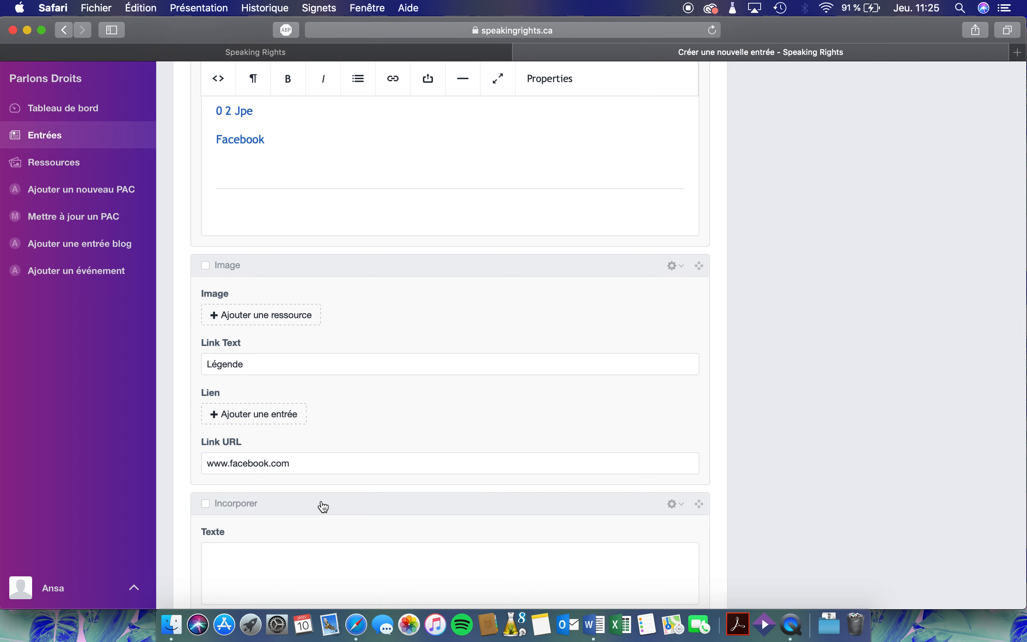
{"action": "left_click", "coordinate": [341, 442]}
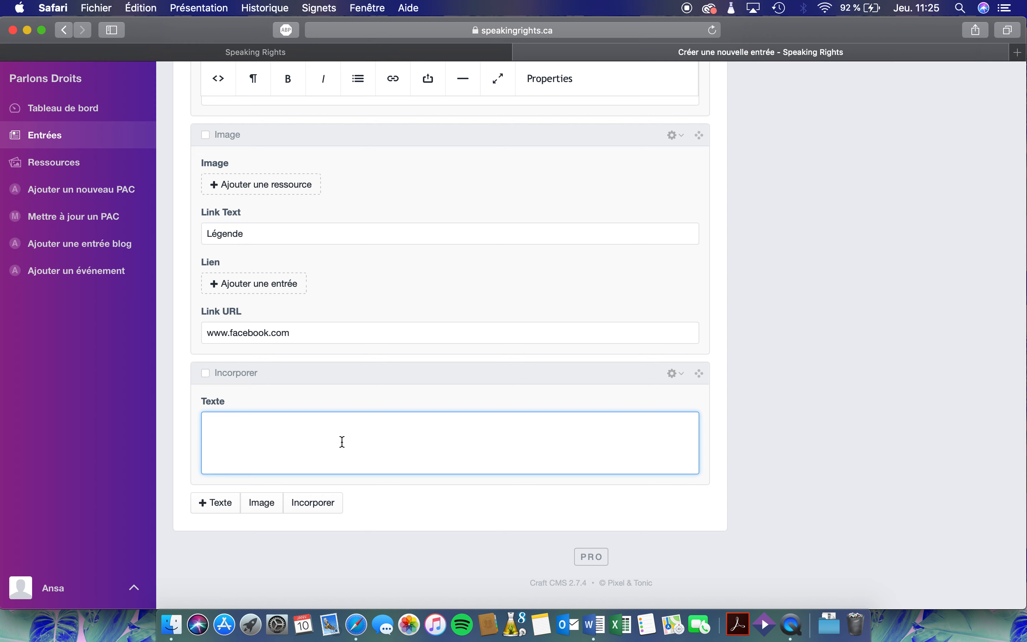
Open the live preview of the entry and compare the rendered page with the fields of the French body text
{"action": "scroll", "coordinate": [342, 442], "scroll_direction": "up", "scroll_amount": 10}
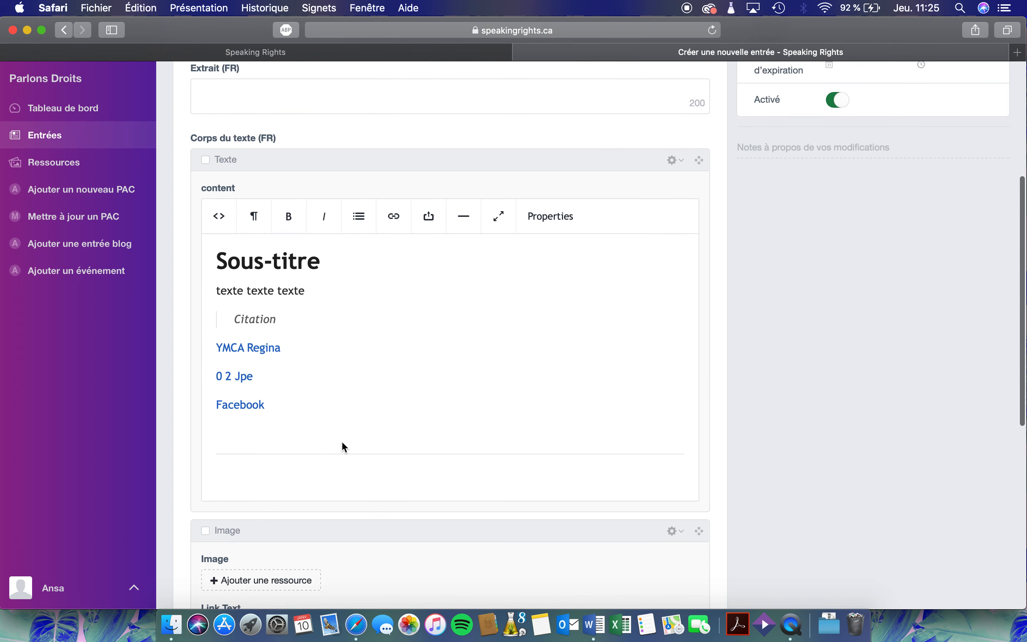
{"action": "scroll", "coordinate": [344, 446], "scroll_direction": "up", "scroll_amount": 2}
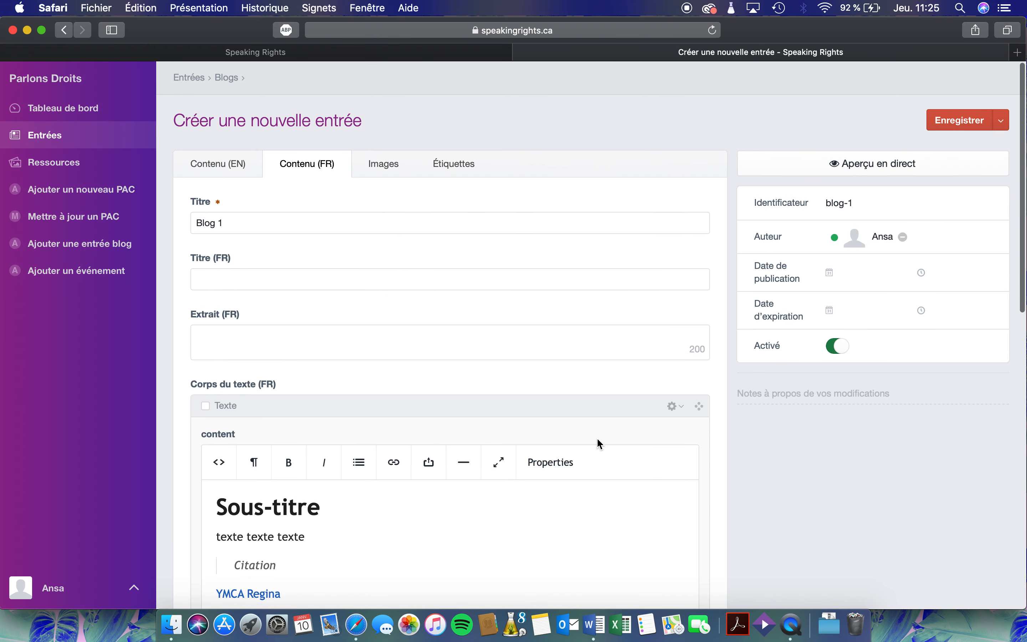
{"action": "scroll", "coordinate": [599, 427], "scroll_direction": "up", "scroll_amount": 2}
{"action": "left_click", "coordinate": [823, 174]}
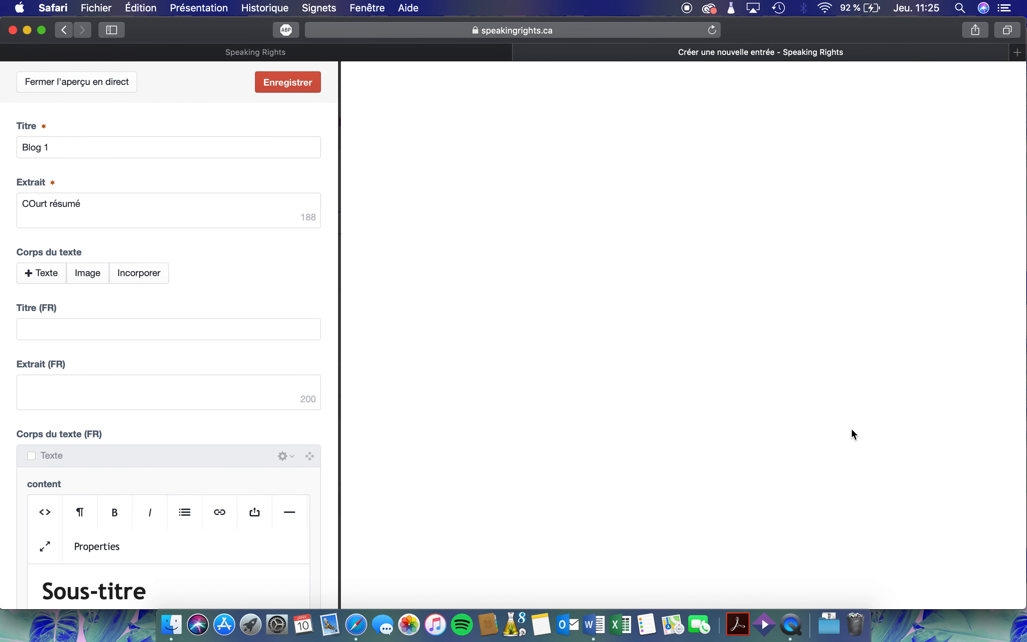
{"action": "scroll", "coordinate": [853, 430], "scroll_direction": "down", "scroll_amount": 1}
{"action": "scroll", "coordinate": [853, 434], "scroll_direction": "down", "scroll_amount": 3}
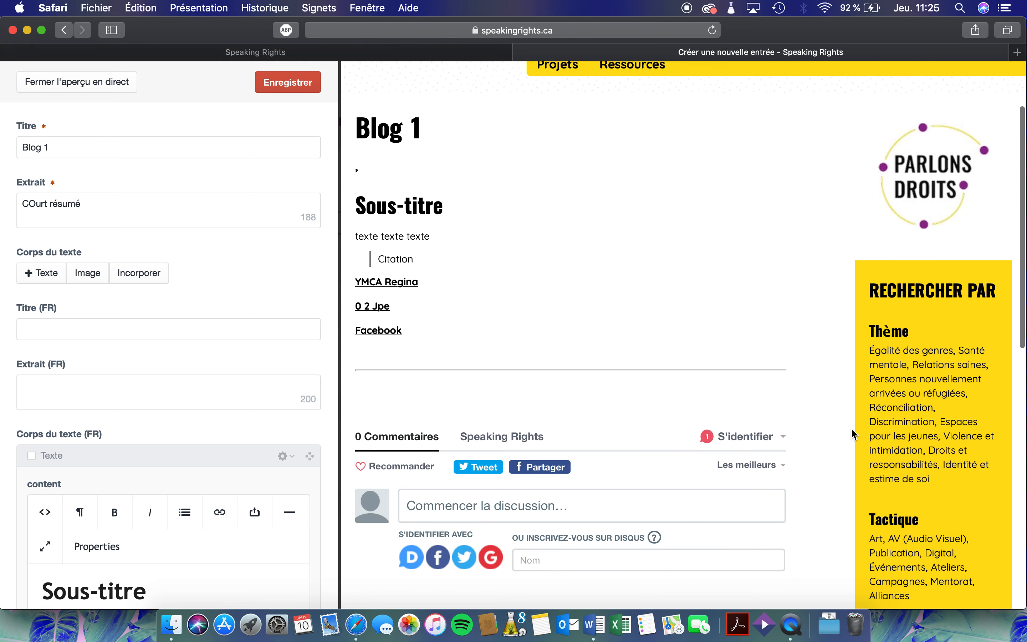
{"action": "scroll", "coordinate": [565, 394], "scroll_direction": "up", "scroll_amount": 3}
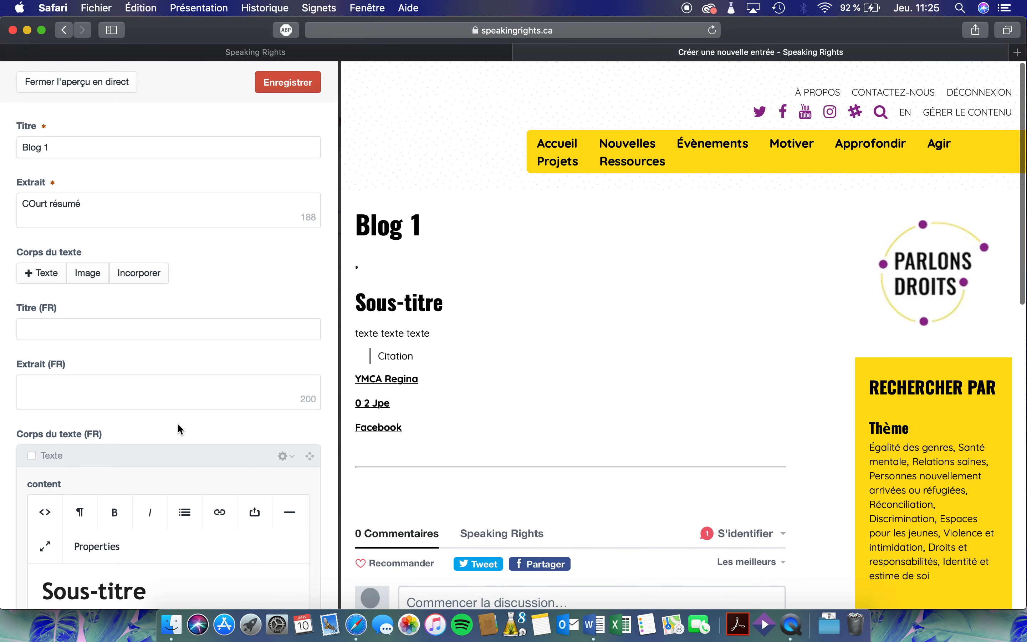
{"action": "scroll", "coordinate": [178, 416], "scroll_direction": "down", "scroll_amount": 8}
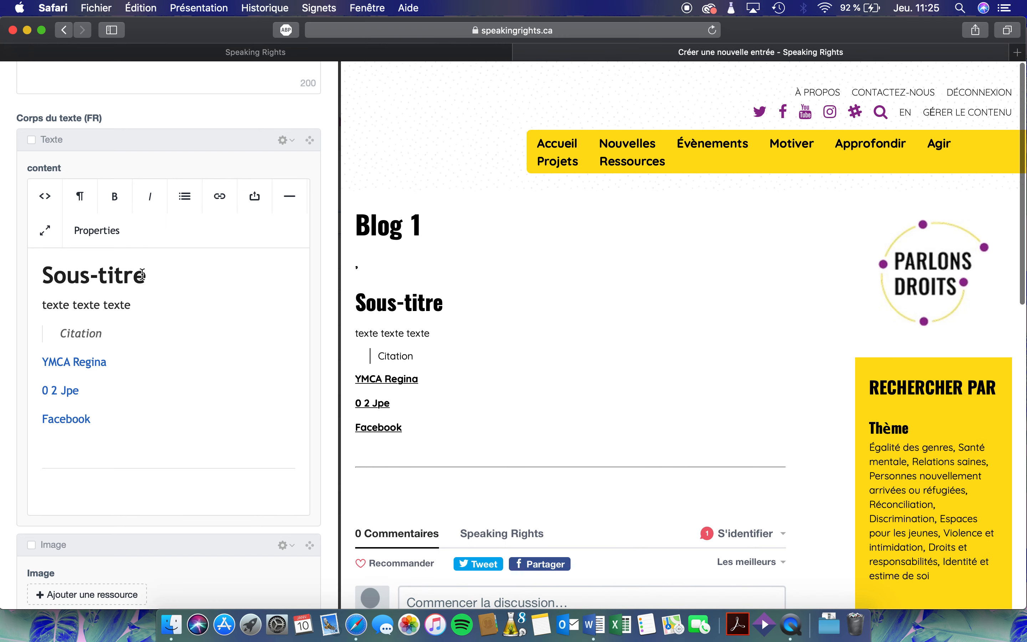
{"action": "scroll", "coordinate": [143, 272], "scroll_direction": "up", "scroll_amount": 8}
{"action": "scroll", "coordinate": [467, 384], "scroll_direction": "down", "scroll_amount": 5}
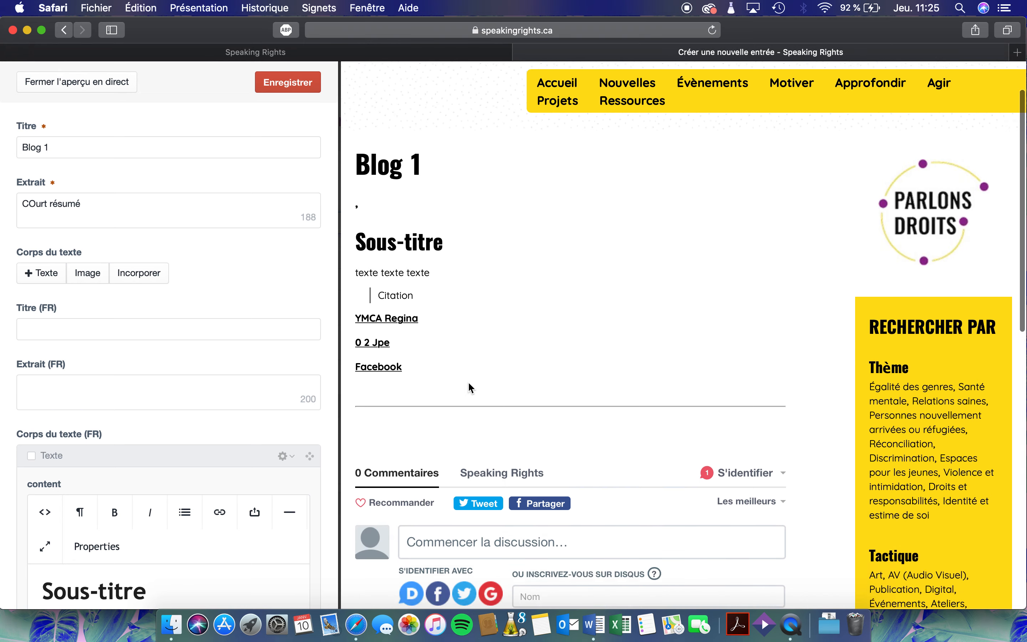
{"action": "scroll", "coordinate": [467, 381], "scroll_direction": "up", "scroll_amount": 5}
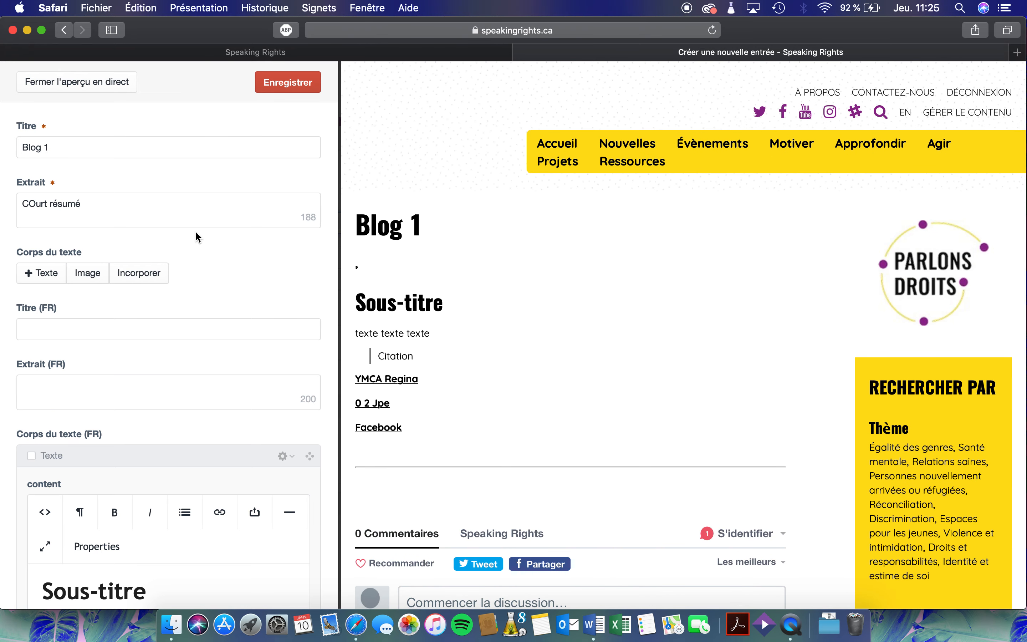
Close the live preview and switch off the entry's Activé setting
{"action": "left_click", "coordinate": [91, 81]}
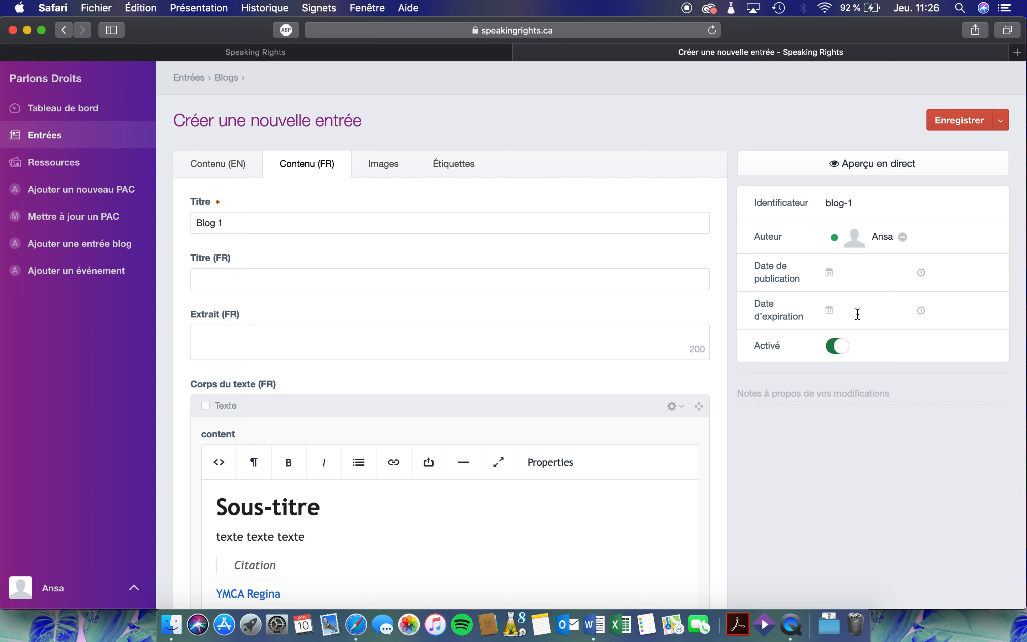
{"action": "left_click", "coordinate": [837, 350]}
{"action": "left_click", "coordinate": [837, 350]}
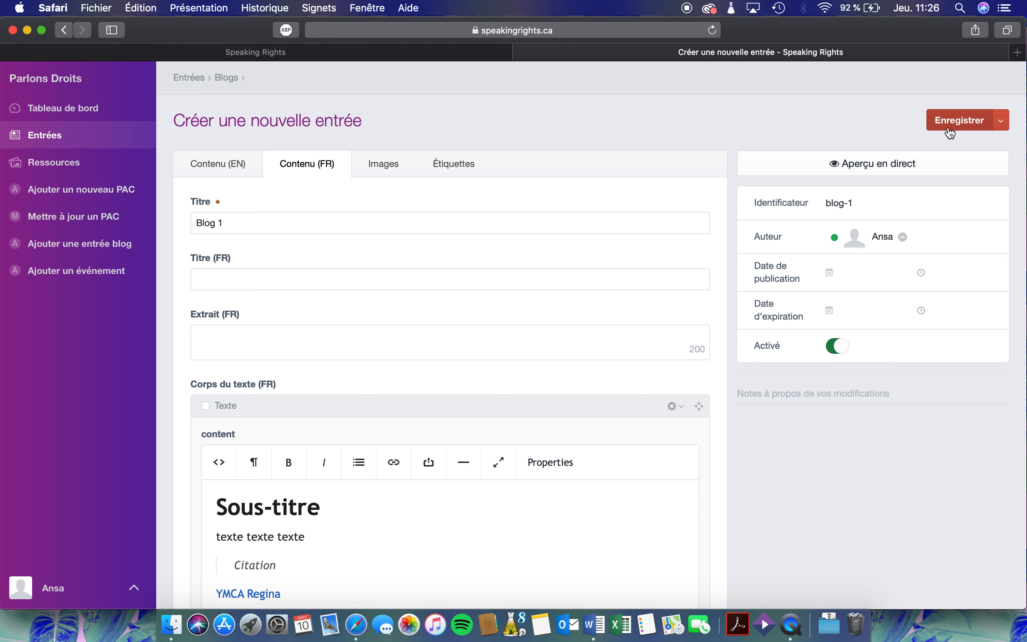
{"action": "left_click", "coordinate": [840, 346]}
{"action": "scroll", "coordinate": [552, 208], "scroll_direction": "up", "scroll_amount": 1}
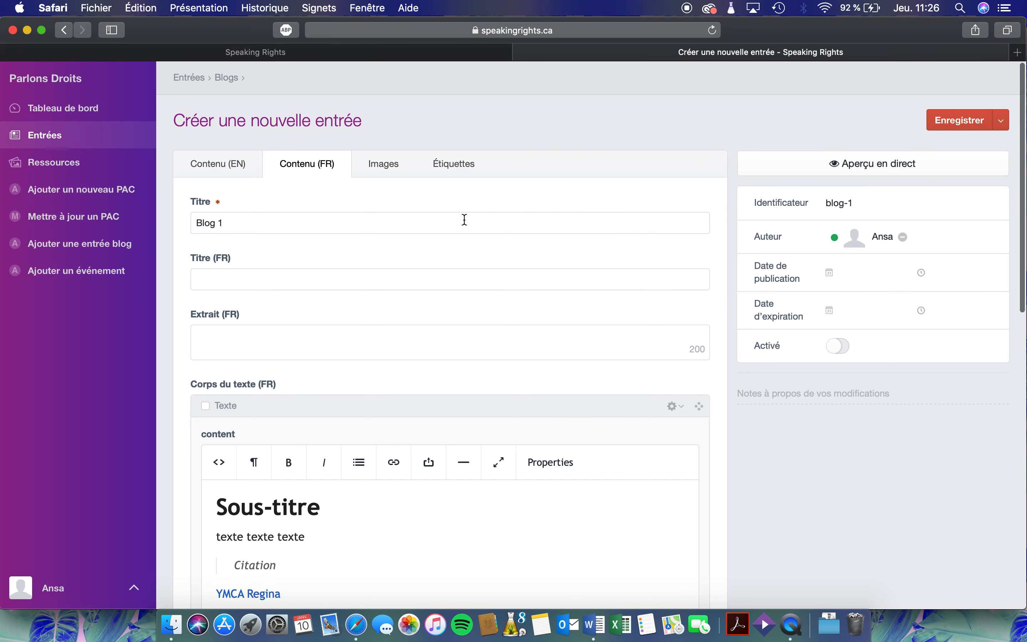
Open the entry's image settings and check how a preview image appears on the published Community Action Project National Training 2018 article
{"action": "left_click", "coordinate": [384, 164]}
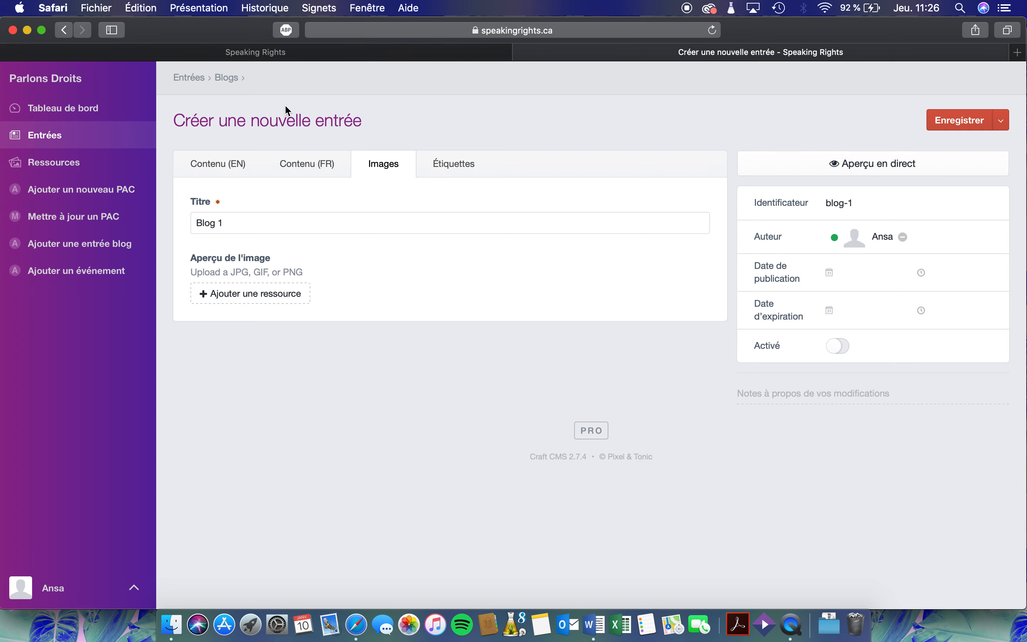
{"action": "left_click", "coordinate": [293, 52]}
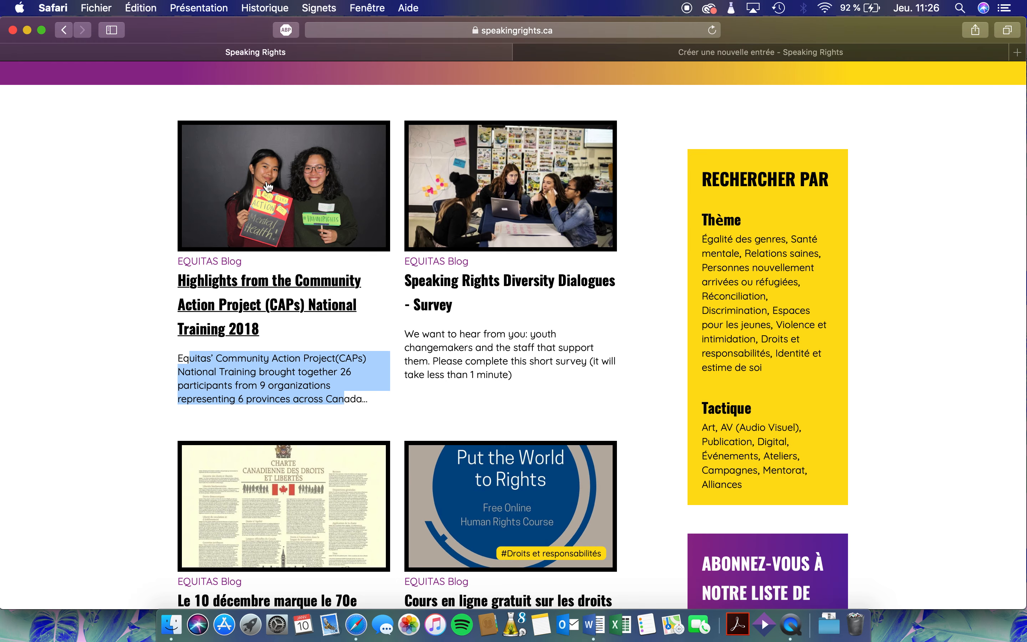
{"action": "left_click", "coordinate": [290, 184]}
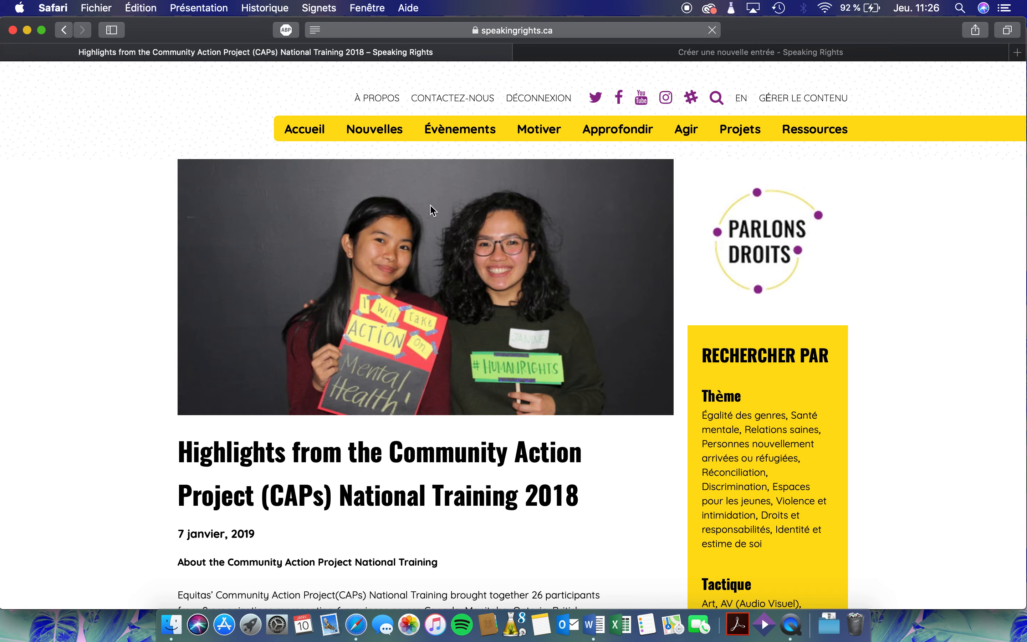
{"action": "left_click", "coordinate": [588, 52]}
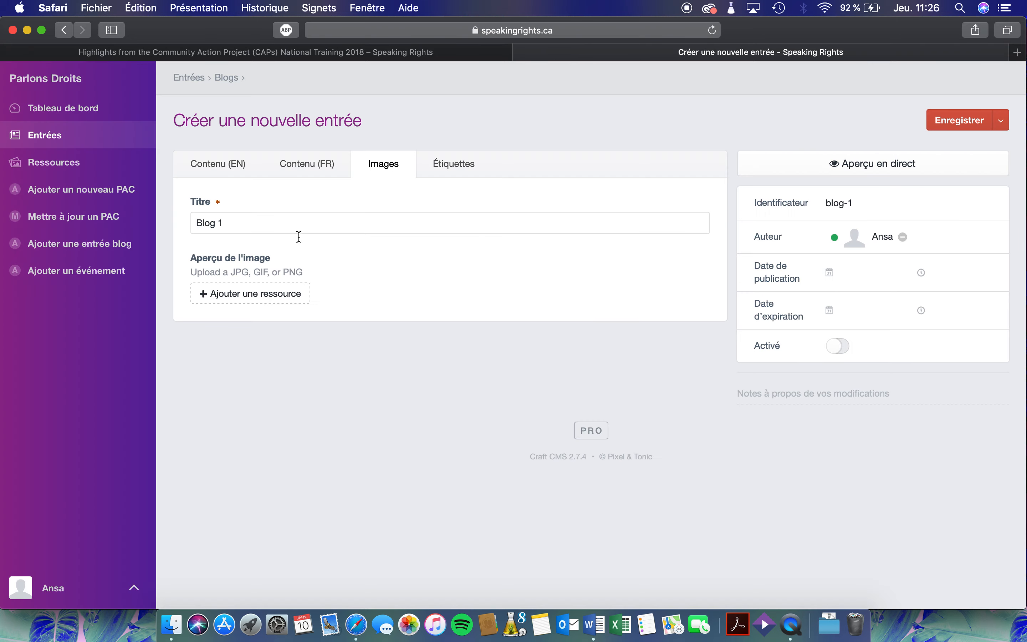
Browse the image assets available for Aperçu de l'image and close the chooser without selecting one
{"action": "left_click", "coordinate": [274, 292]}
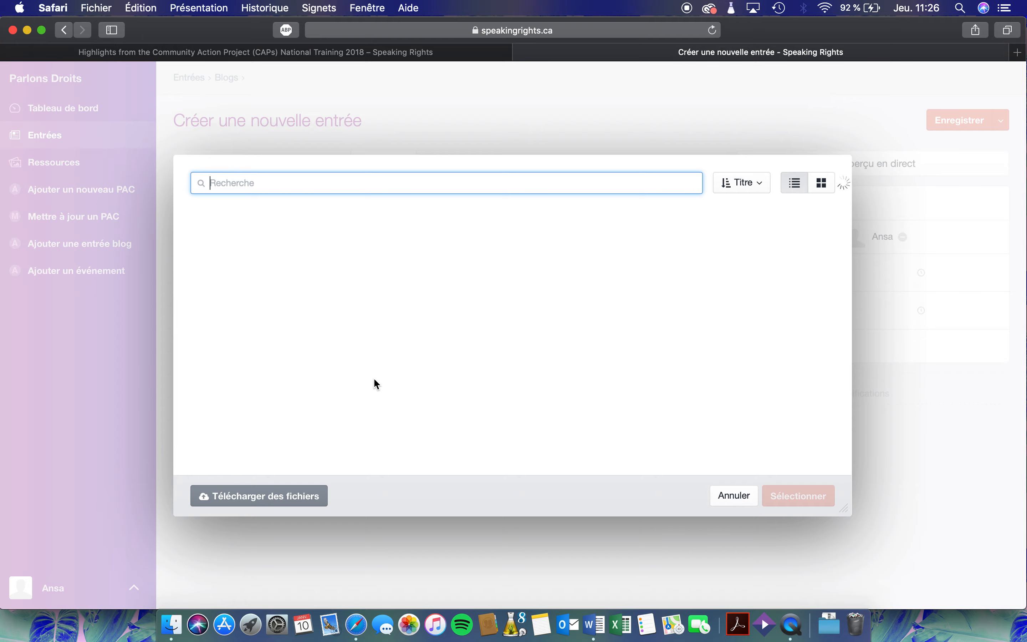
{"action": "scroll", "coordinate": [373, 377], "scroll_direction": "down", "scroll_amount": 5}
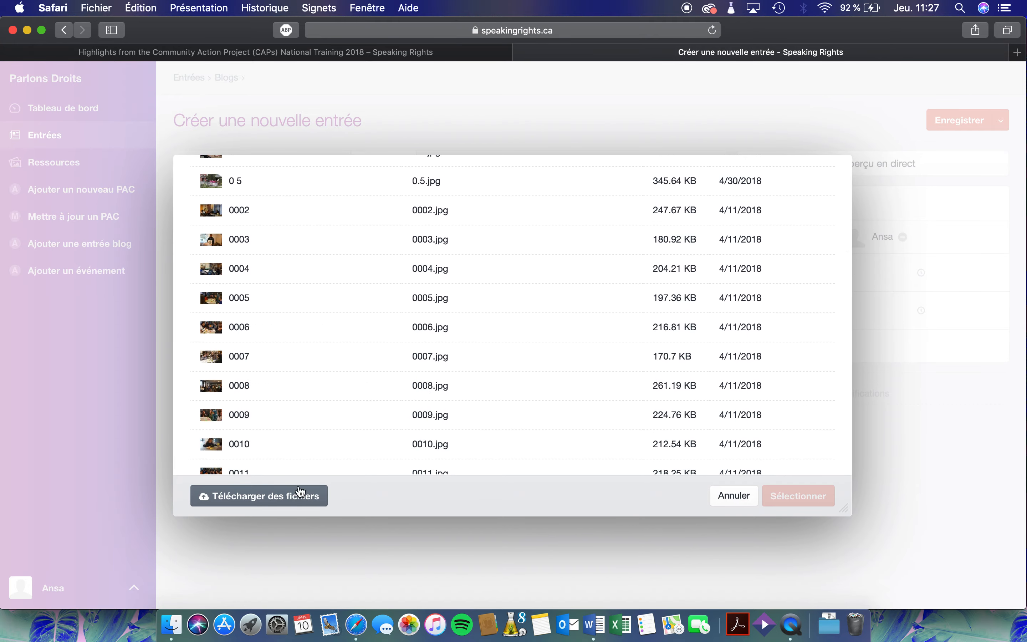
{"action": "scroll", "coordinate": [324, 385], "scroll_direction": "down", "scroll_amount": 4}
{"action": "left_click", "coordinate": [734, 497]}
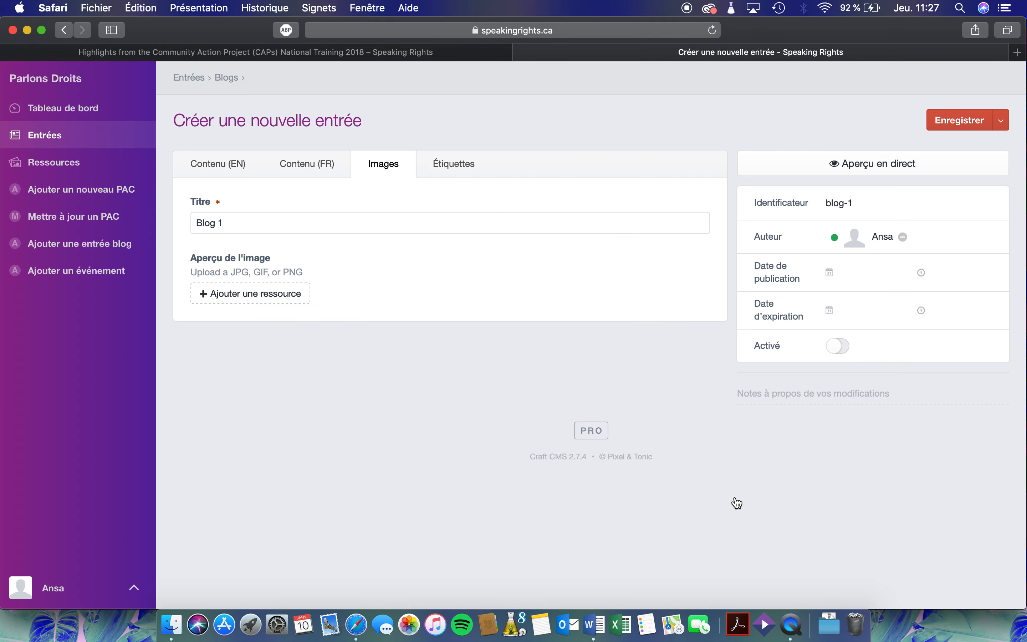
Open the entry's Étiquettes settings and examine the Thème and Tactique lists on the public website
{"action": "left_click", "coordinate": [461, 165]}
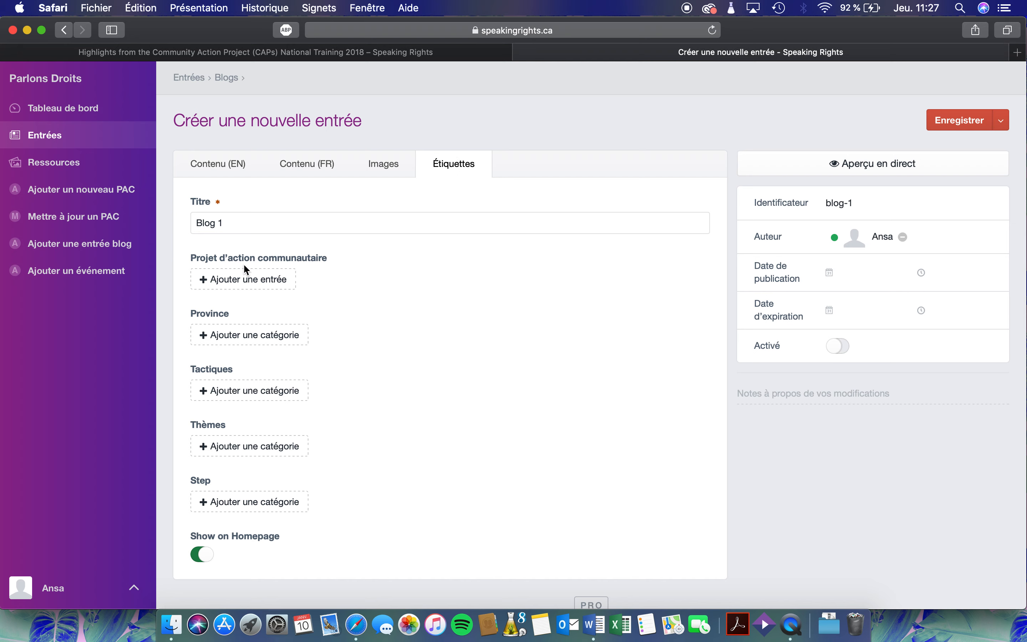
{"action": "left_click", "coordinate": [404, 55]}
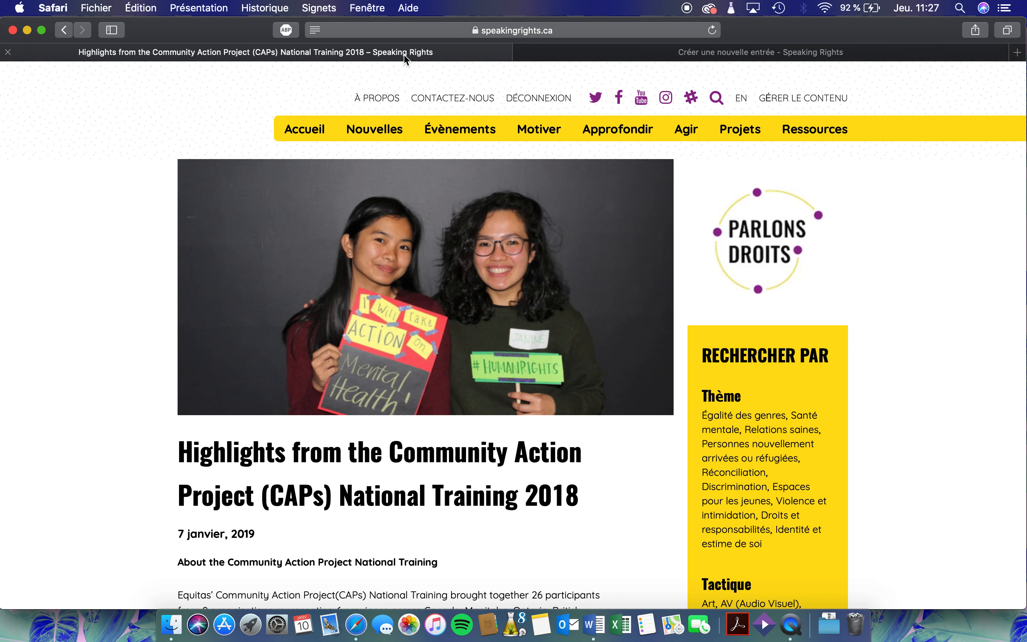
{"action": "scroll", "coordinate": [459, 327], "scroll_direction": "down", "scroll_amount": 1}
{"action": "scroll", "coordinate": [459, 327], "scroll_direction": "down", "scroll_amount": 2}
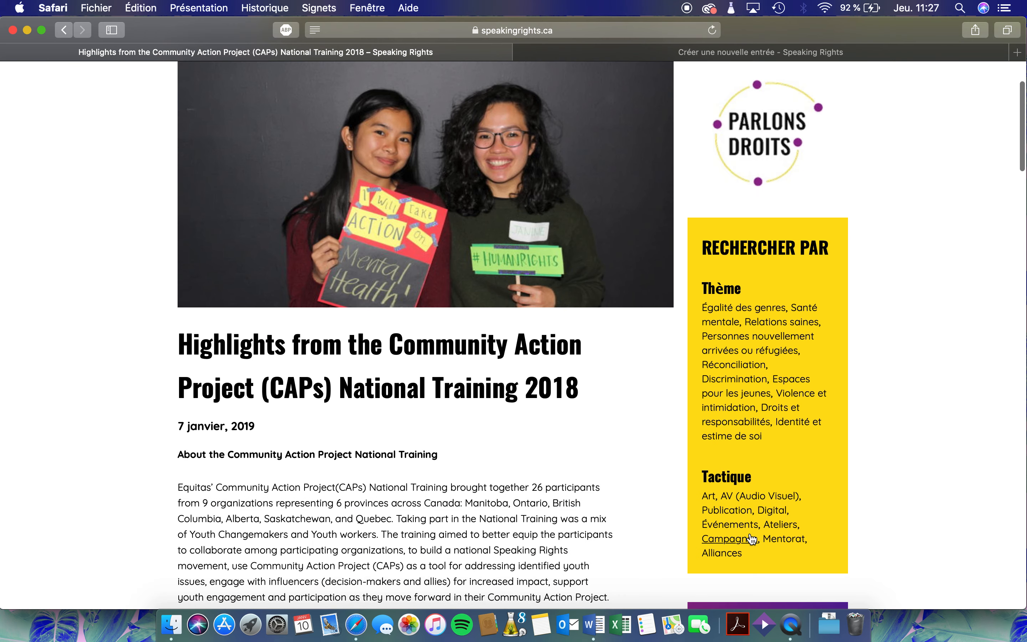
{"action": "scroll", "coordinate": [585, 469], "scroll_direction": "left", "scroll_amount": 2}
{"action": "scroll", "coordinate": [586, 469], "scroll_direction": "left", "scroll_amount": 3}
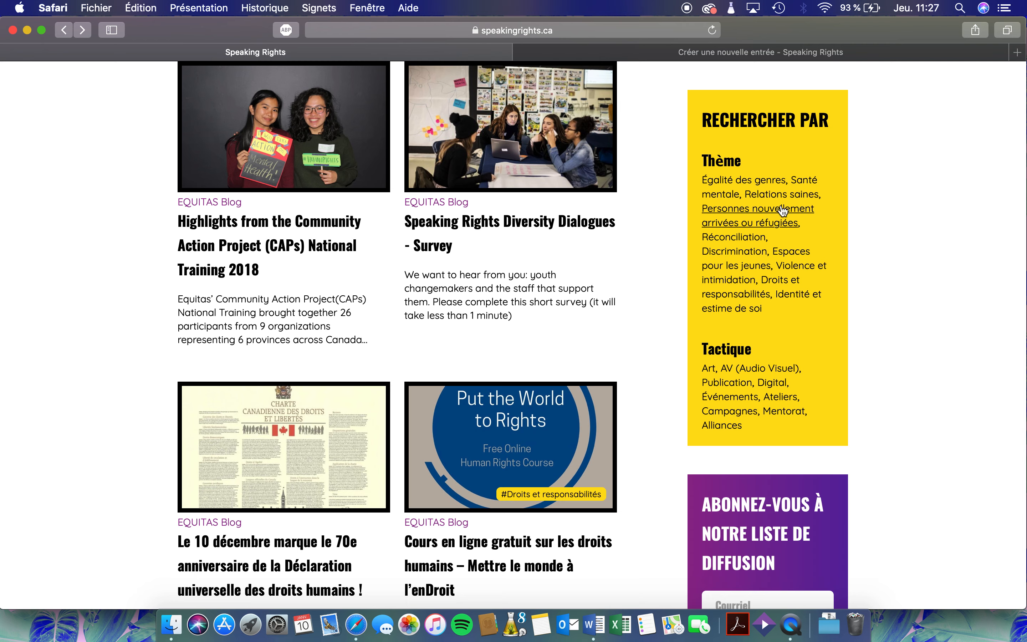
Filter the public site by the theme "Droits et responsabilités" and review its tagged projects and news articles
{"action": "left_click", "coordinate": [783, 280]}
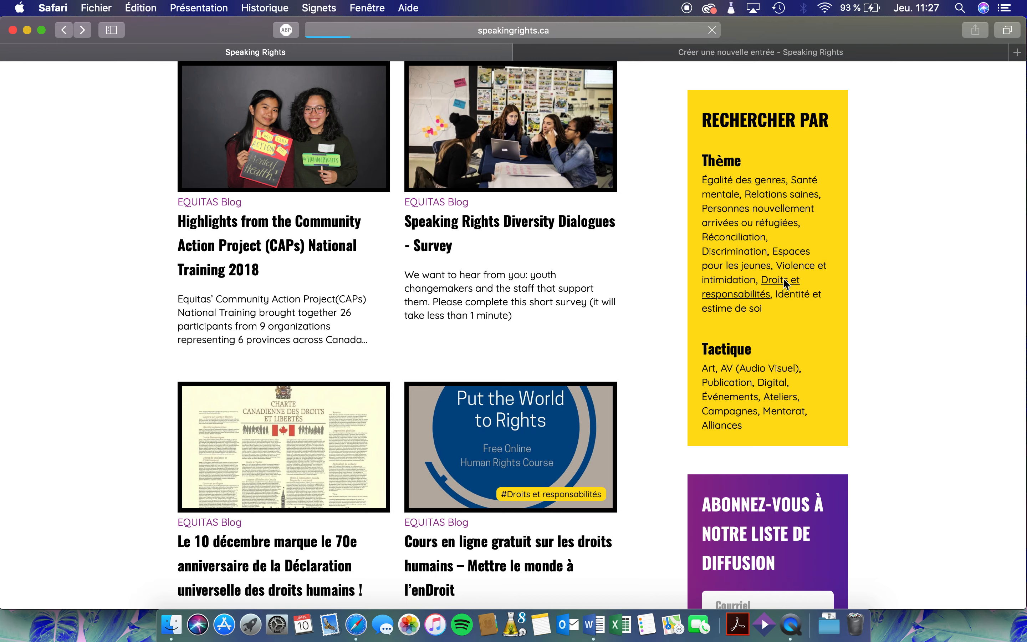
{"action": "scroll", "coordinate": [568, 386], "scroll_direction": "down", "scroll_amount": 10}
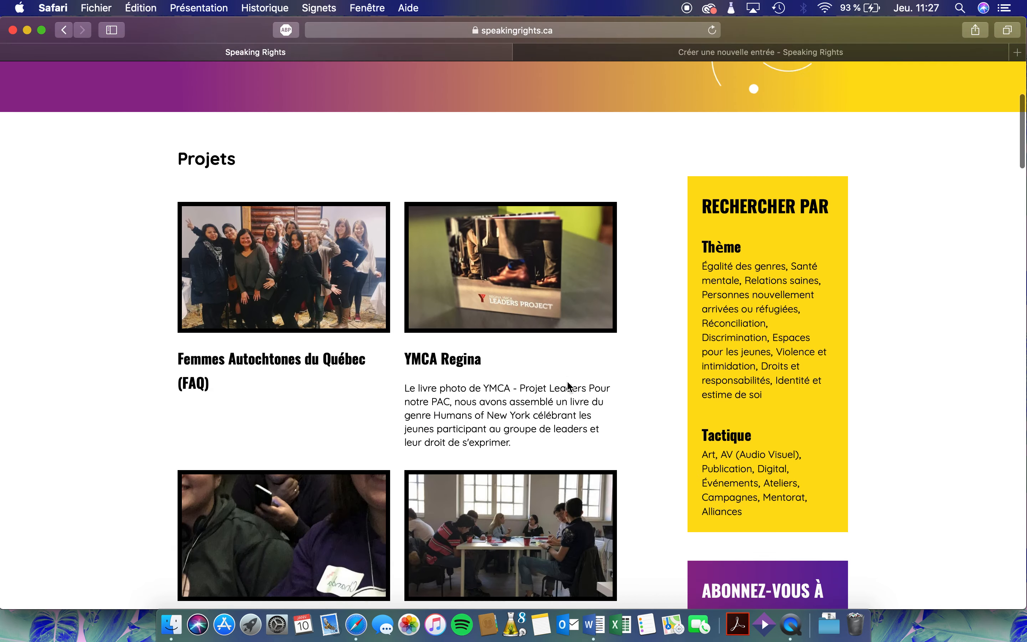
{"action": "scroll", "coordinate": [566, 381], "scroll_direction": "down", "scroll_amount": 4}
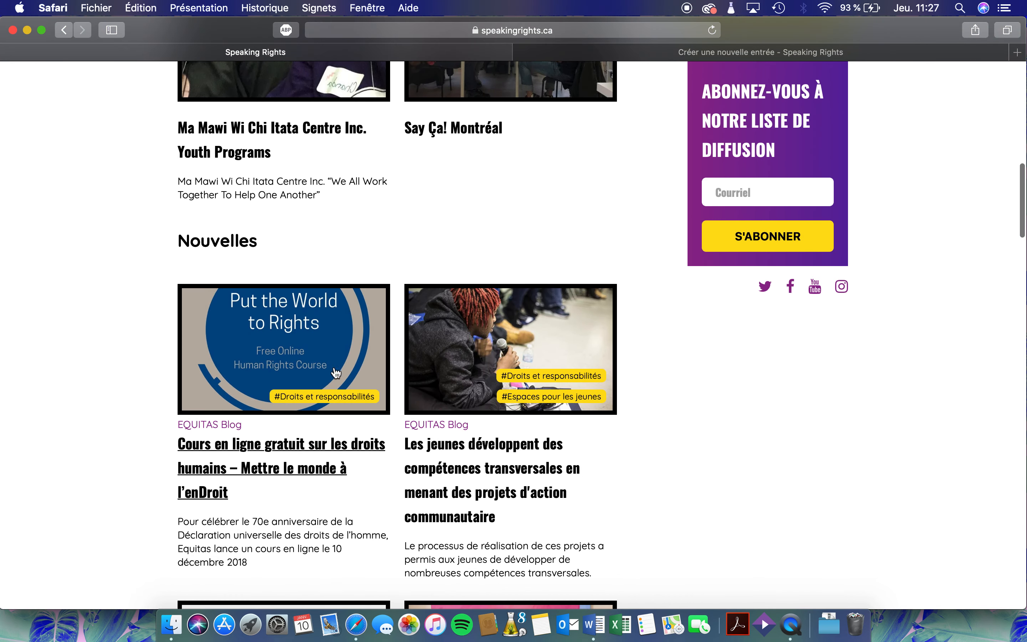
{"action": "scroll", "coordinate": [344, 354], "scroll_direction": "down", "scroll_amount": 20}
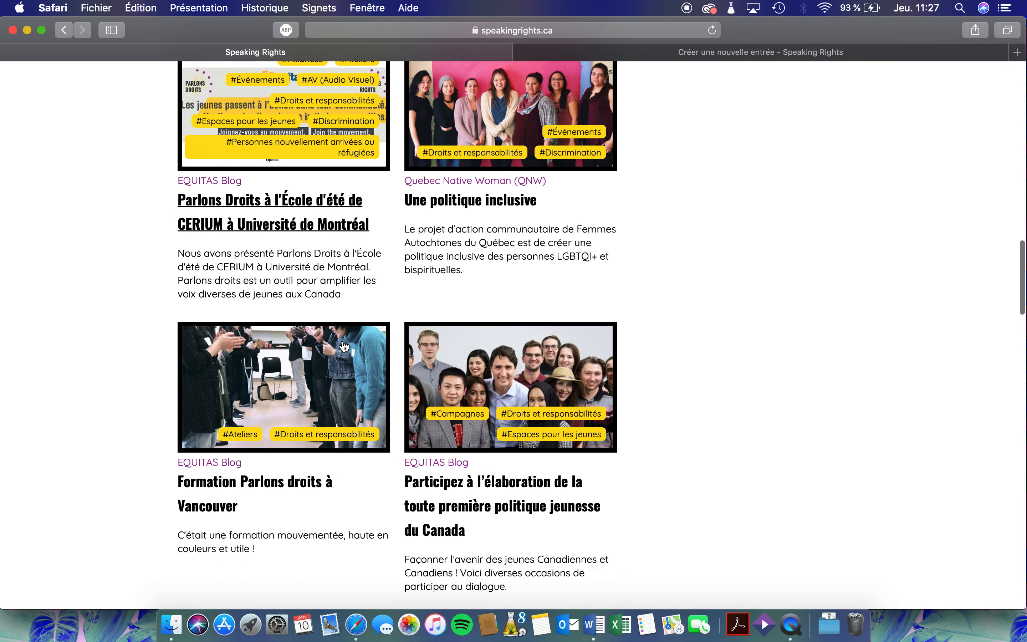
{"action": "scroll", "coordinate": [342, 344], "scroll_direction": "up", "scroll_amount": 7}
{"action": "scroll", "coordinate": [342, 342], "scroll_direction": "up", "scroll_amount": 20}
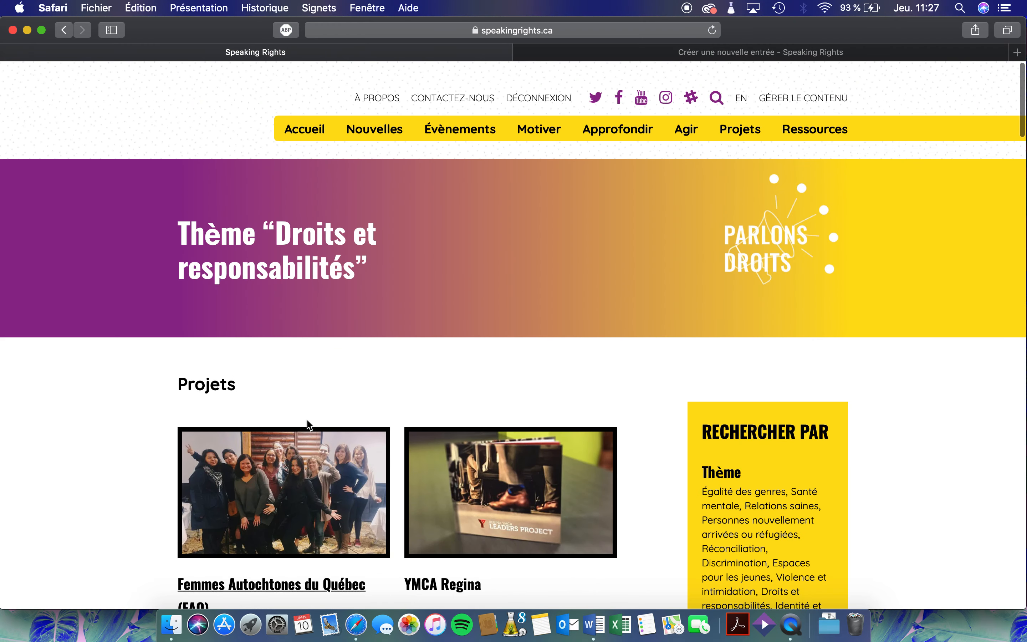
Return to the new blog entry and assign YMCA Regina as its Projet d'action communautaire
{"action": "left_click", "coordinate": [593, 52]}
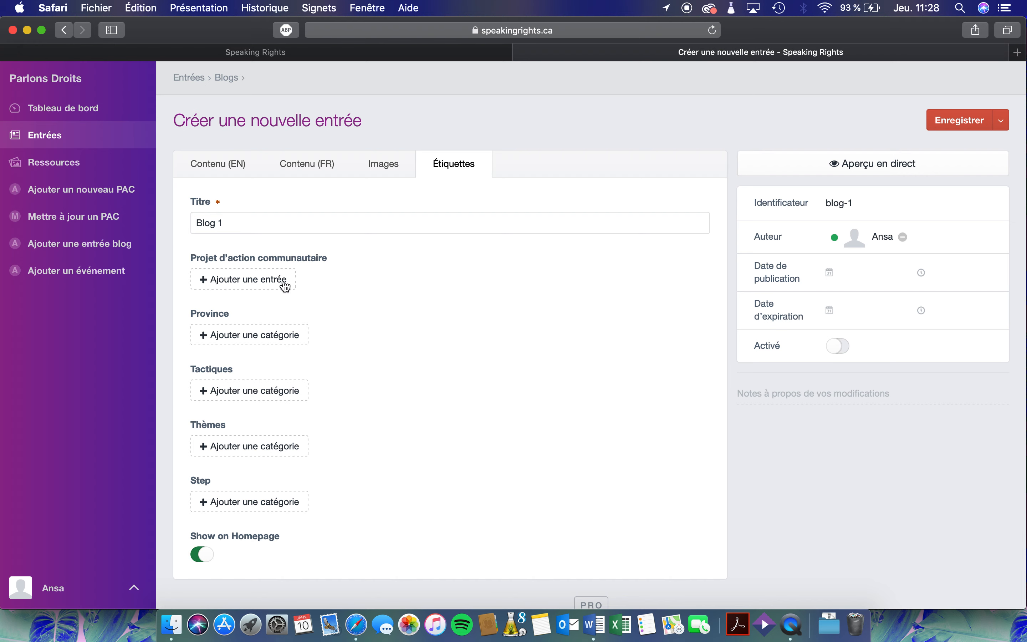
{"action": "left_click", "coordinate": [284, 284]}
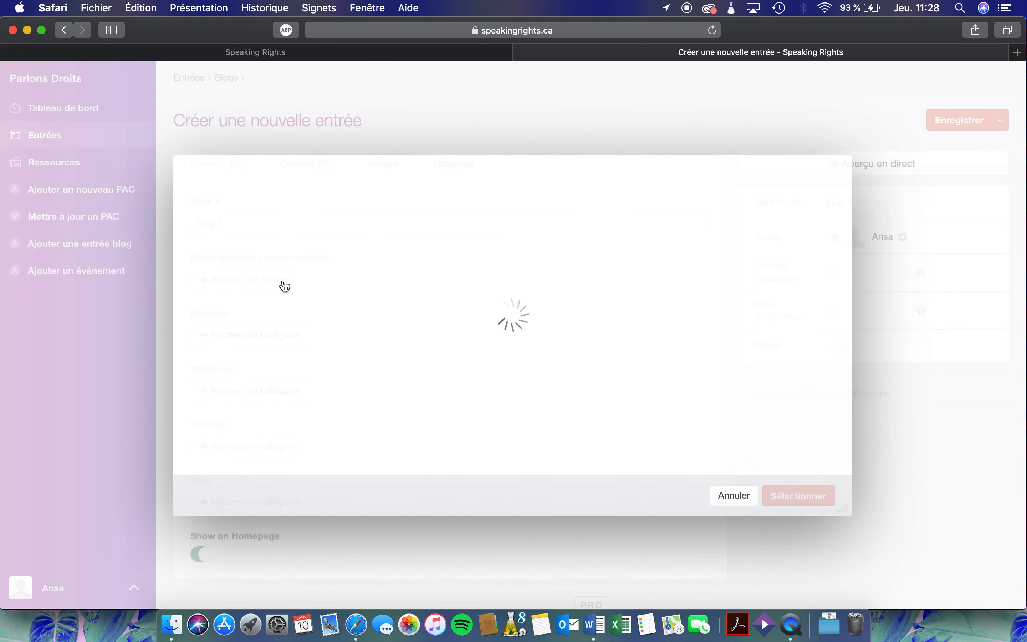
{"action": "scroll", "coordinate": [458, 374], "scroll_direction": "down", "scroll_amount": 6}
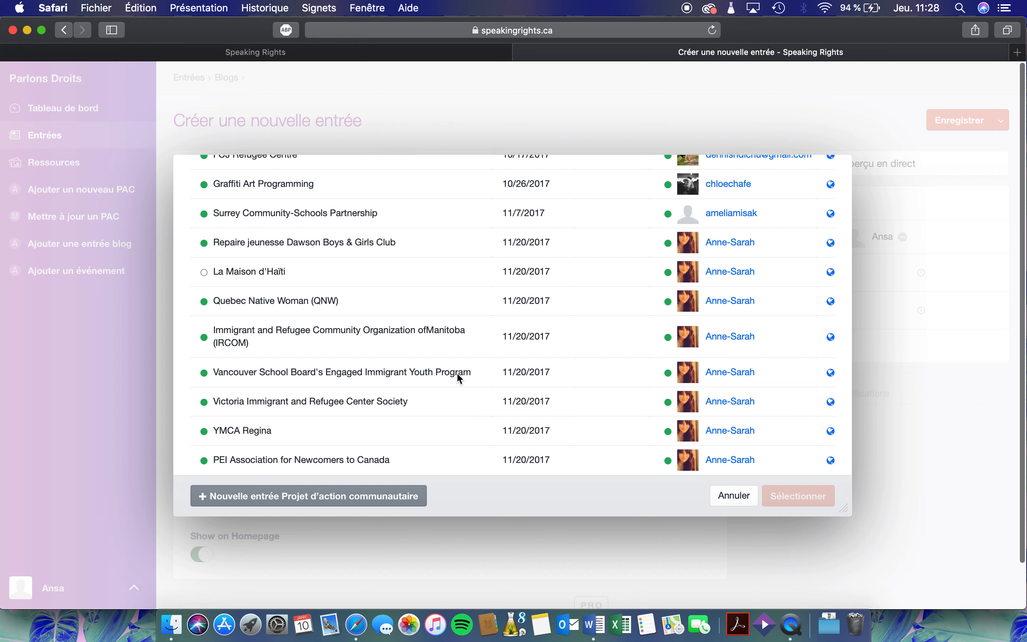
{"action": "scroll", "coordinate": [457, 372], "scroll_direction": "down", "scroll_amount": 2}
{"action": "left_click", "coordinate": [348, 403]}
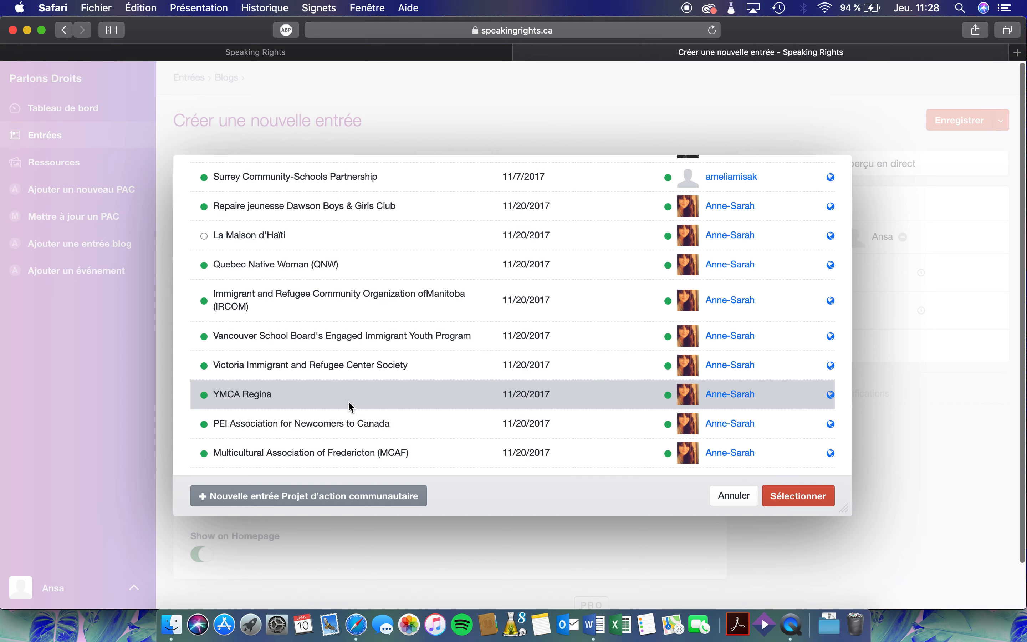
{"action": "left_click", "coordinate": [799, 501]}
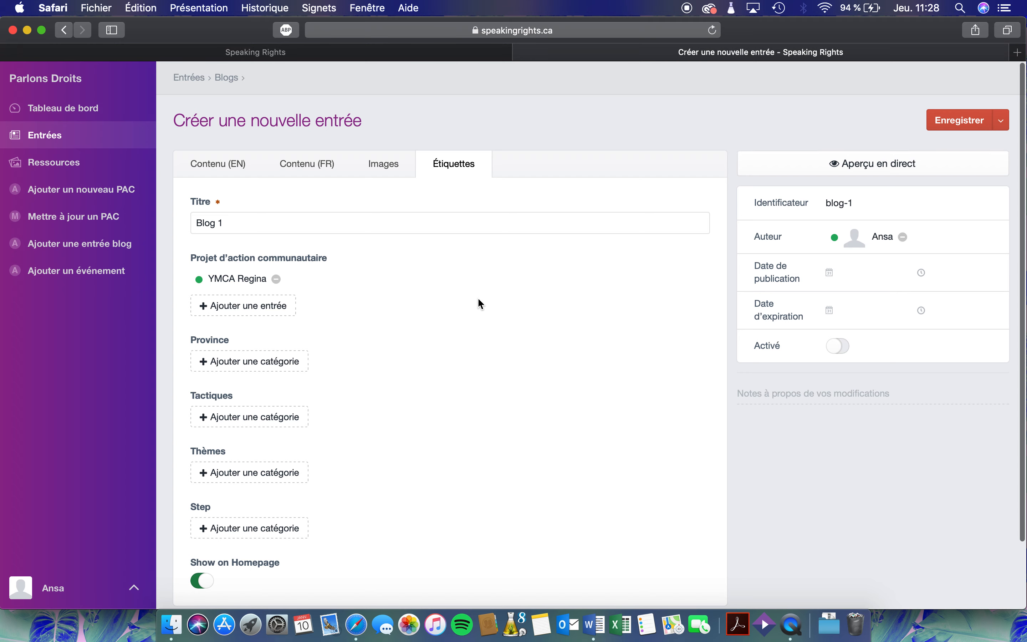
Assign Quebec as the entry's Province category
{"action": "left_click", "coordinate": [285, 361]}
{"action": "scroll", "coordinate": [283, 346], "scroll_direction": "down", "scroll_amount": 2}
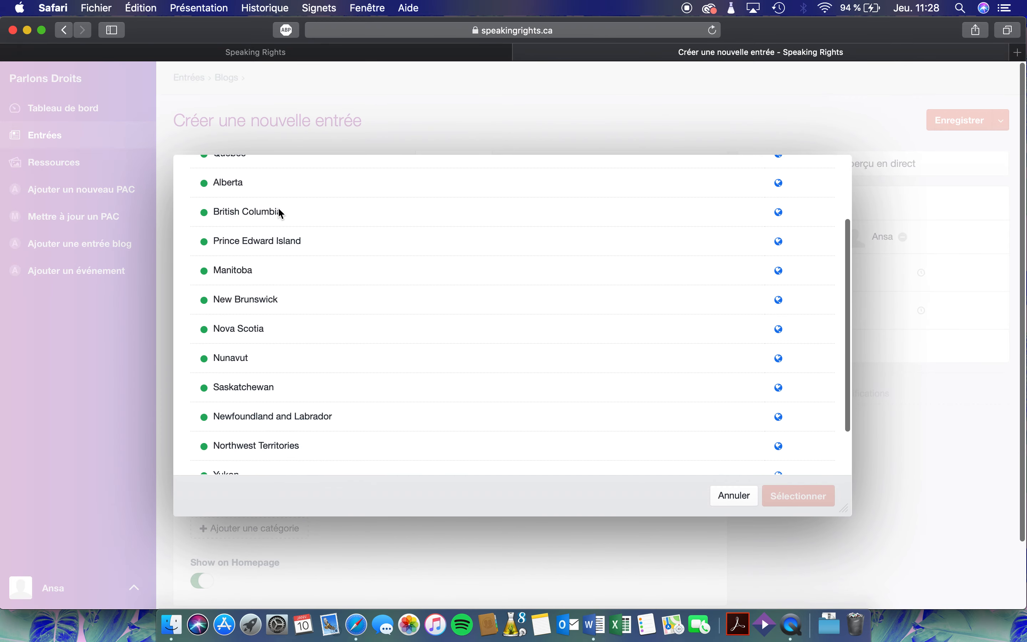
{"action": "scroll", "coordinate": [280, 208], "scroll_direction": "up", "scroll_amount": 3}
{"action": "left_click", "coordinate": [286, 222]}
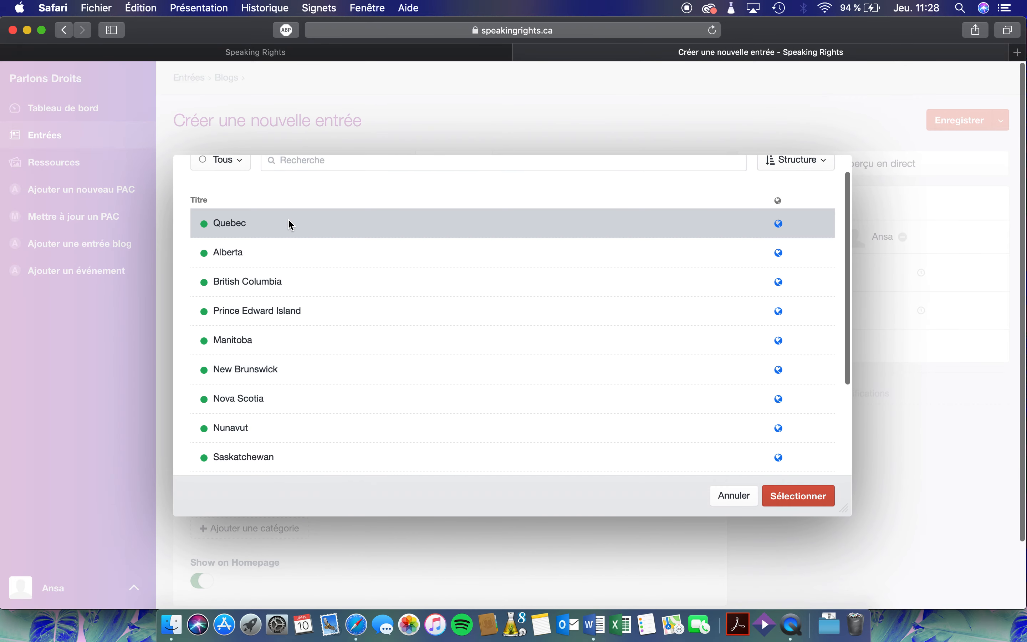
{"action": "left_click", "coordinate": [806, 497]}
{"action": "scroll", "coordinate": [261, 445], "scroll_direction": "down", "scroll_amount": 2}
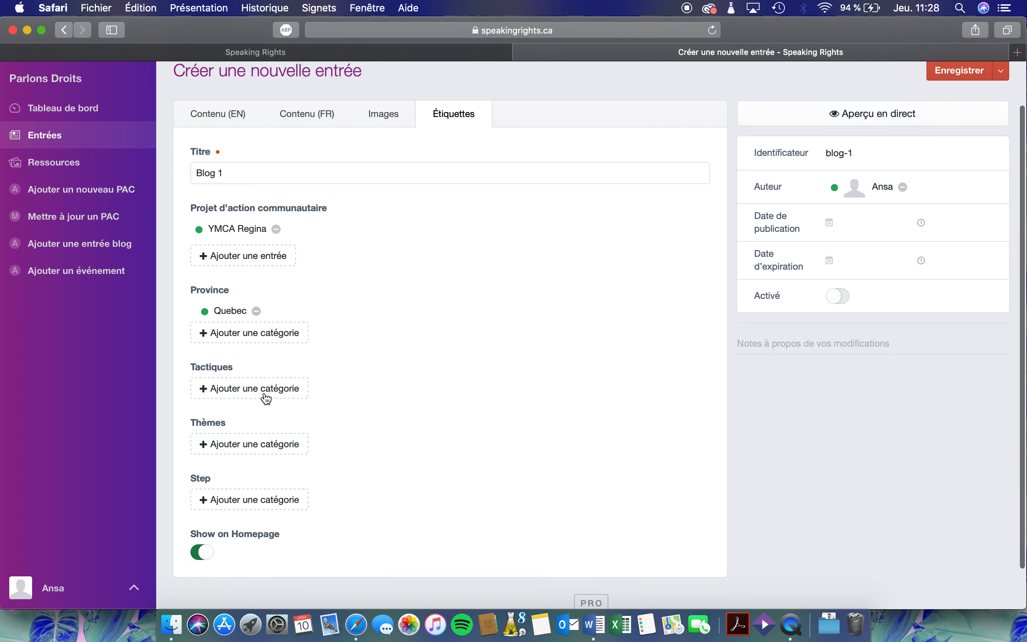
Open the public site's Agir page and examine the tactic descriptions from Arts to Alliances, highlighting the Arts and Ateliers lines
{"action": "left_click", "coordinate": [338, 52]}
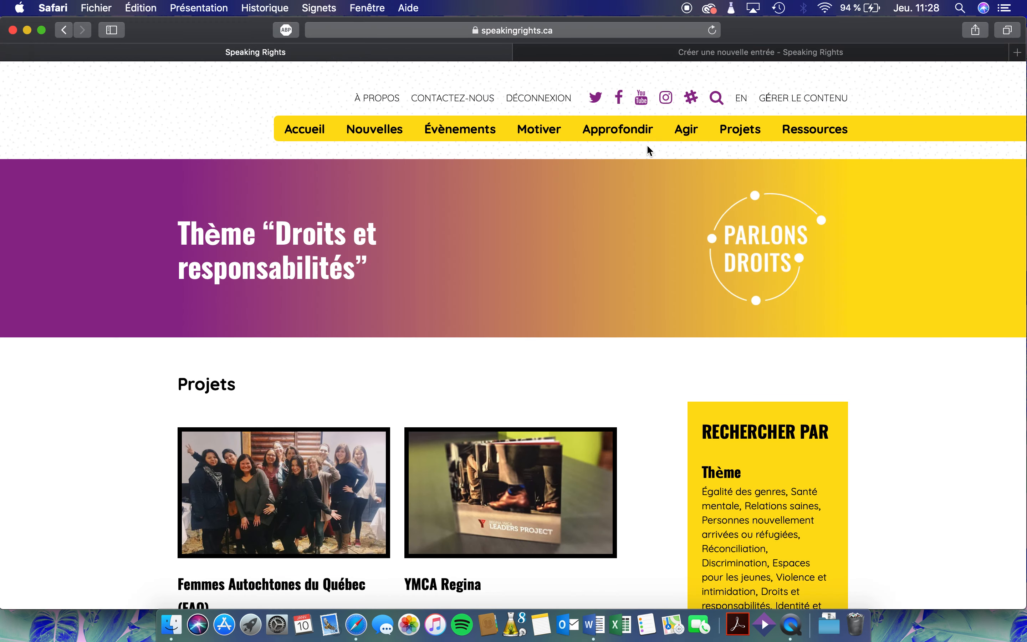
{"action": "left_click", "coordinate": [686, 130]}
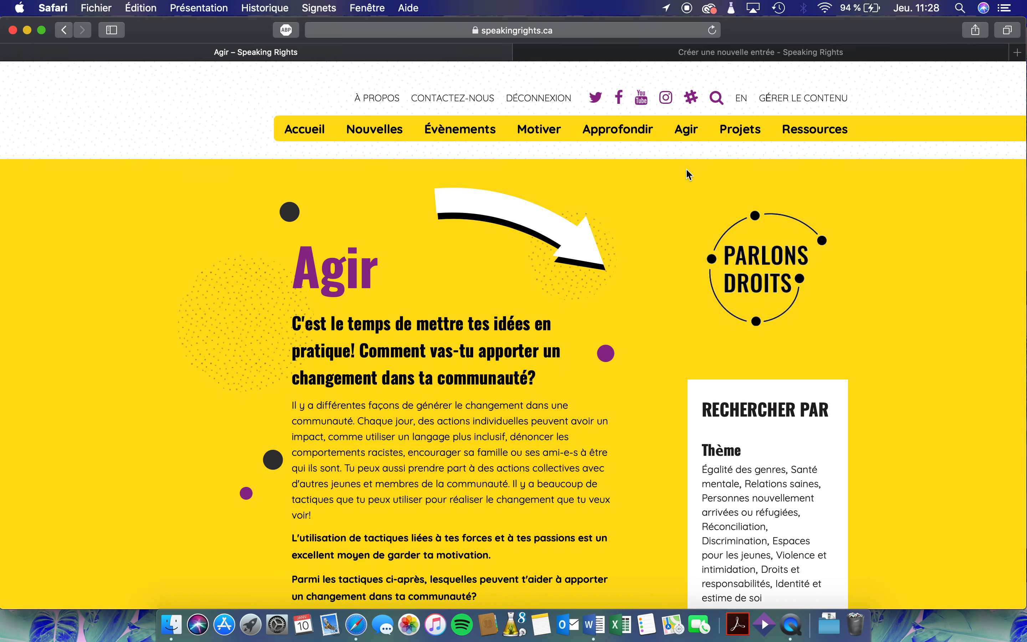
{"action": "scroll", "coordinate": [552, 382], "scroll_direction": "down", "scroll_amount": 10}
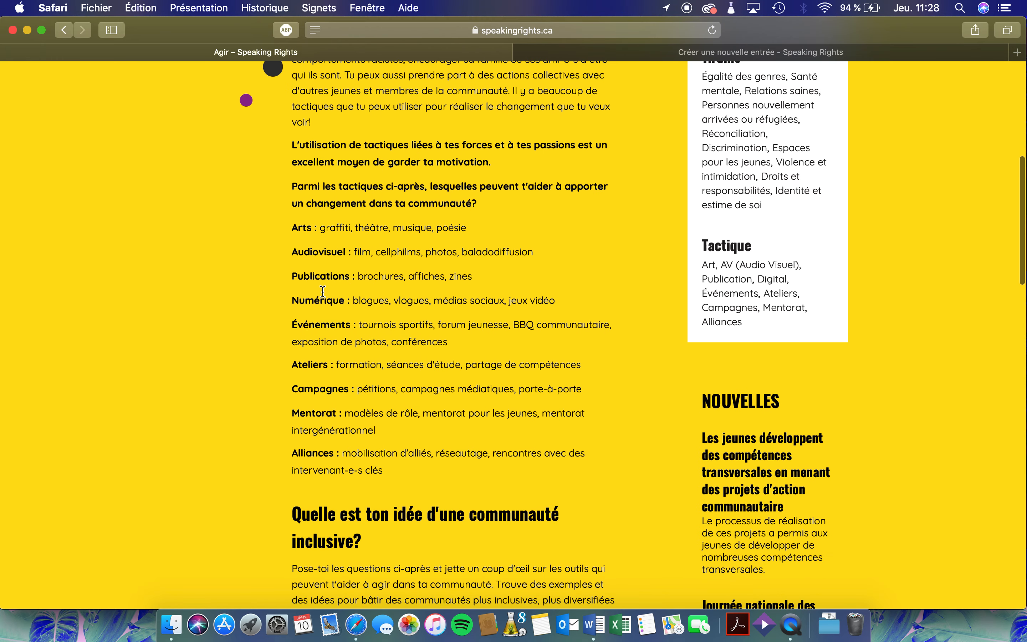
{"action": "left_click_drag", "start_coordinate": [291, 226], "coordinate": [448, 474]}
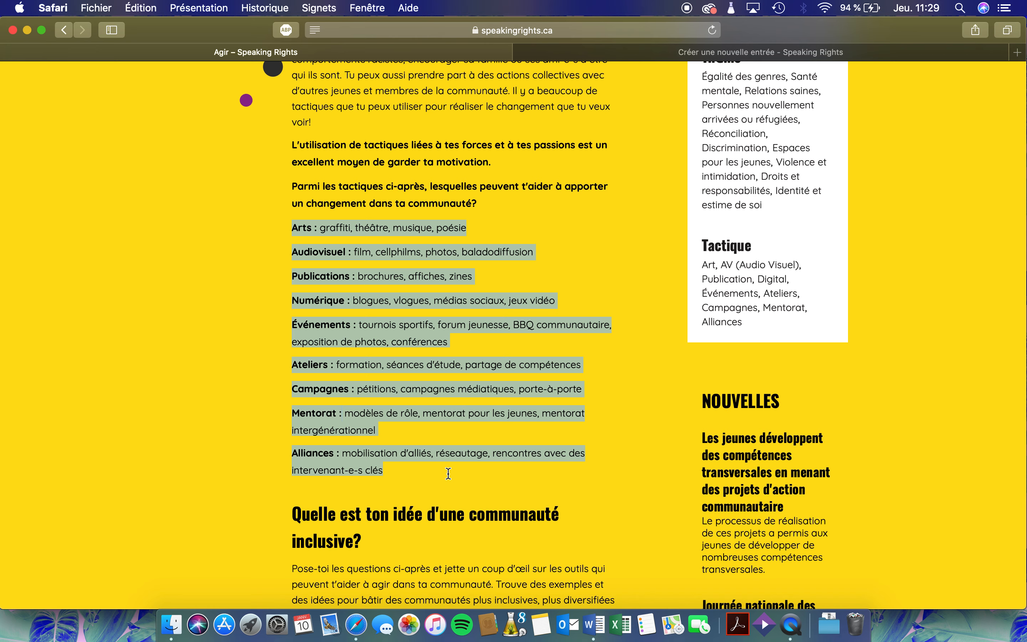
{"action": "left_click", "coordinate": [448, 473]}
{"action": "left_click_drag", "start_coordinate": [292, 228], "coordinate": [475, 230]}
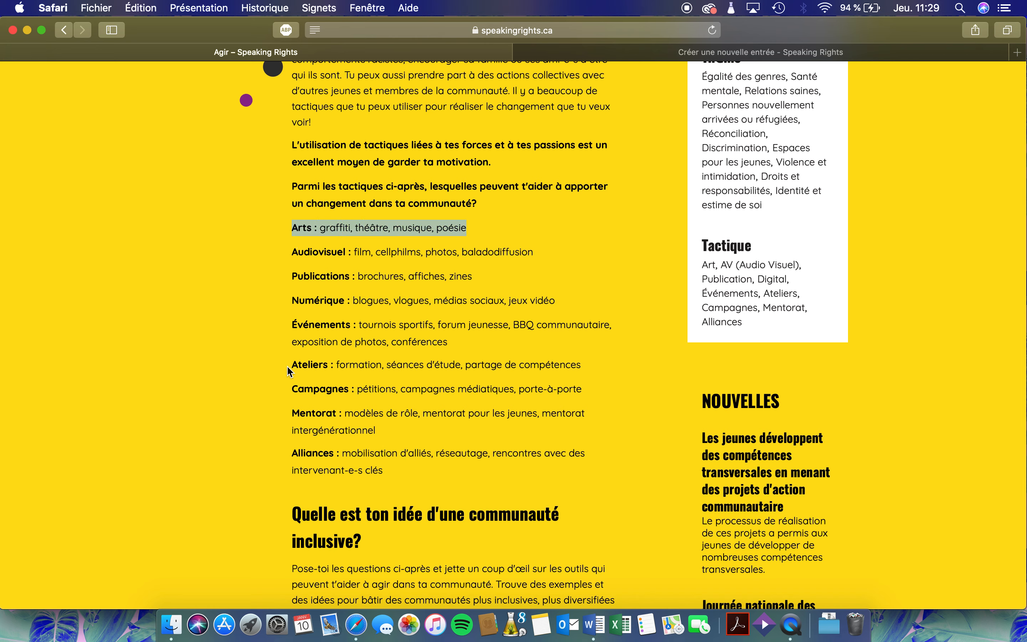
{"action": "left_click_drag", "start_coordinate": [291, 366], "coordinate": [569, 364]}
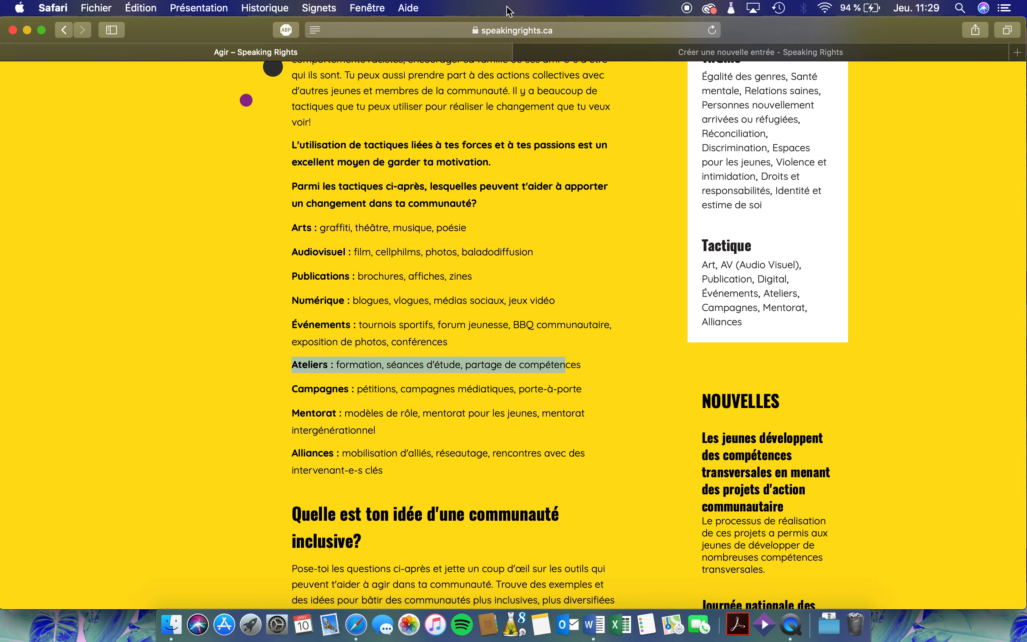
Return to the new blog entry and assign Campaigns as its Tactiques category
{"action": "left_click", "coordinate": [603, 57]}
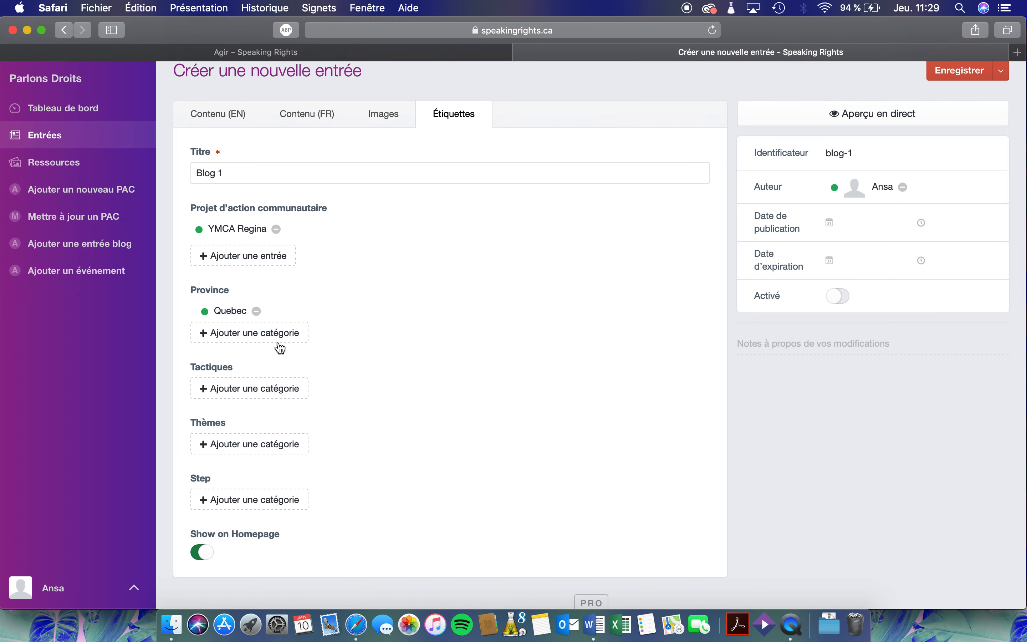
{"action": "left_click", "coordinate": [285, 389]}
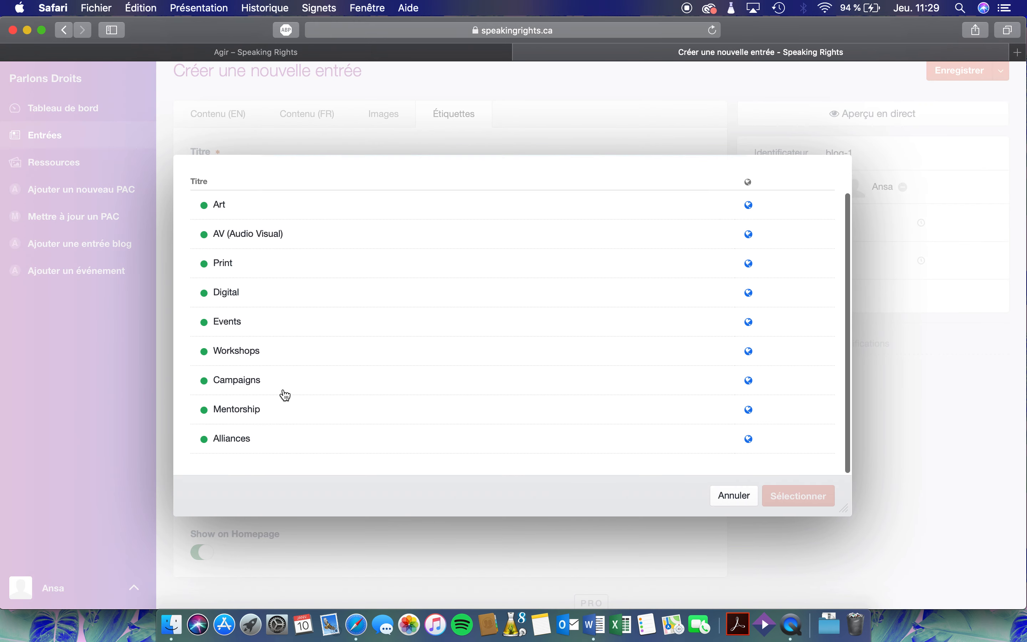
{"action": "scroll", "coordinate": [285, 394], "scroll_direction": "down", "scroll_amount": 2}
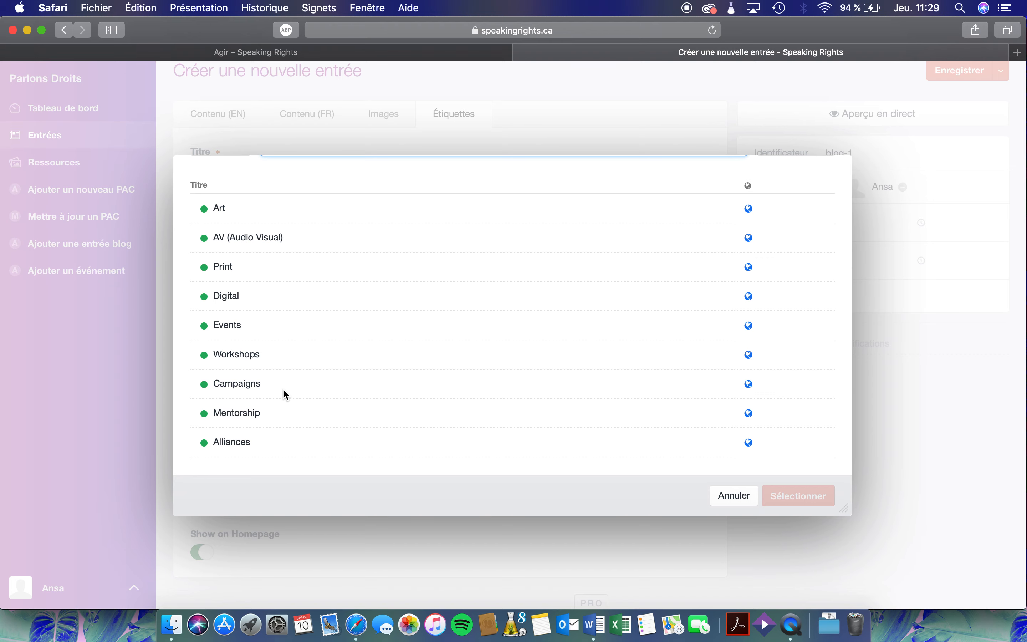
{"action": "left_click", "coordinate": [286, 390]}
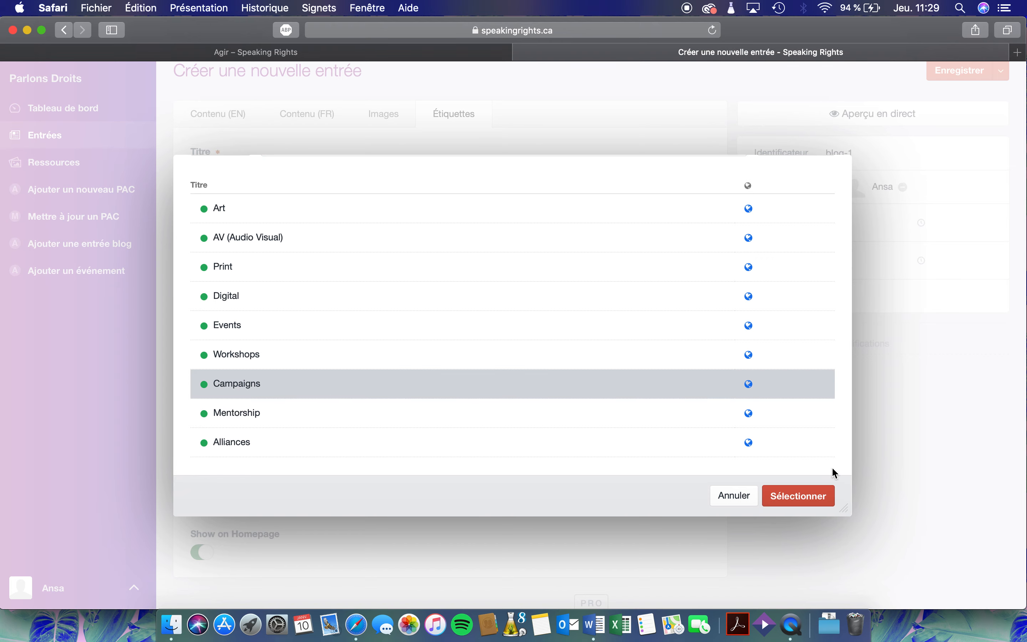
{"action": "left_click", "coordinate": [792, 495]}
Bring up the entry's Thèmes choices, then examine the theme descriptions on the public site's Approfondir page, highlighting several of them
{"action": "scroll", "coordinate": [226, 431], "scroll_direction": "down", "scroll_amount": 2}
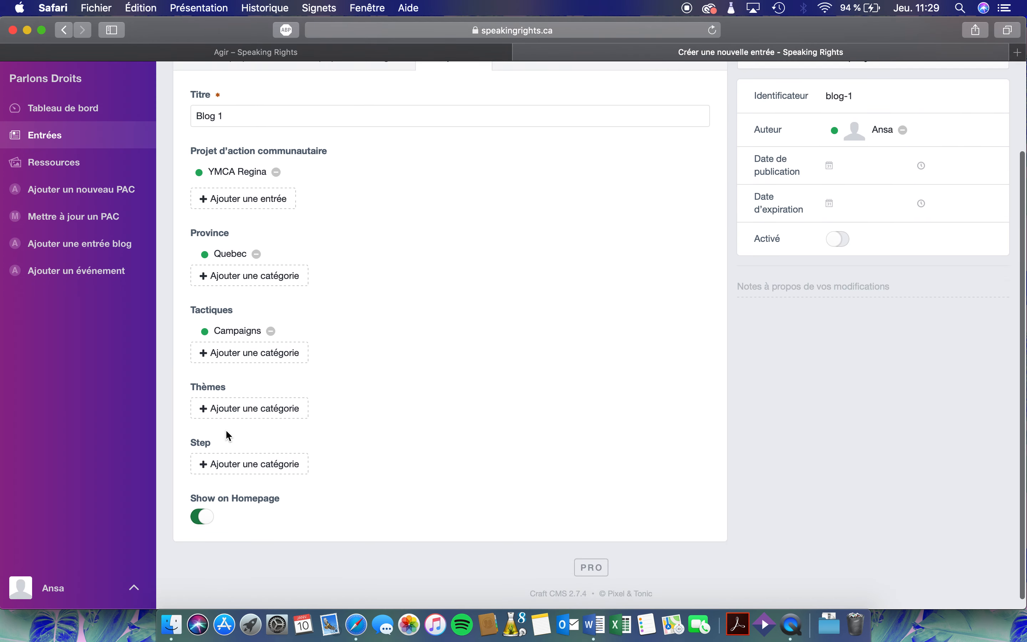
{"action": "left_click", "coordinate": [238, 414]}
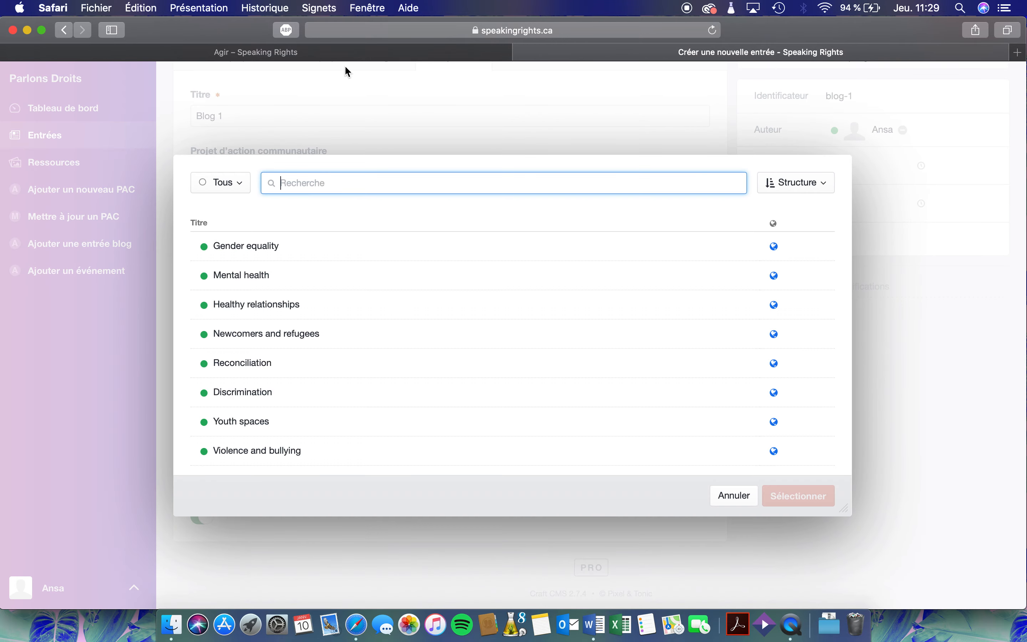
{"action": "left_click", "coordinate": [378, 56]}
{"action": "scroll", "coordinate": [534, 247], "scroll_direction": "up", "scroll_amount": 10}
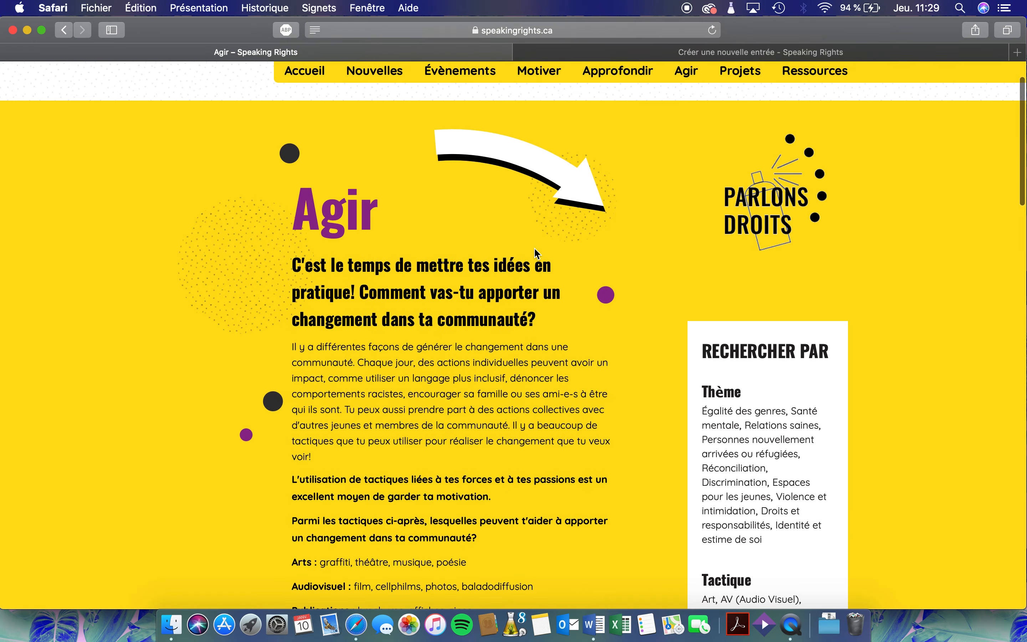
{"action": "left_click", "coordinate": [611, 129]}
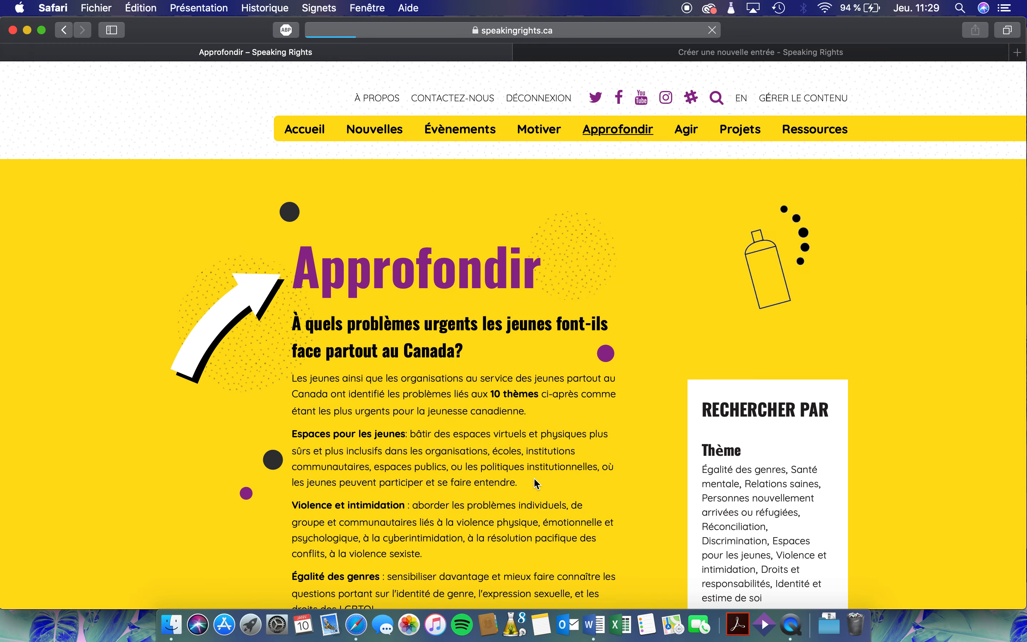
{"action": "scroll", "coordinate": [533, 477], "scroll_direction": "down", "scroll_amount": 10}
{"action": "scroll", "coordinate": [534, 475], "scroll_direction": "up", "scroll_amount": 2}
{"action": "left_click_drag", "start_coordinate": [287, 110], "coordinate": [465, 464]}
{"action": "scroll", "coordinate": [463, 537], "scroll_direction": "down", "scroll_amount": 4}
{"action": "scroll", "coordinate": [465, 464], "scroll_direction": "up", "scroll_amount": 6}
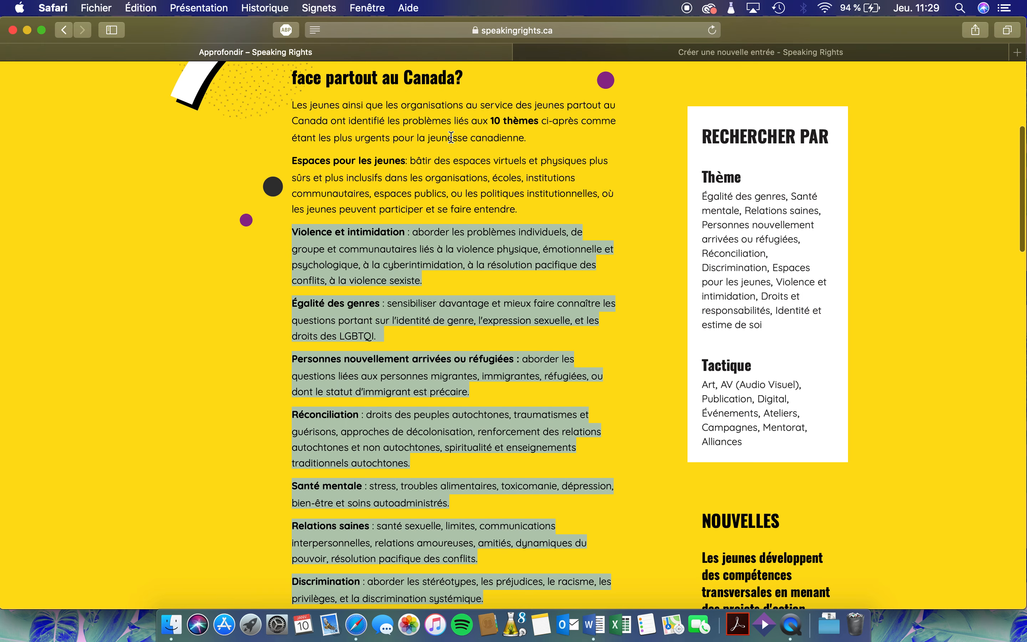
{"action": "left_click_drag", "start_coordinate": [292, 158], "coordinate": [347, 191]}
{"action": "left_click", "coordinate": [346, 192]}
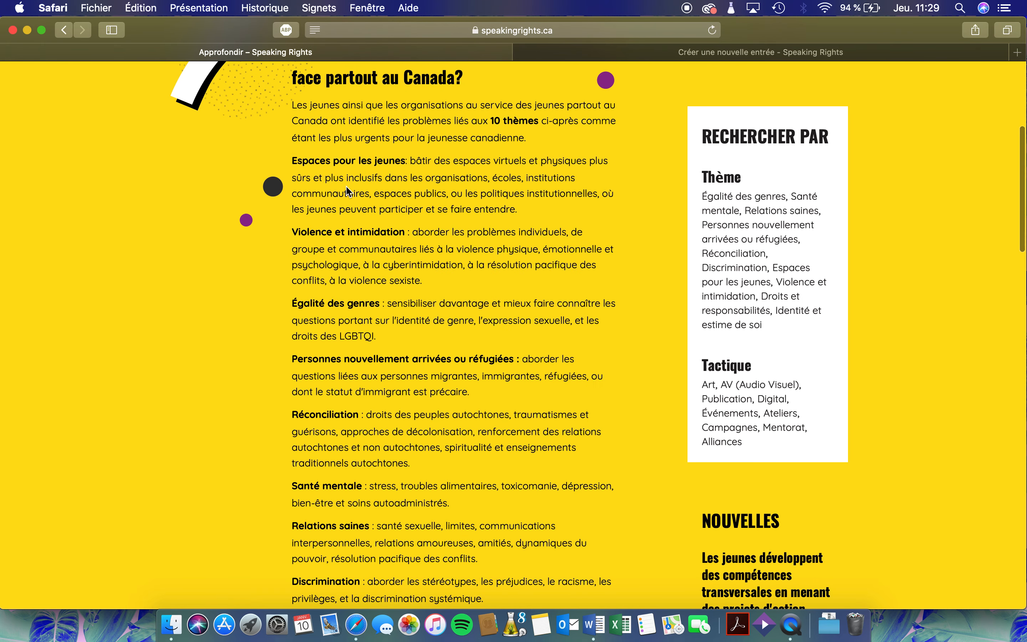
{"action": "scroll", "coordinate": [347, 191], "scroll_direction": "up", "scroll_amount": 1}
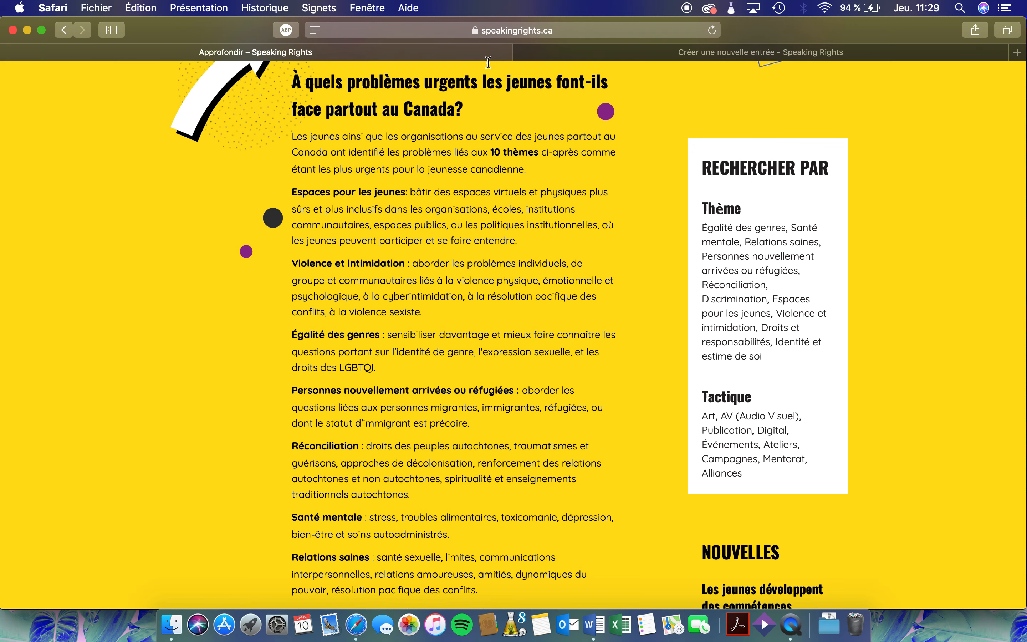
Return to the blog entry, review the available theme categories and close the list without assigning one
{"action": "left_click", "coordinate": [587, 59]}
{"action": "scroll", "coordinate": [388, 289], "scroll_direction": "down", "scroll_amount": 3}
{"action": "scroll", "coordinate": [389, 289], "scroll_direction": "up", "scroll_amount": 3}
{"action": "left_click", "coordinate": [735, 495]}
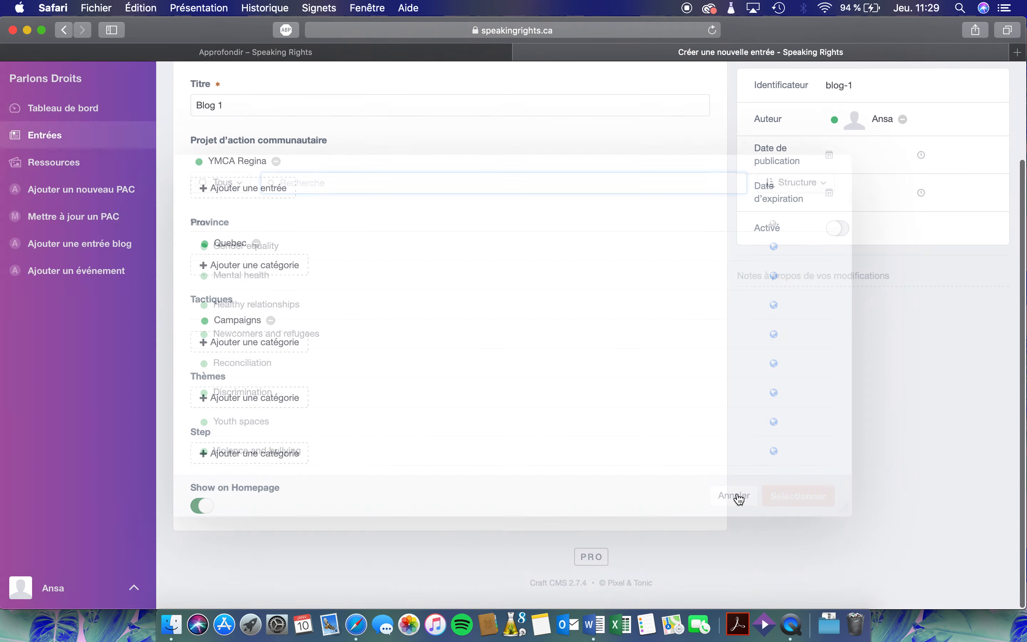
Bring up the entry's Step choices, then examine the public site's Motiver page, highlighting its introductory paragraphs and reviewing the PAC questions
{"action": "left_click", "coordinate": [248, 453]}
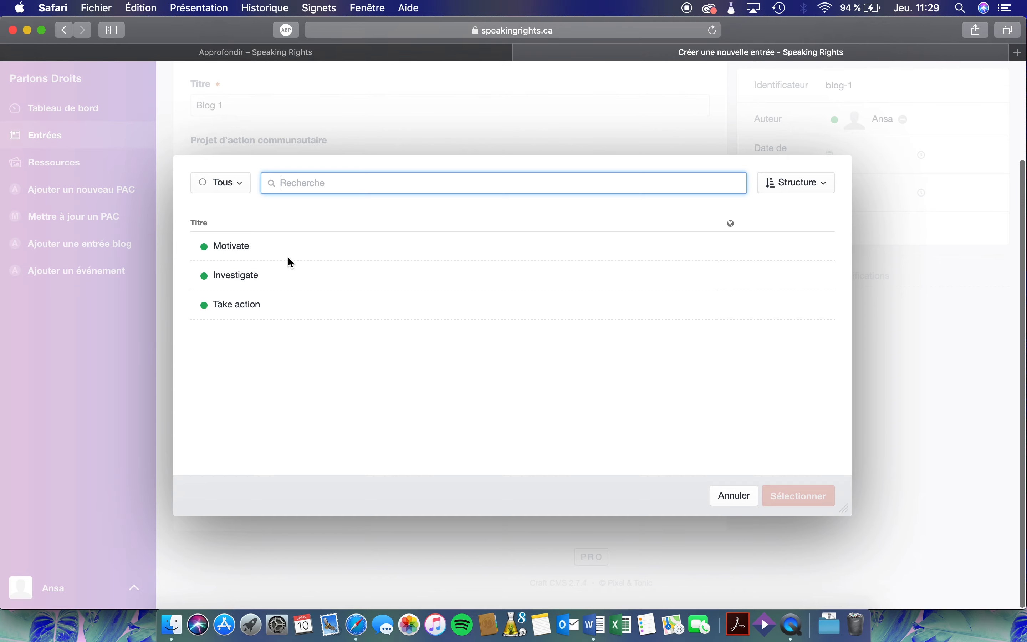
{"action": "left_click", "coordinate": [332, 52]}
{"action": "scroll", "coordinate": [476, 238], "scroll_direction": "up", "scroll_amount": 6}
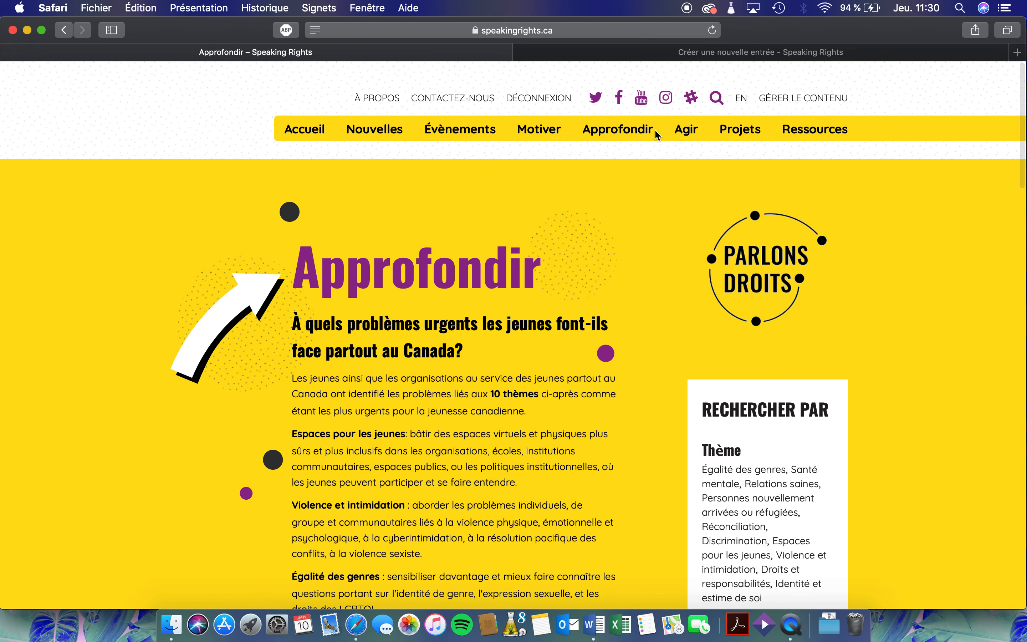
{"action": "left_click", "coordinate": [541, 129]}
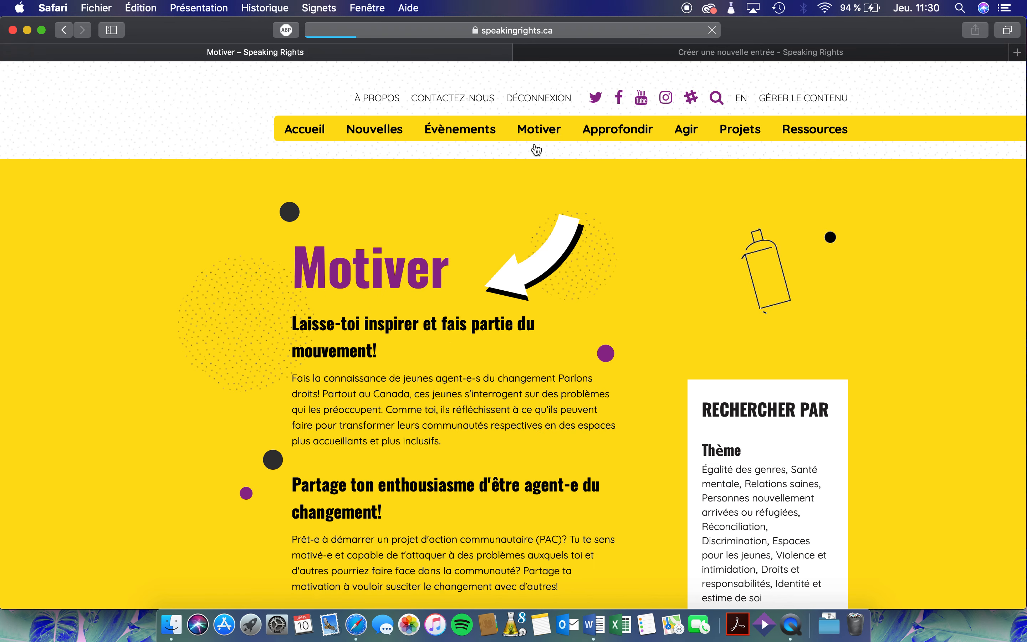
{"action": "scroll", "coordinate": [463, 372], "scroll_direction": "down", "scroll_amount": 3}
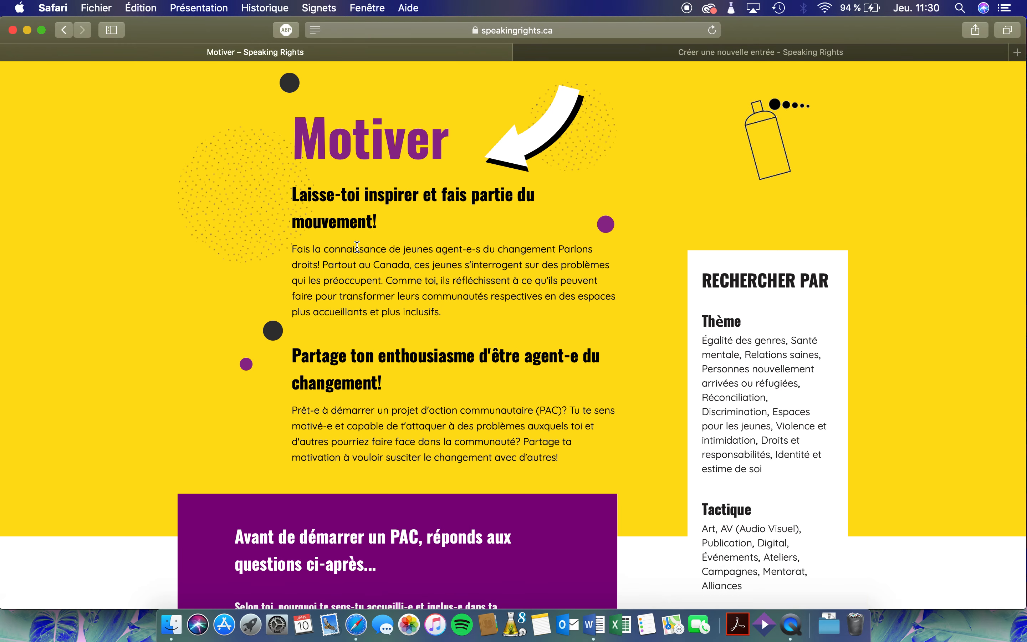
{"action": "left_click_drag", "start_coordinate": [382, 281], "coordinate": [293, 248]}
{"action": "scroll", "coordinate": [347, 149], "scroll_direction": "down", "scroll_amount": 3}
{"action": "left_click_drag", "start_coordinate": [292, 104], "coordinate": [559, 369]}
{"action": "scroll", "coordinate": [415, 410], "scroll_direction": "down", "scroll_amount": 5}
{"action": "scroll", "coordinate": [415, 411], "scroll_direction": "down", "scroll_amount": 9}
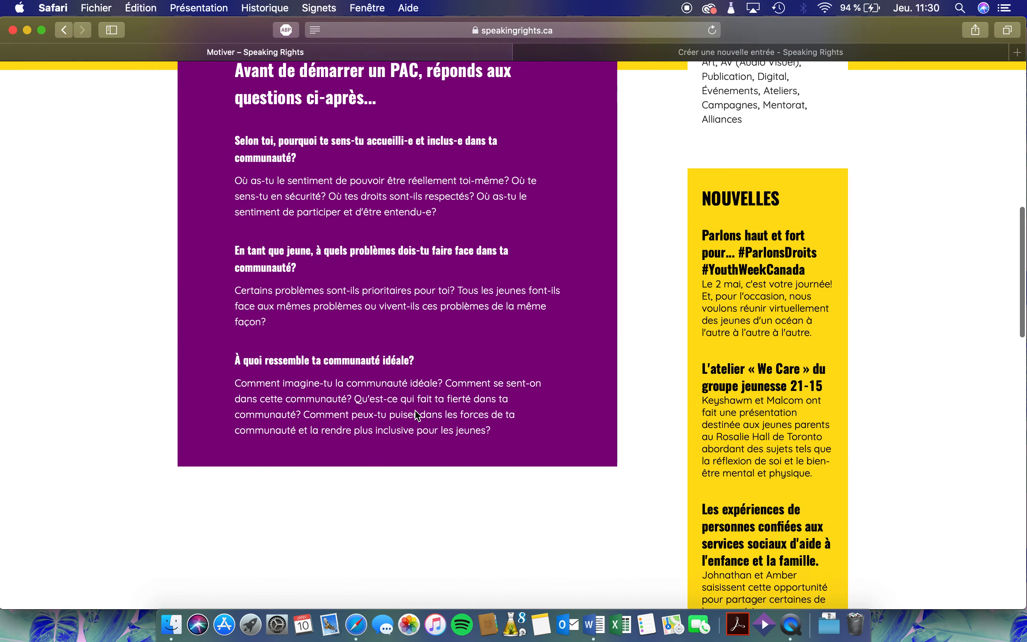
{"action": "scroll", "coordinate": [481, 194], "scroll_direction": "up", "scroll_amount": 9}
{"action": "scroll", "coordinate": [480, 191], "scroll_direction": "up", "scroll_amount": 3}
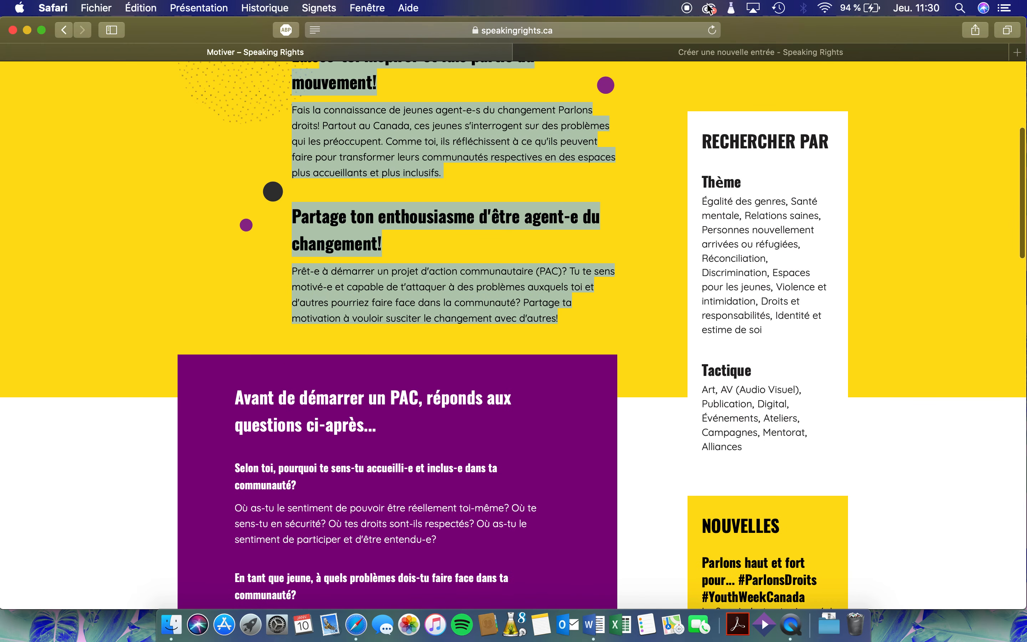
Compare the entry's Step choices with the Motiver, Approfondir and Agir sections of the public site
{"action": "left_click", "coordinate": [712, 57]}
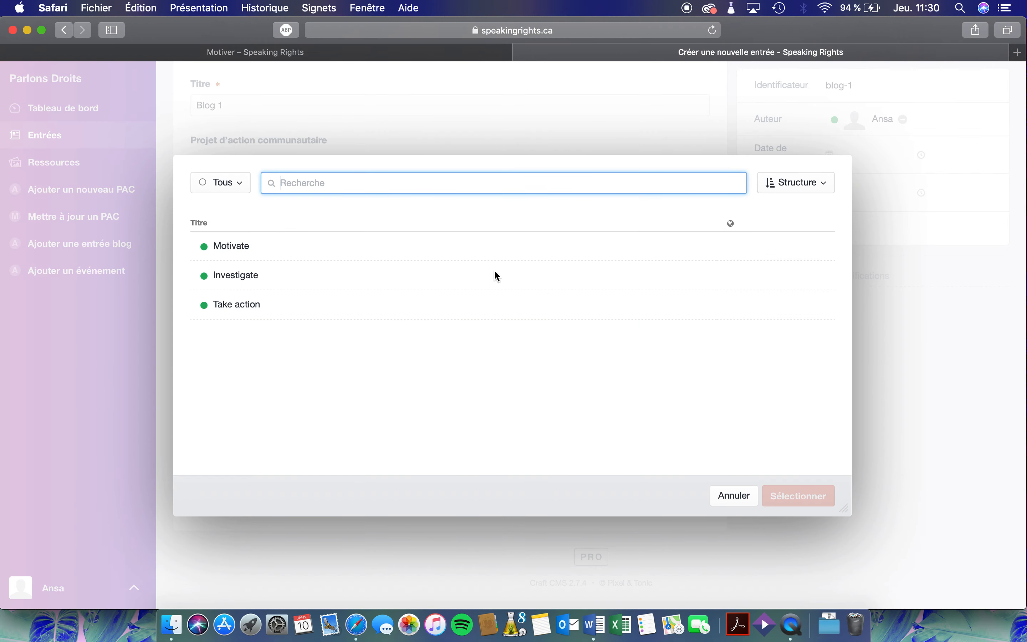
{"action": "key", "text": "ctrl+shift+Tab"}
{"action": "scroll", "coordinate": [596, 134], "scroll_direction": "up", "scroll_amount": 5}
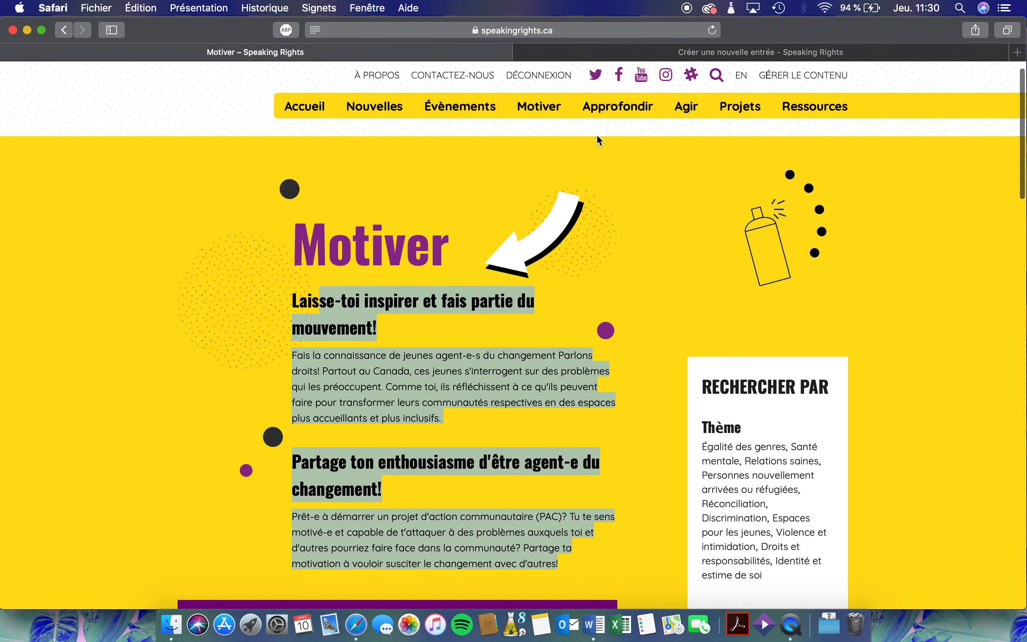
{"action": "left_click", "coordinate": [680, 53]}
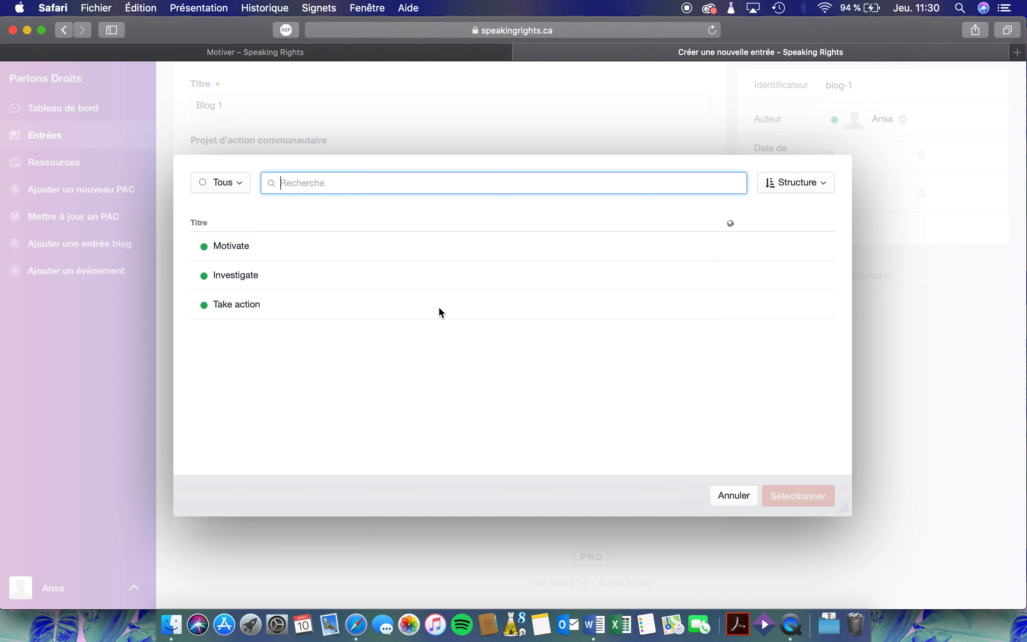
Highlight Motivate, Investigate and Take action in turn among the Step choices, and close the list without assigning one
{"action": "left_click", "coordinate": [413, 244]}
{"action": "left_click", "coordinate": [415, 280]}
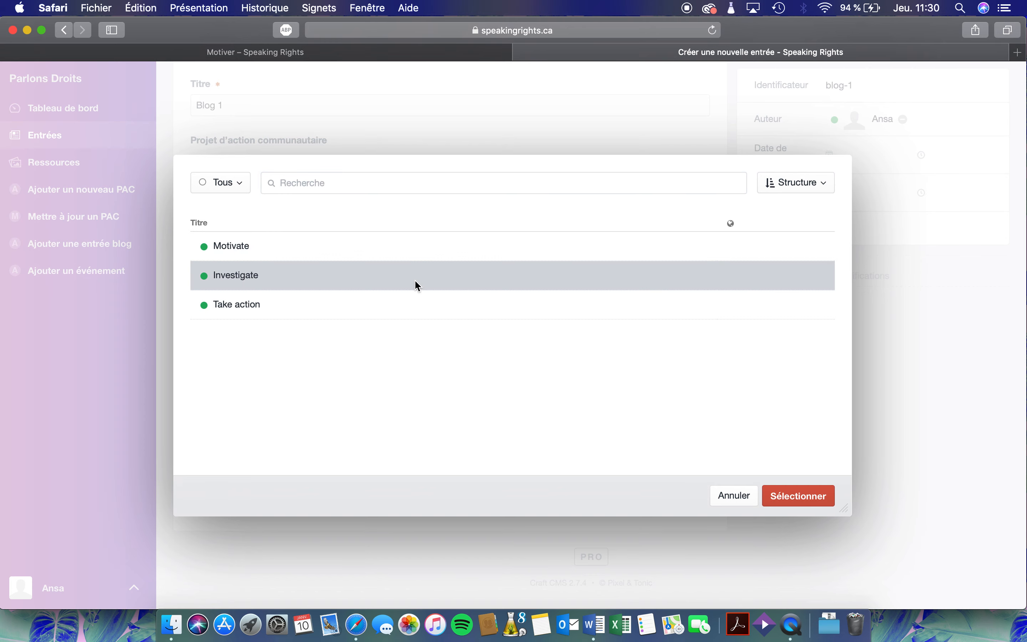
{"action": "left_click", "coordinate": [418, 316]}
{"action": "left_click", "coordinate": [431, 256]}
{"action": "left_click", "coordinate": [432, 275]}
{"action": "left_click", "coordinate": [733, 501]}
{"action": "scroll", "coordinate": [488, 387], "scroll_direction": "up", "scroll_amount": 5}
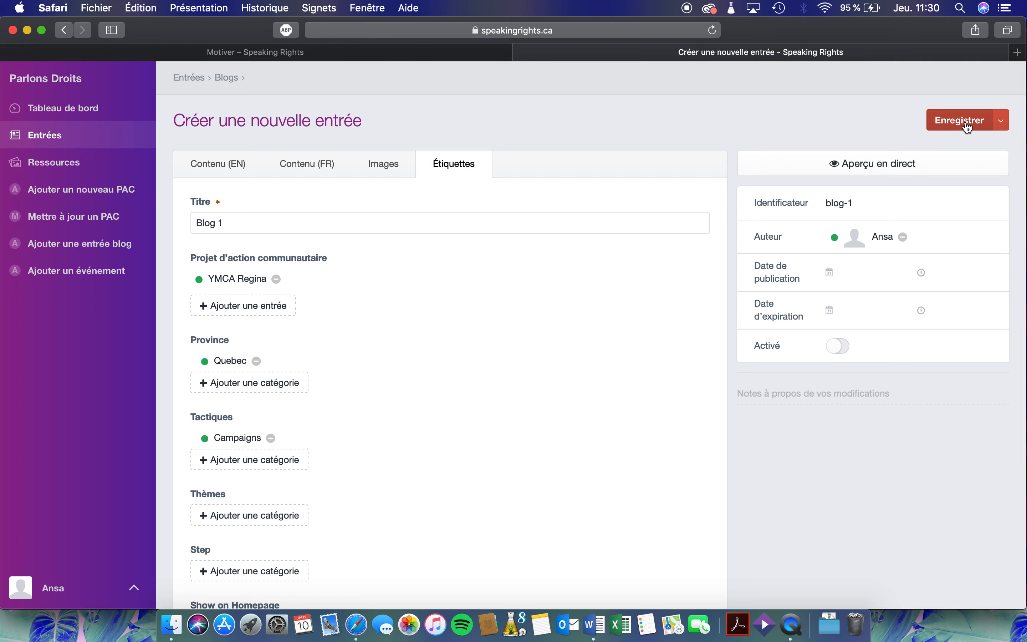
Open the public site's Nouvelles page and look over the blog articles listed there
{"action": "left_click", "coordinate": [392, 52]}
{"action": "left_click", "coordinate": [374, 106]}
{"action": "scroll", "coordinate": [371, 208], "scroll_direction": "down", "scroll_amount": 3}
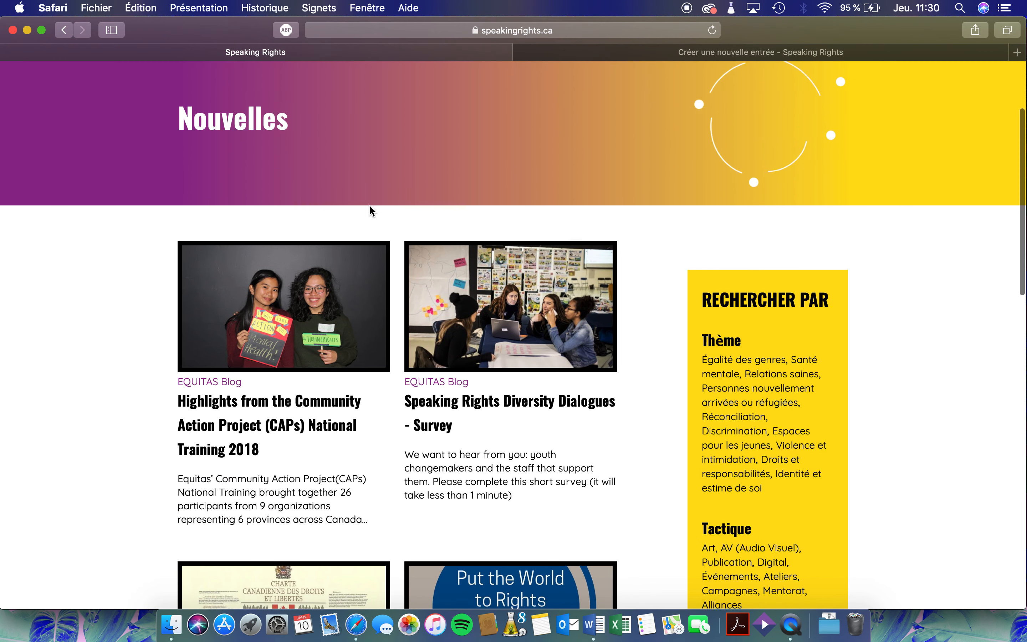